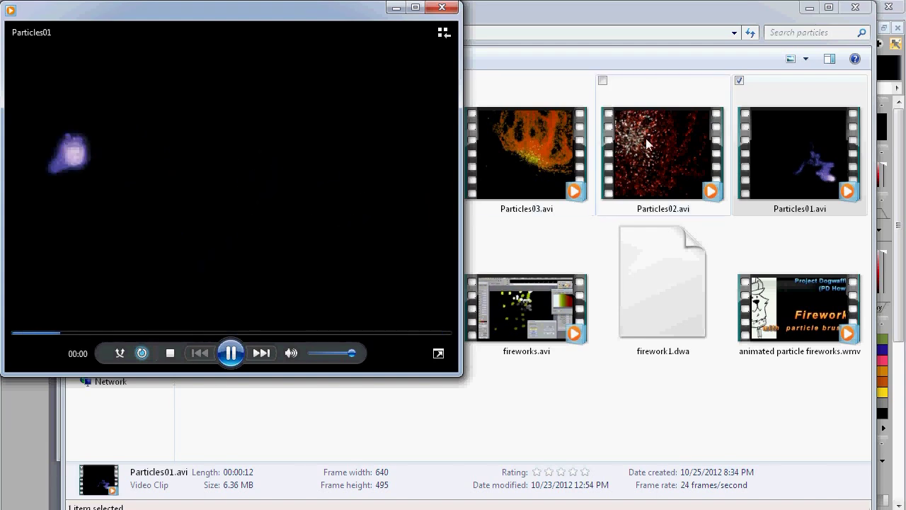
Step: Play Particles02.avi and move the player window aside to reach the other clips in the folder
{"action": "double_click", "coordinate": [663, 153]}
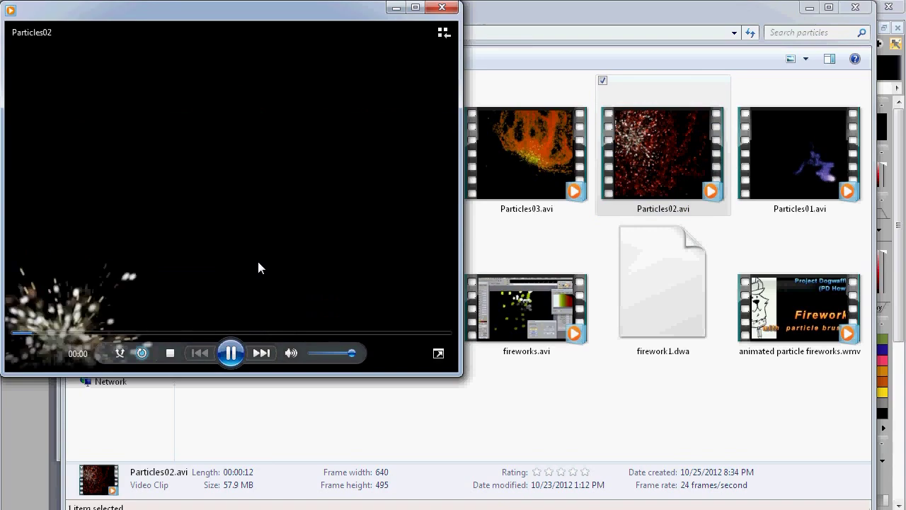
{"action": "left_click_drag", "start_coordinate": [247, 10], "coordinate": [518, 83]}
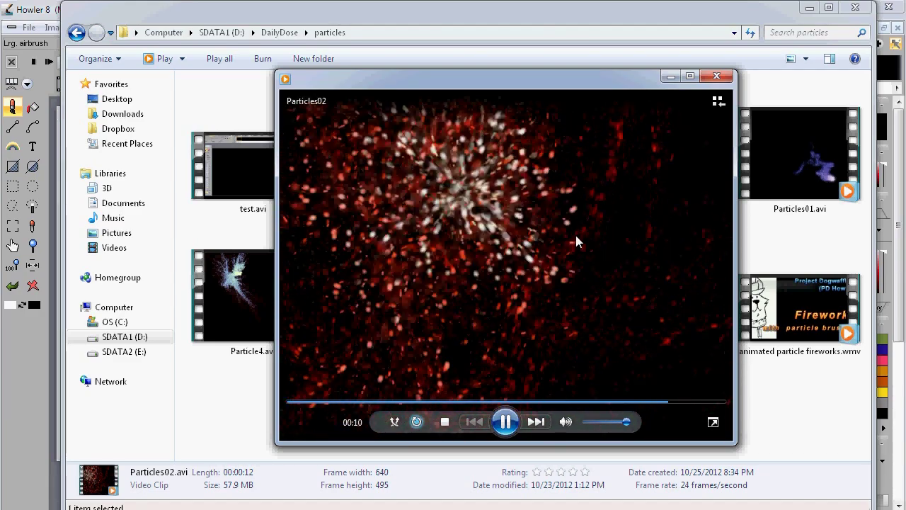
{"action": "left_click_drag", "start_coordinate": [388, 85], "coordinate": [479, 87]}
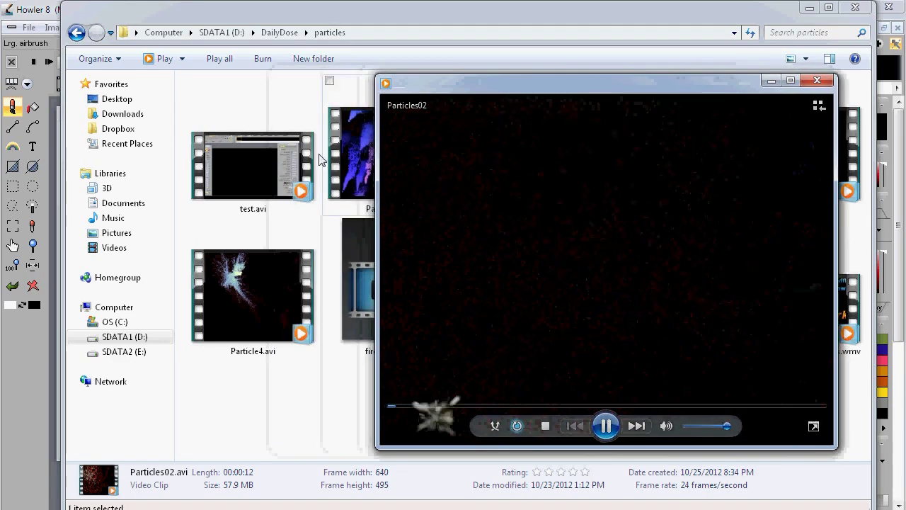
Step: Play the Particles5.avi and Particle4.avi example clips from the particles folder
{"action": "left_click", "coordinate": [364, 166]}
{"action": "double_click", "coordinate": [364, 165]}
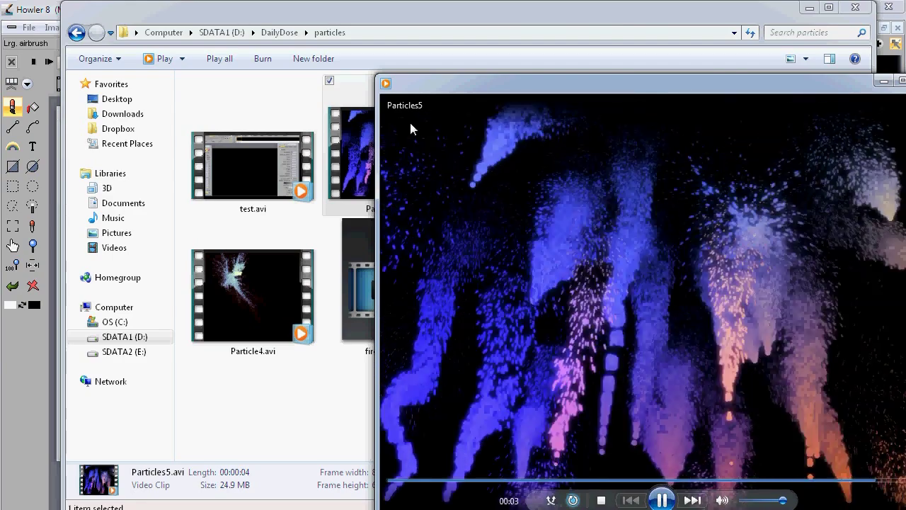
{"action": "left_click", "coordinate": [264, 314]}
{"action": "double_click", "coordinate": [264, 313]}
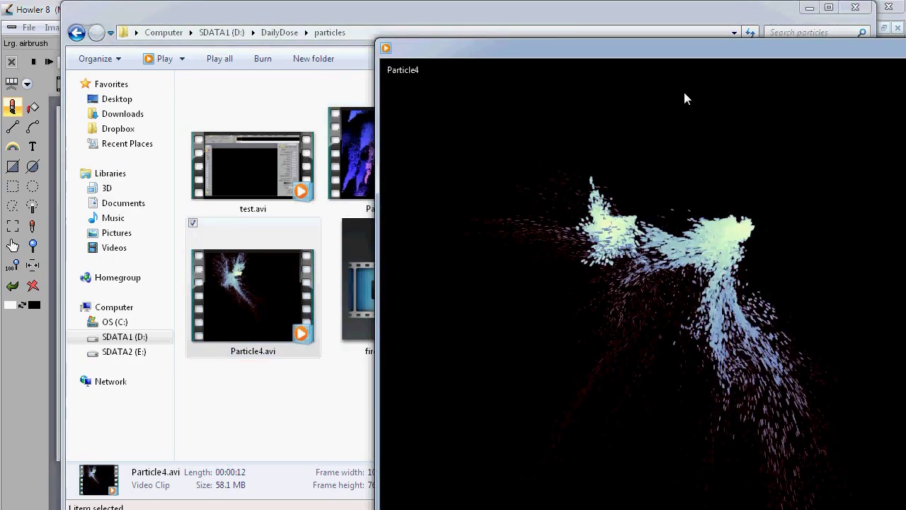
{"action": "left_click_drag", "start_coordinate": [491, 48], "coordinate": [269, 16]}
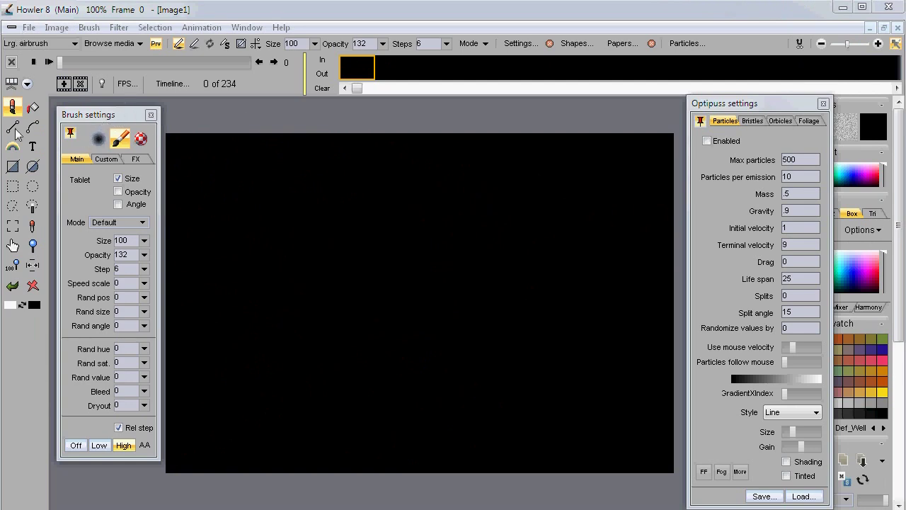
Step: Swap the colours to clear the canvas to white, and create a new 720 x 482 NTSC image in place of the current animation
{"action": "left_click", "coordinate": [22, 307]}
{"action": "left_click", "coordinate": [34, 293]}
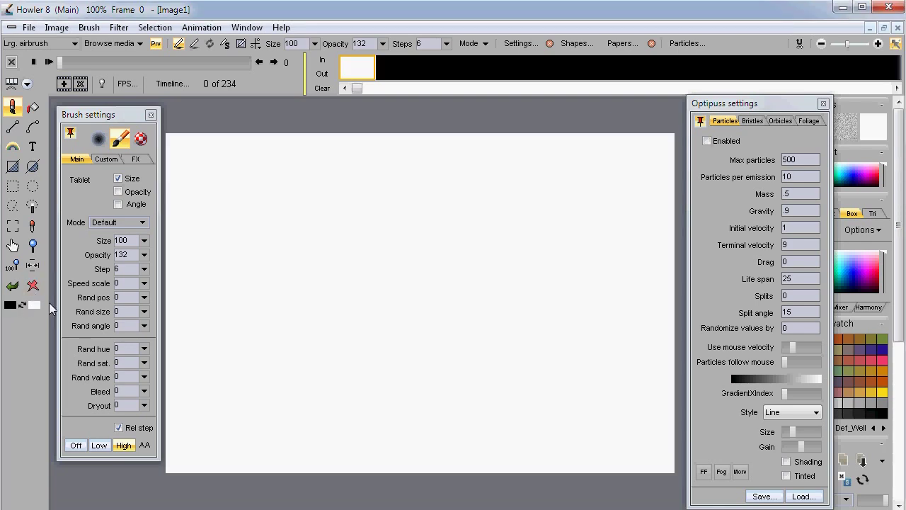
{"action": "left_click", "coordinate": [28, 28]}
{"action": "left_click", "coordinate": [31, 40]}
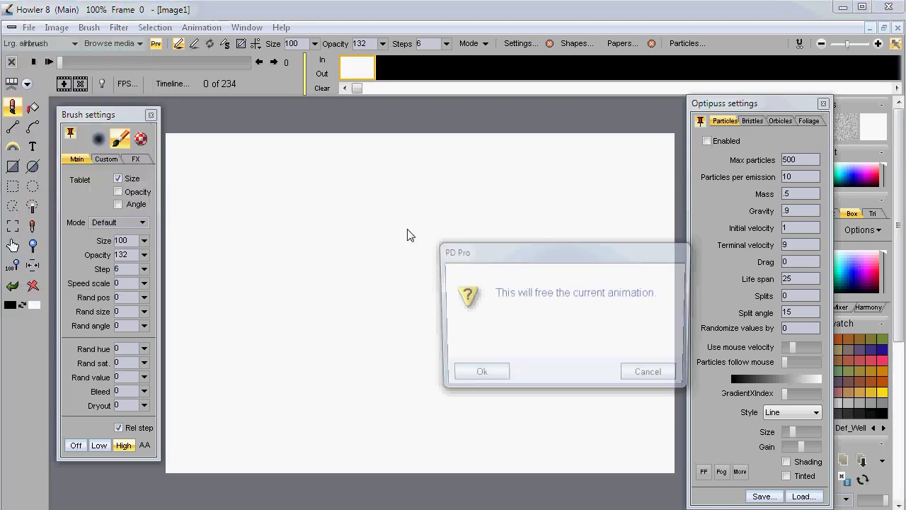
{"action": "left_click", "coordinate": [503, 376]}
{"action": "left_click", "coordinate": [492, 376]}
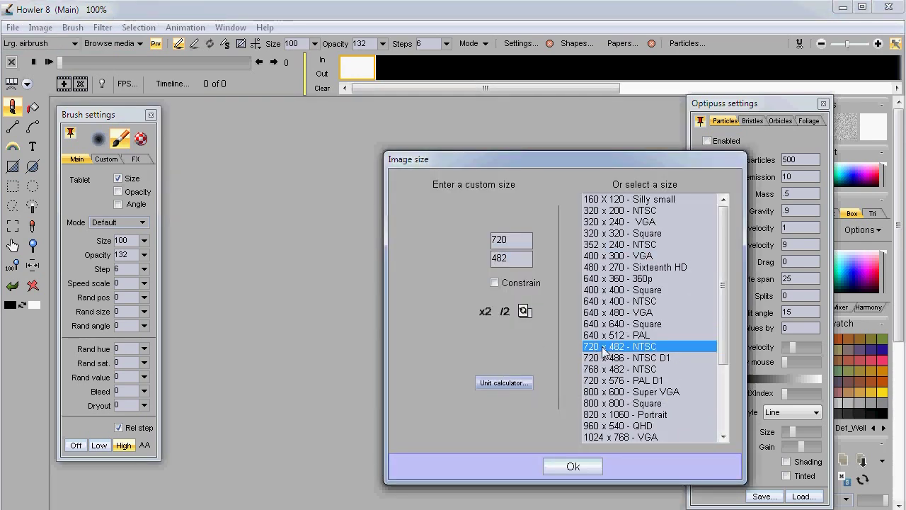
{"action": "left_click", "coordinate": [573, 465]}
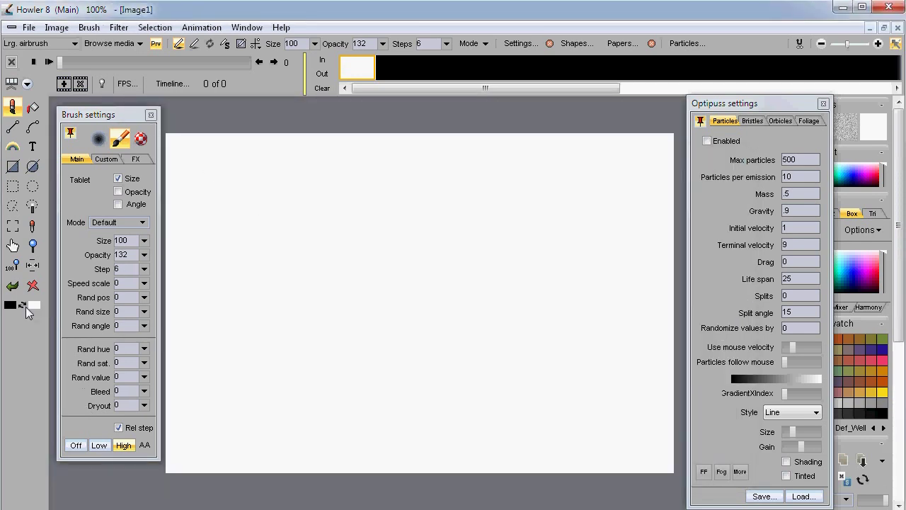
Step: Swap the colours back to clear the canvas to black, and create a 234-frame animation at 24 fps from the current frame
{"action": "left_click", "coordinate": [22, 306]}
{"action": "left_click", "coordinate": [36, 285]}
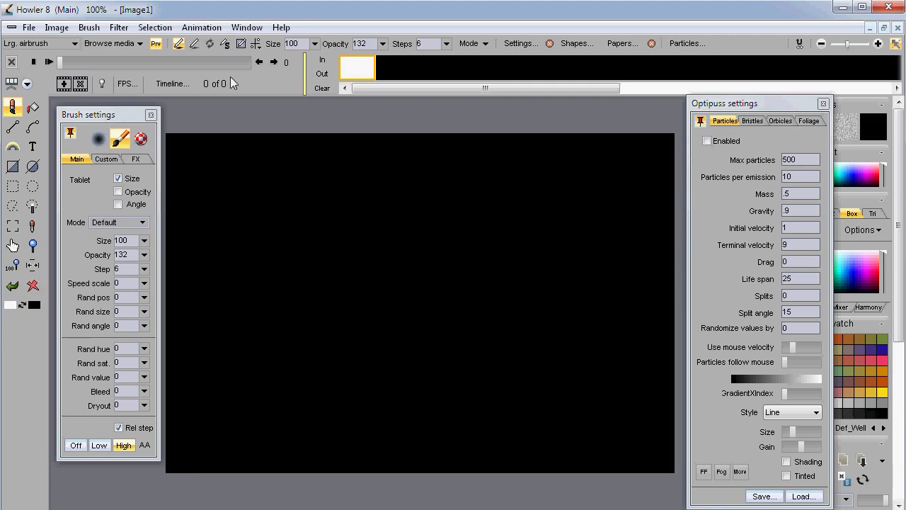
{"action": "left_click", "coordinate": [201, 26]}
{"action": "left_click", "coordinate": [173, 43]}
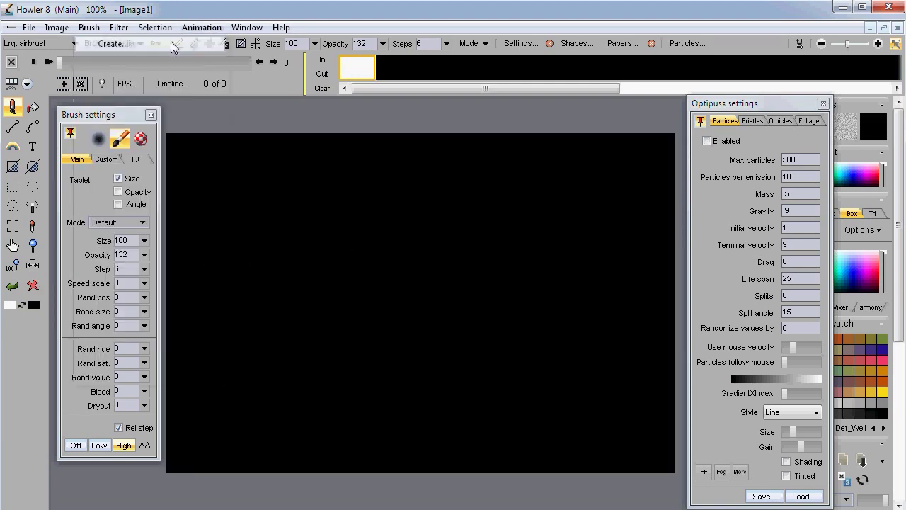
{"action": "left_click", "coordinate": [275, 214]}
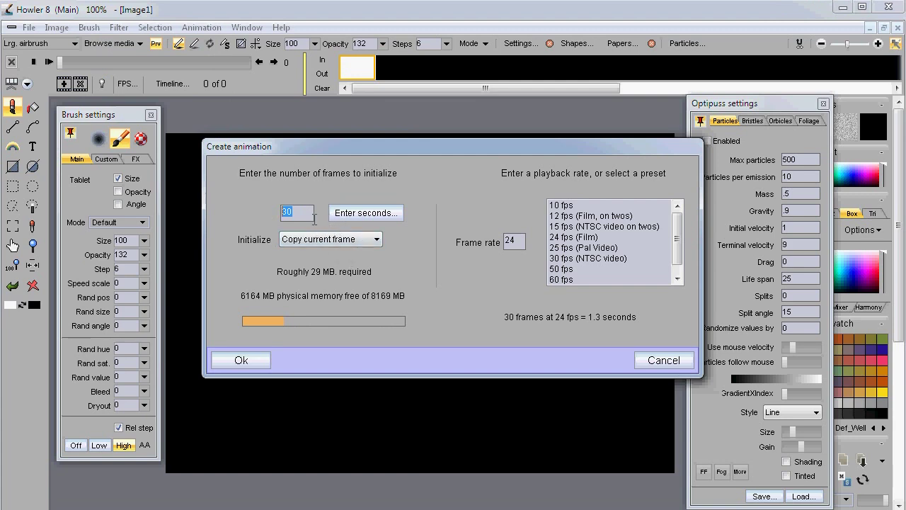
{"action": "type", "text": "234"}
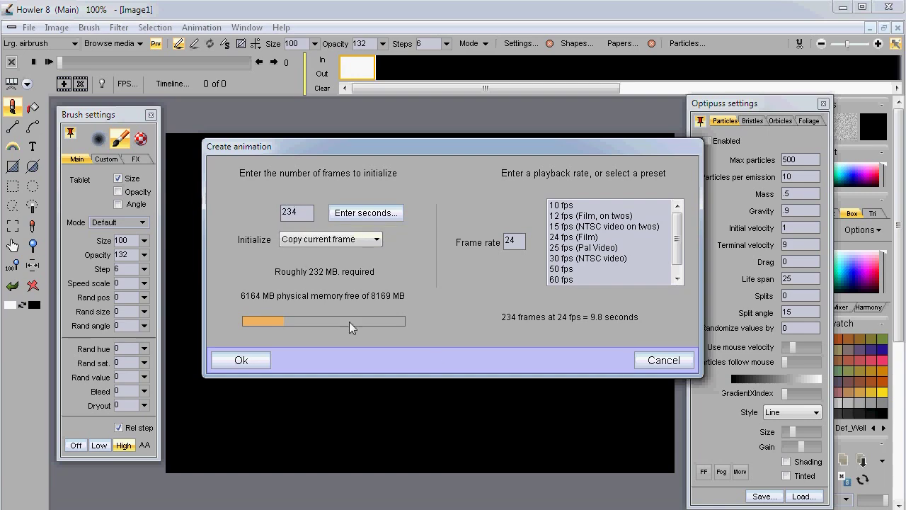
{"action": "left_click", "coordinate": [241, 360]}
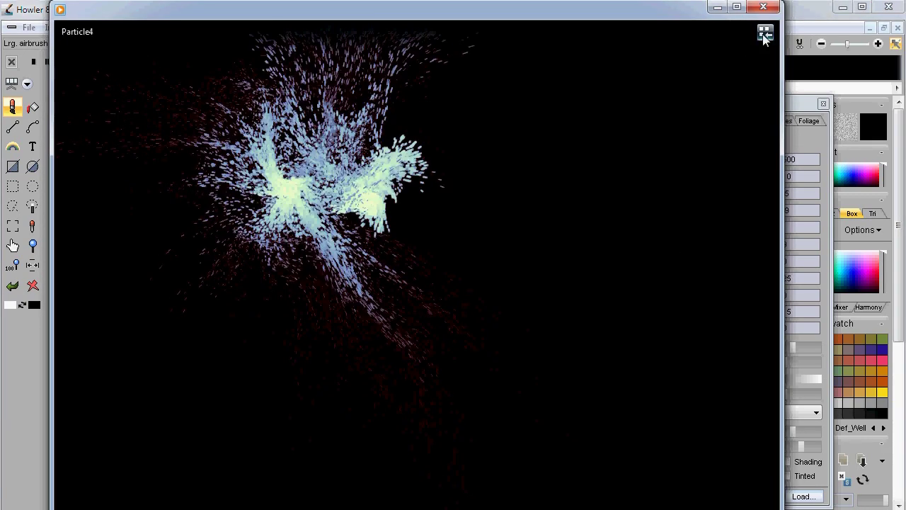
Step: Close the Particle4 video and paint a looping white airbrush test stroke on the black canvas
{"action": "left_click", "coordinate": [763, 7]}
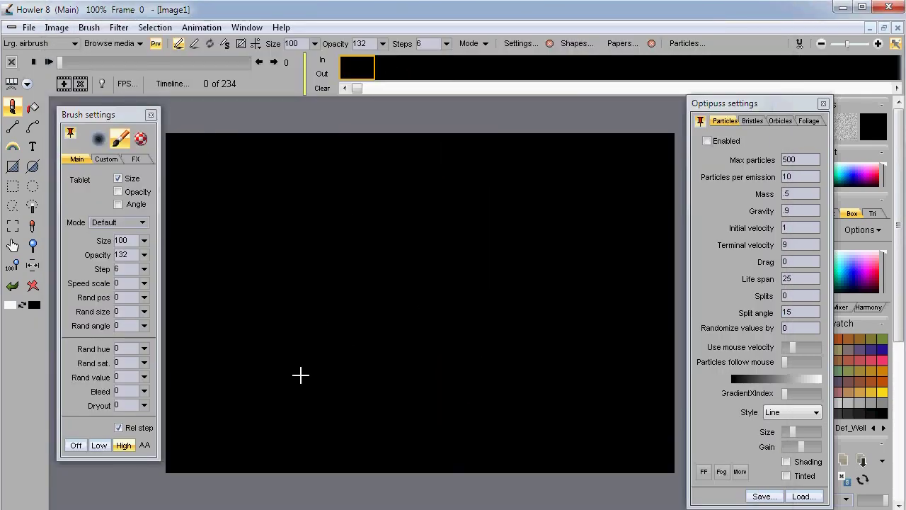
{"action": "mouse_move", "coordinate": [247, 364]}
{"action": "left_mouse_down"}
{"action": "mouse_move", "coordinate": [510, 251]}
{"action": "mouse_move", "coordinate": [253, 289]}
{"action": "mouse_move", "coordinate": [508, 314]}
{"action": "mouse_move", "coordinate": [496, 317]}
{"action": "left_mouse_up"}
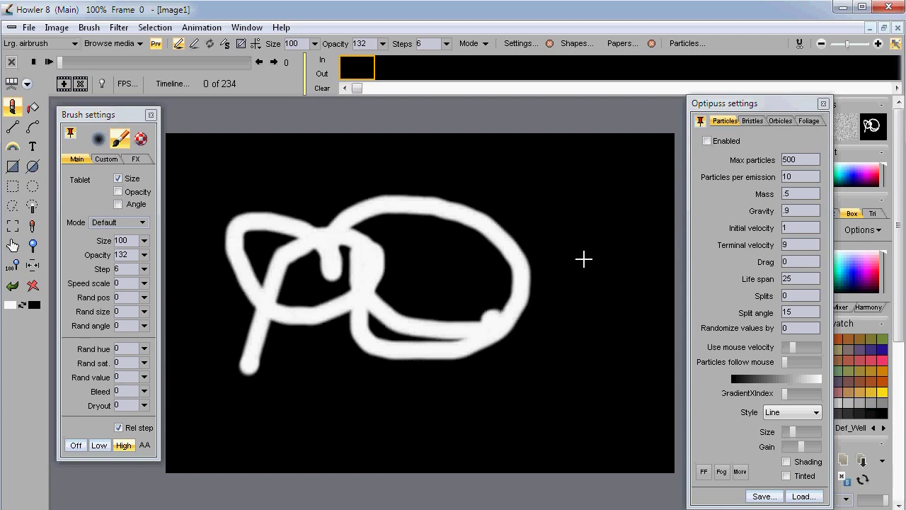
Step: Enable particles in the Optipuss settings and paint a looping particle stroke over the plain white stroke
{"action": "left_click", "coordinate": [733, 103]}
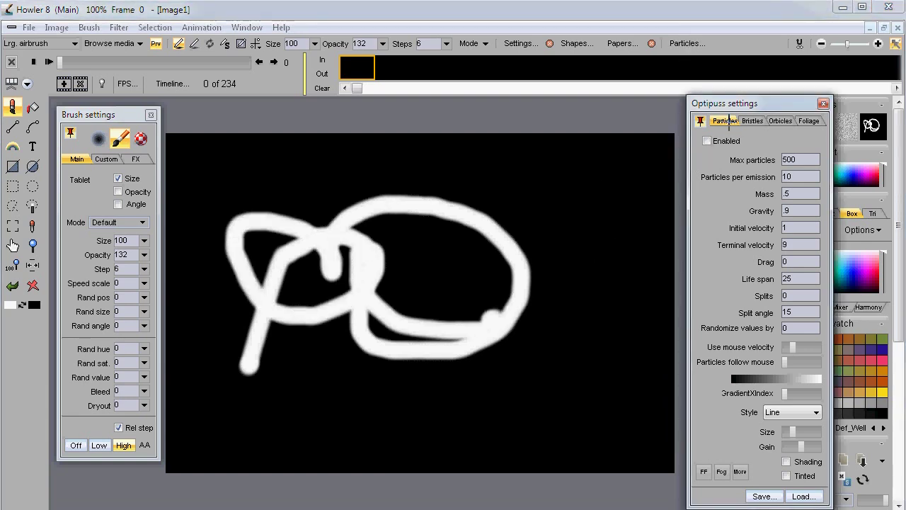
{"action": "left_click", "coordinate": [707, 141]}
{"action": "mouse_move", "coordinate": [629, 190]}
{"action": "left_mouse_down"}
{"action": "mouse_move", "coordinate": [540, 178]}
{"action": "mouse_move", "coordinate": [488, 341]}
{"action": "left_mouse_up"}
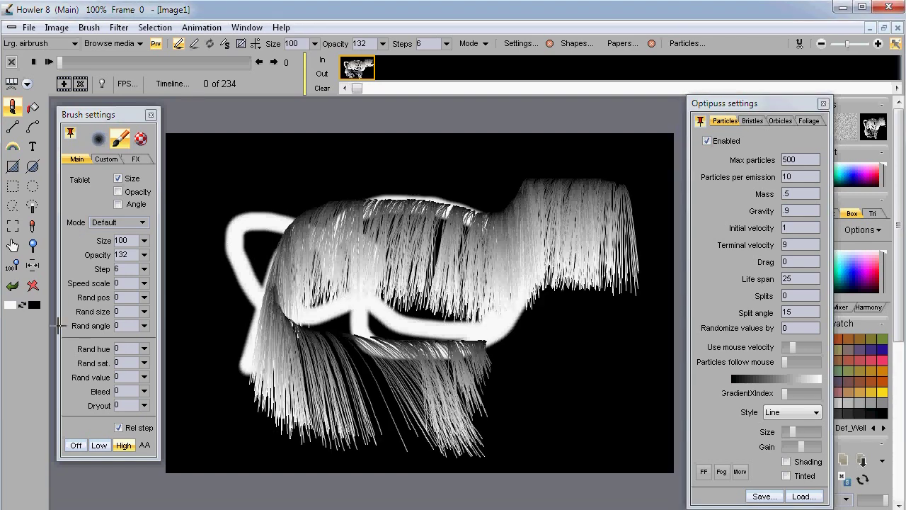
Step: Clear the canvas and paint new test strokes with 2 particles per emission
{"action": "left_click", "coordinate": [31, 286]}
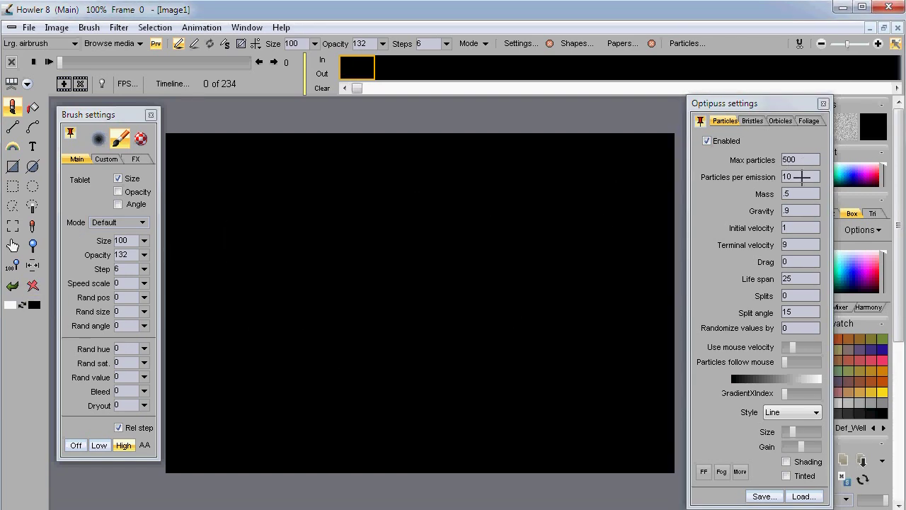
{"action": "left_click_drag", "start_coordinate": [803, 176], "coordinate": [769, 178]}
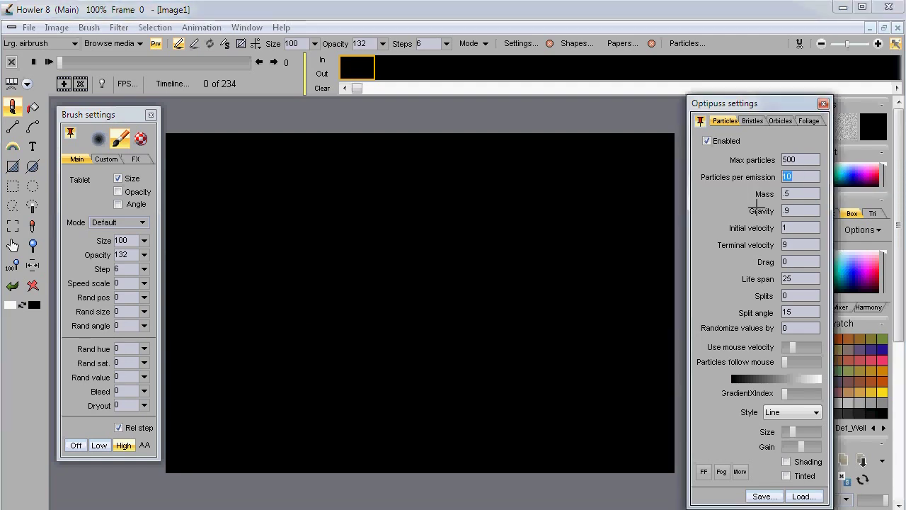
{"action": "type", "text": "2"}
{"action": "left_click_drag", "start_coordinate": [401, 260], "coordinate": [603, 257]}
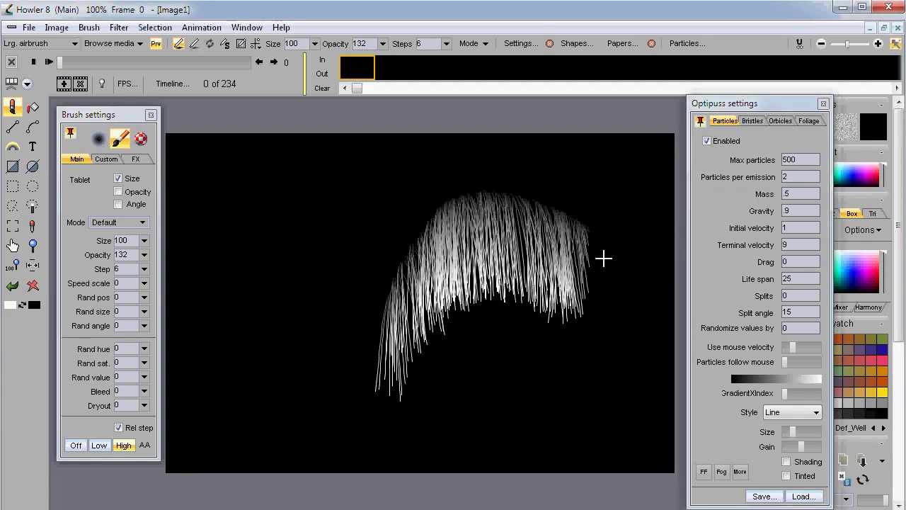
{"action": "mouse_move", "coordinate": [333, 261]}
{"action": "left_mouse_down"}
{"action": "mouse_move", "coordinate": [486, 334]}
{"action": "mouse_move", "coordinate": [328, 222]}
{"action": "mouse_move", "coordinate": [283, 213]}
{"action": "mouse_move", "coordinate": [567, 269]}
{"action": "left_mouse_up"}
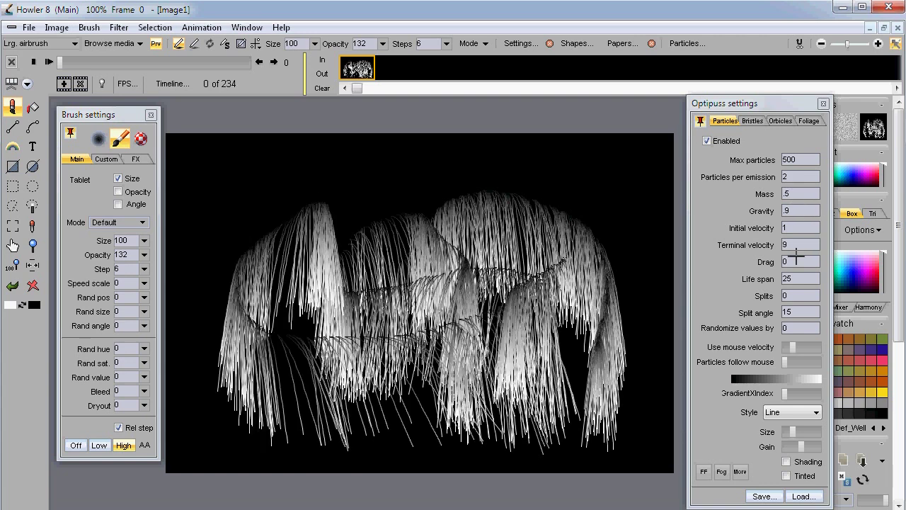
Step: Set the maximum particles to 1234 and test the setting with particle strokes, clearing the canvas between them
{"action": "left_click_drag", "start_coordinate": [805, 210], "coordinate": [772, 211]}
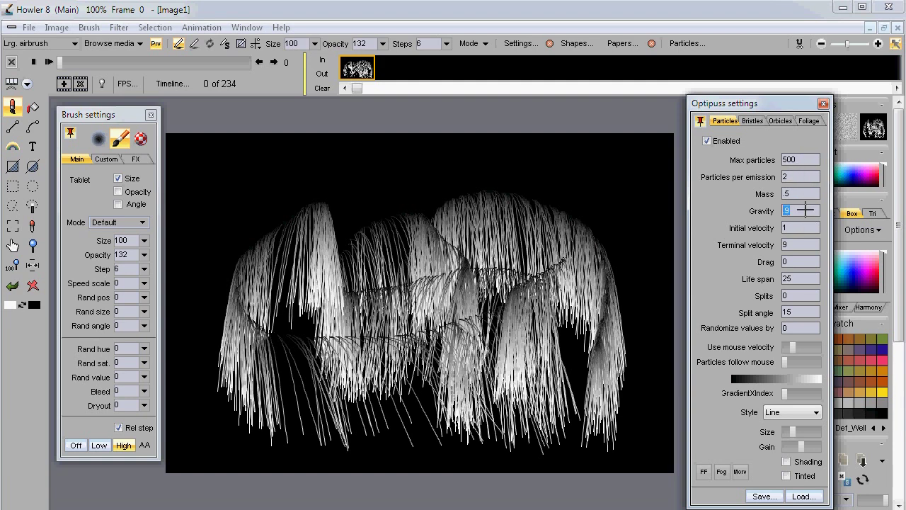
{"action": "left_click_drag", "start_coordinate": [809, 160], "coordinate": [759, 157]}
{"action": "mouse_move", "coordinate": [423, 186]}
{"action": "left_mouse_down"}
{"action": "mouse_move", "coordinate": [318, 277]}
{"action": "mouse_move", "coordinate": [386, 275]}
{"action": "mouse_move", "coordinate": [362, 276]}
{"action": "left_mouse_up"}
{"action": "left_click", "coordinate": [35, 286]}
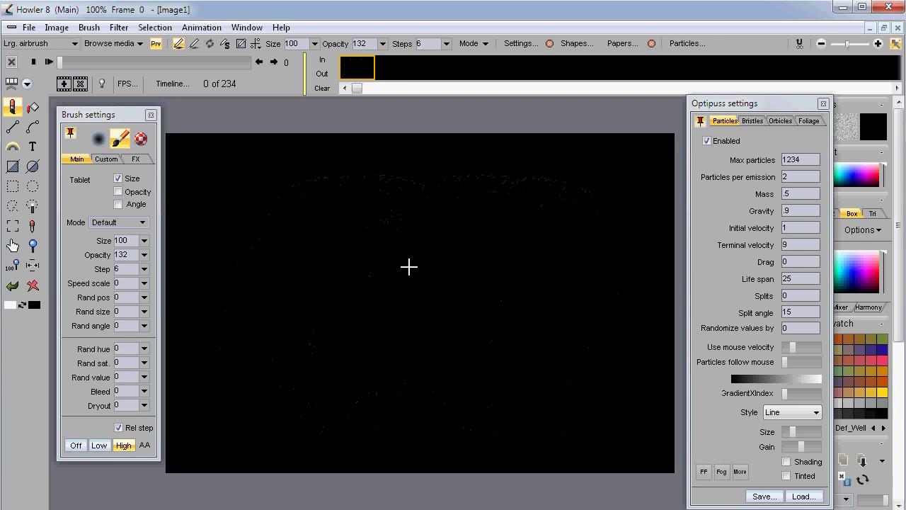
{"action": "mouse_move", "coordinate": [571, 270]}
{"action": "left_mouse_down"}
{"action": "mouse_move", "coordinate": [211, 276]}
{"action": "mouse_move", "coordinate": [554, 245]}
{"action": "left_mouse_up"}
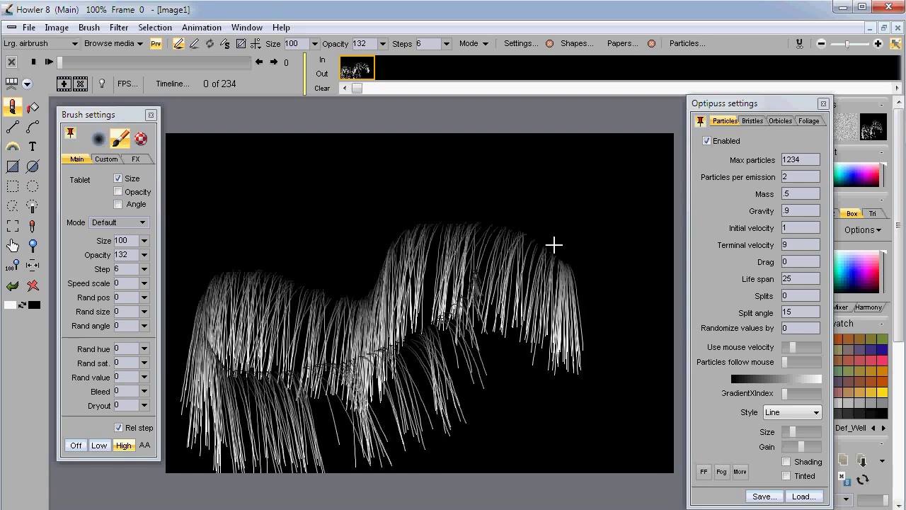
Step: Set the particle gravity to .1 and paint an arched test stroke above the existing strokes
{"action": "left_click", "coordinate": [801, 211]}
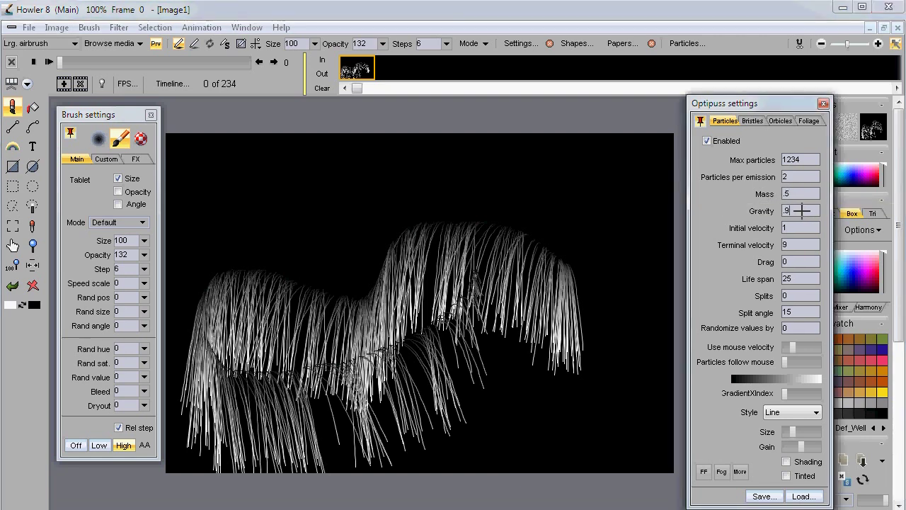
{"action": "mouse_move", "coordinate": [320, 231]}
{"action": "left_mouse_down"}
{"action": "mouse_move", "coordinate": [352, 202]}
{"action": "mouse_move", "coordinate": [390, 192]}
{"action": "mouse_move", "coordinate": [486, 201]}
{"action": "mouse_move", "coordinate": [579, 255]}
{"action": "mouse_move", "coordinate": [611, 376]}
{"action": "left_mouse_up"}
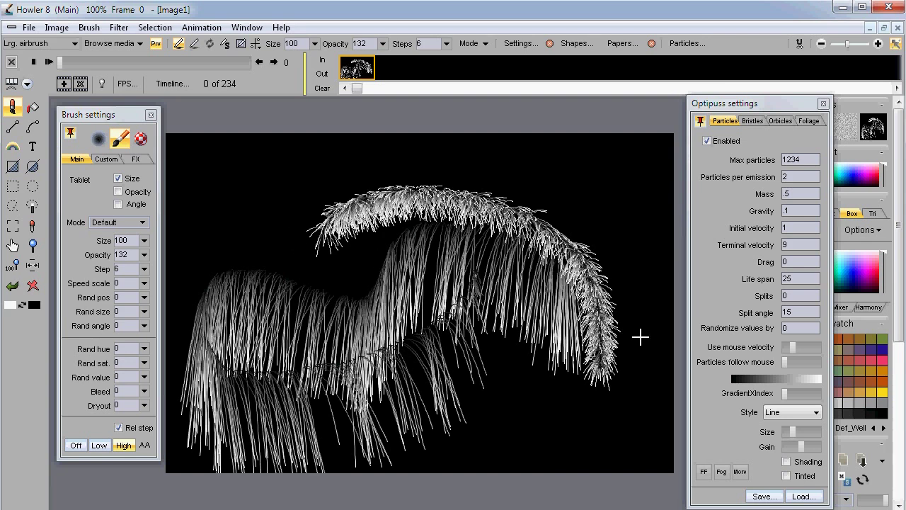
Step: Set the particle life span to 123 and test it with strokes, clearing the canvas between them
{"action": "double_click", "coordinate": [802, 278]}
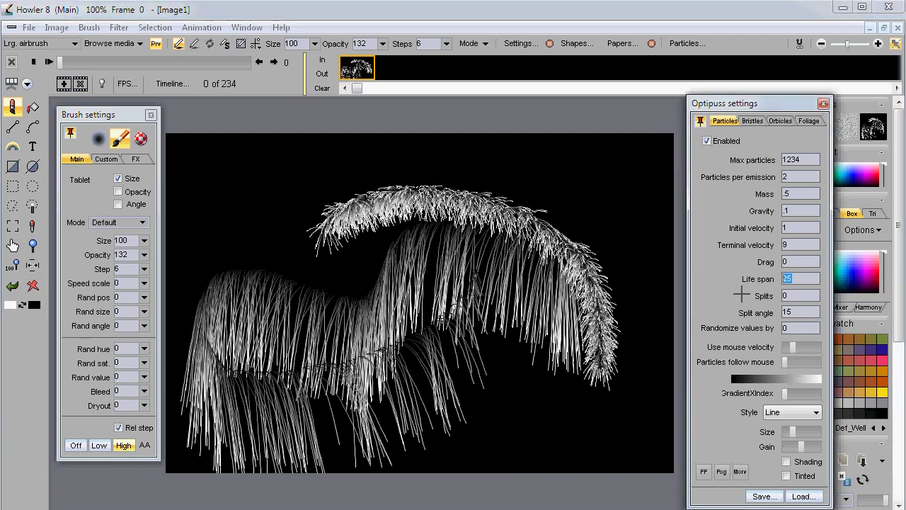
{"action": "type", "text": "123"}
{"action": "mouse_move", "coordinate": [285, 196]}
{"action": "left_mouse_down"}
{"action": "mouse_move", "coordinate": [550, 219]}
{"action": "mouse_move", "coordinate": [418, 259]}
{"action": "left_mouse_up"}
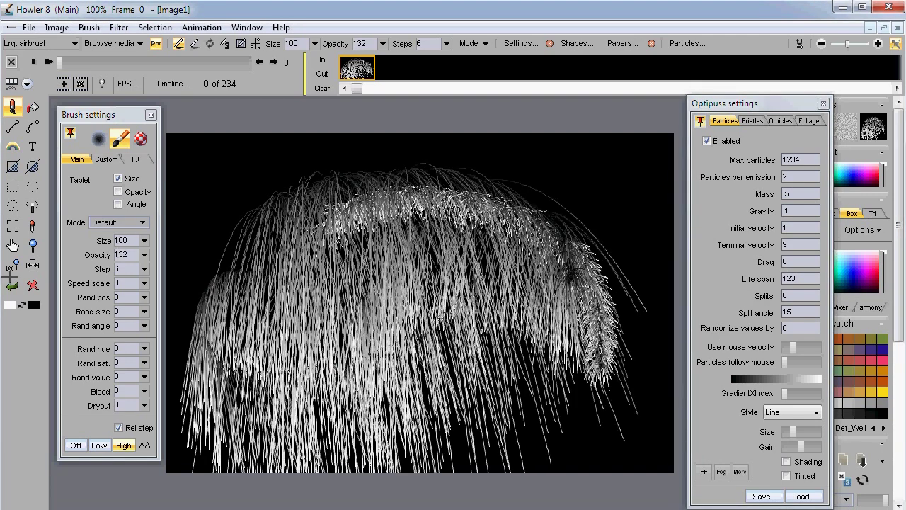
{"action": "left_click", "coordinate": [32, 286]}
{"action": "mouse_move", "coordinate": [212, 290]}
{"action": "left_mouse_down"}
{"action": "mouse_move", "coordinate": [300, 228]}
{"action": "mouse_move", "coordinate": [406, 198]}
{"action": "mouse_move", "coordinate": [609, 170]}
{"action": "left_mouse_up"}
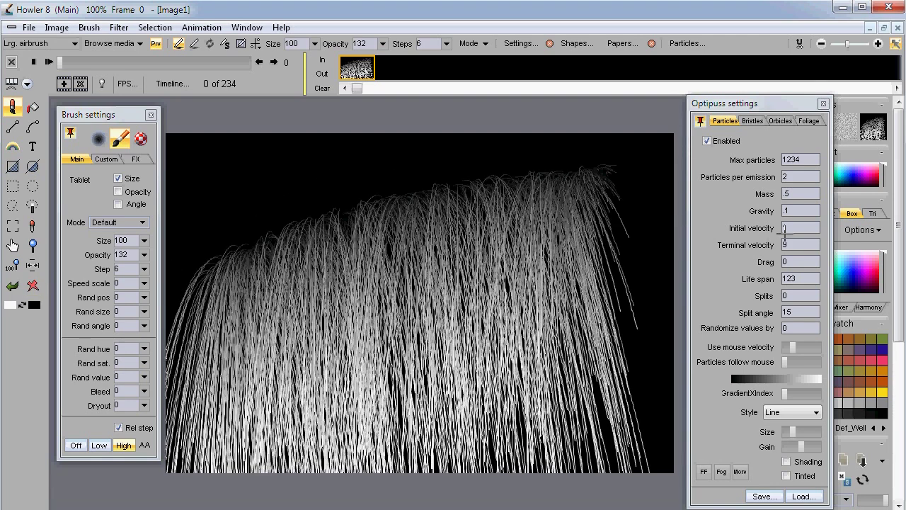
Step: Set the particle gravity to .03 and test it with strokes, including two diagonal ones across the cleared canvas
{"action": "left_click", "coordinate": [792, 210]}
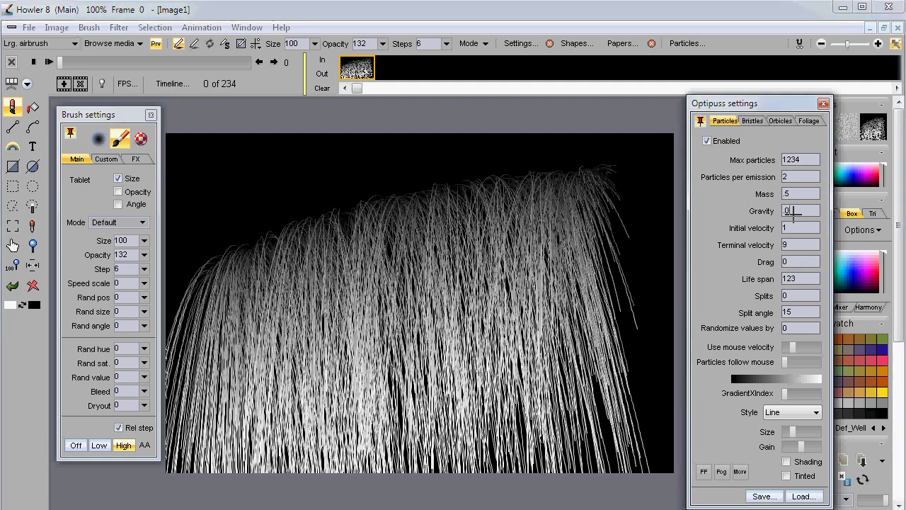
{"action": "mouse_move", "coordinate": [307, 196]}
{"action": "left_mouse_down"}
{"action": "mouse_move", "coordinate": [347, 216]}
{"action": "mouse_move", "coordinate": [368, 271]}
{"action": "left_mouse_up"}
{"action": "left_click", "coordinate": [32, 286]}
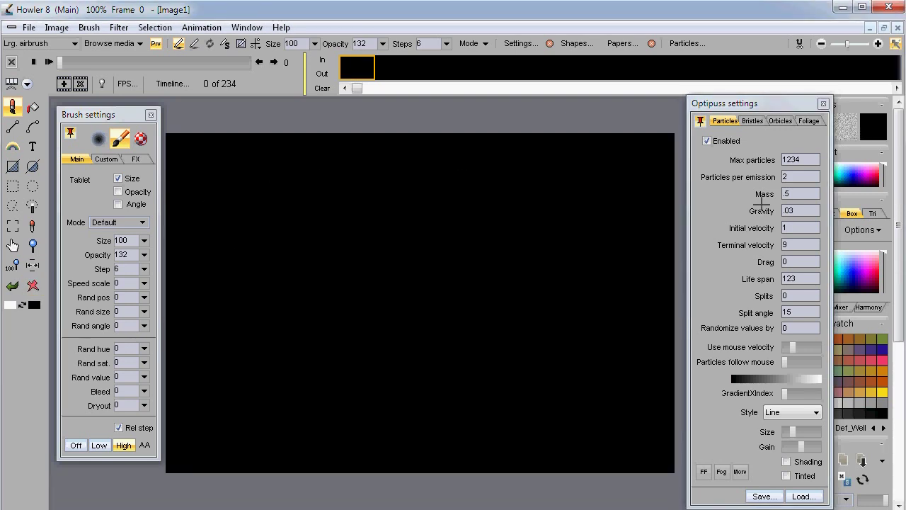
{"action": "mouse_move", "coordinate": [291, 326]}
{"action": "left_mouse_down"}
{"action": "mouse_move", "coordinate": [300, 302]}
{"action": "mouse_move", "coordinate": [375, 248]}
{"action": "mouse_move", "coordinate": [455, 210]}
{"action": "mouse_move", "coordinate": [600, 189]}
{"action": "left_mouse_up"}
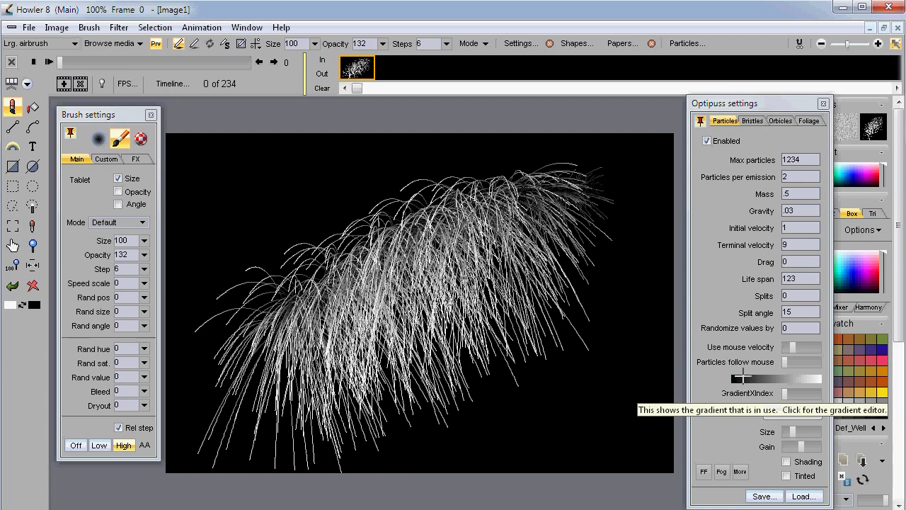
{"action": "mouse_move", "coordinate": [313, 204]}
{"action": "left_mouse_down"}
{"action": "mouse_move", "coordinate": [411, 206]}
{"action": "mouse_move", "coordinate": [641, 341]}
{"action": "left_mouse_up"}
Step: Reverse the particle gradient to run from white to black and test it with strokes, clearing the canvas between them
{"action": "left_click", "coordinate": [794, 379]}
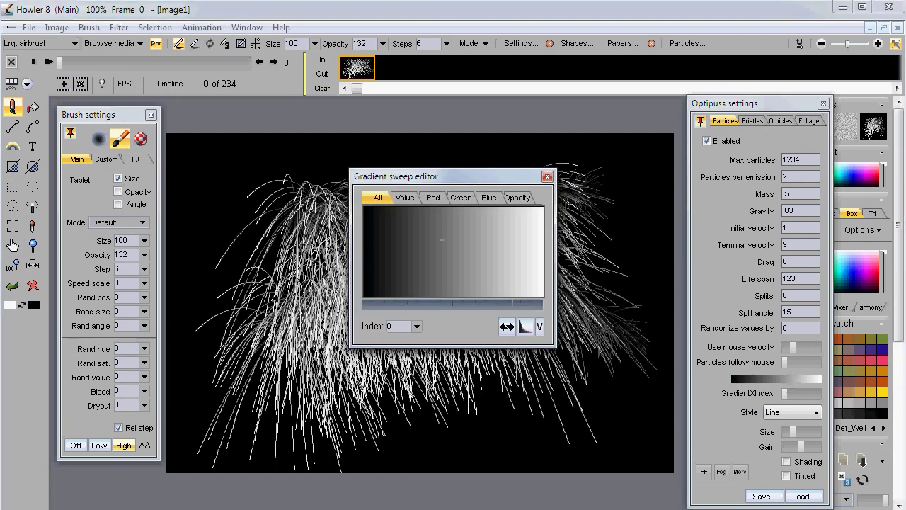
{"action": "left_click", "coordinate": [507, 326]}
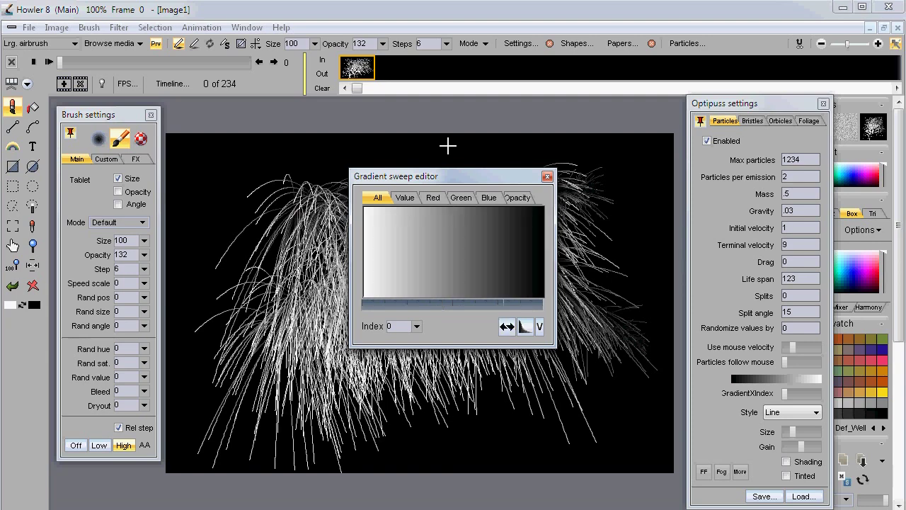
{"action": "left_click_drag", "start_coordinate": [445, 178], "coordinate": [673, 339]}
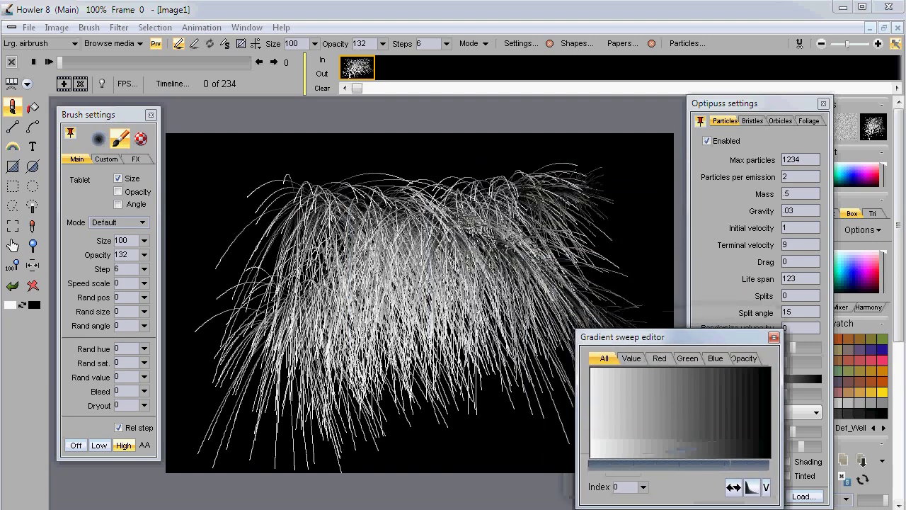
{"action": "left_click_drag", "start_coordinate": [229, 293], "coordinate": [545, 219]}
{"action": "left_click", "coordinate": [32, 285]}
{"action": "mouse_move", "coordinate": [172, 299]}
{"action": "left_mouse_down"}
{"action": "mouse_move", "coordinate": [477, 212]}
{"action": "mouse_move", "coordinate": [607, 206]}
{"action": "left_mouse_up"}
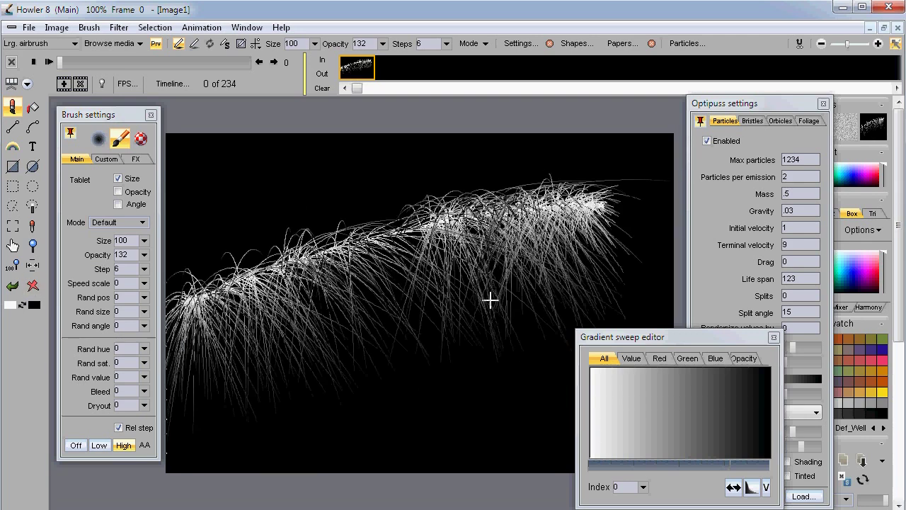
{"action": "left_click_drag", "start_coordinate": [722, 336], "coordinate": [608, 355]}
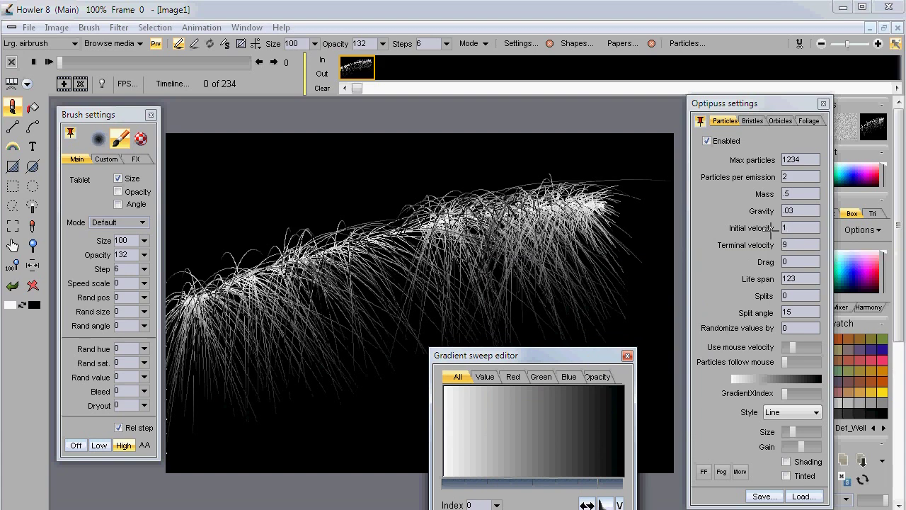
Step: Set the particle terminal velocity to 5 and paint a test stroke above the existing one
{"action": "left_click", "coordinate": [798, 226]}
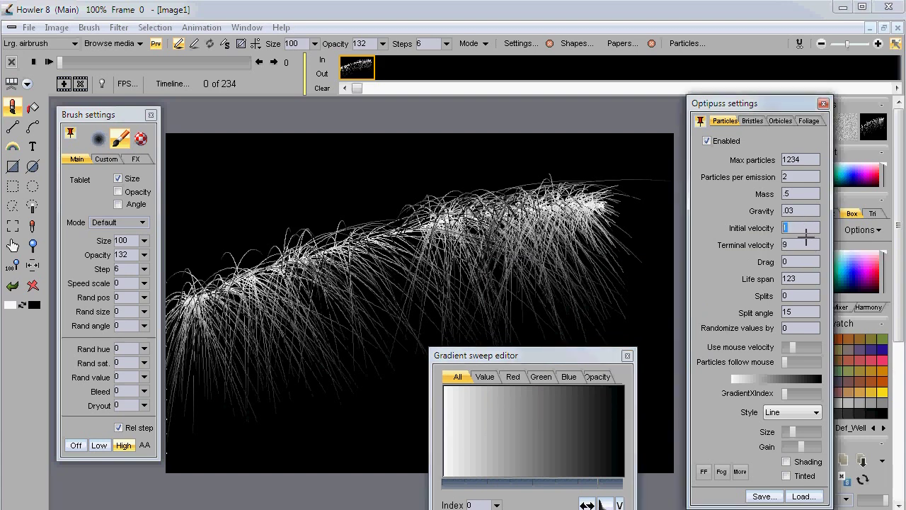
{"action": "left_click", "coordinate": [799, 243]}
{"action": "mouse_move", "coordinate": [271, 221]}
{"action": "left_mouse_down"}
{"action": "mouse_move", "coordinate": [290, 204]}
{"action": "mouse_move", "coordinate": [588, 188]}
{"action": "mouse_move", "coordinate": [627, 206]}
{"action": "left_mouse_up"}
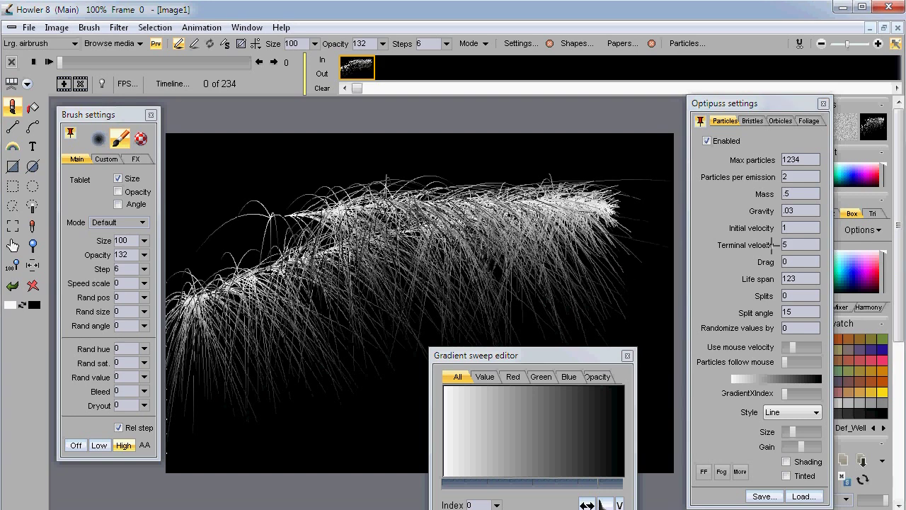
Step: Set the particle terminal velocity to 9 and clear the canvas
{"action": "left_click", "coordinate": [797, 248]}
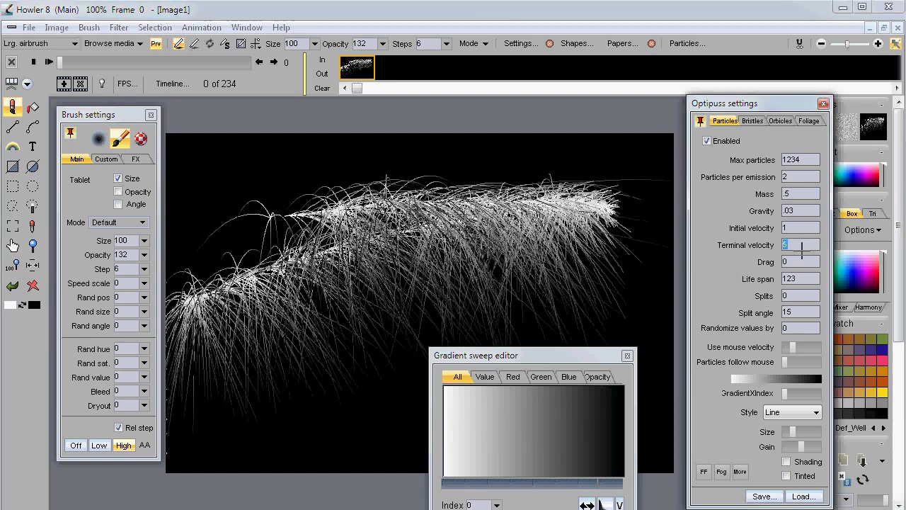
{"action": "type", "text": "9"}
{"action": "key", "text": "Tab"}
{"action": "left_click", "coordinate": [34, 286]}
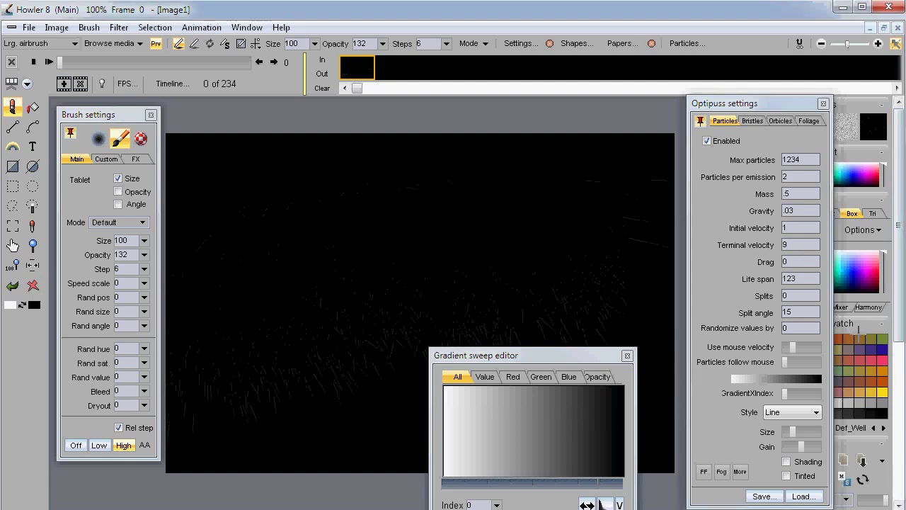
Step: Set the particle drag to 1 and test it with a diagonal stroke
{"action": "left_click", "coordinate": [791, 262]}
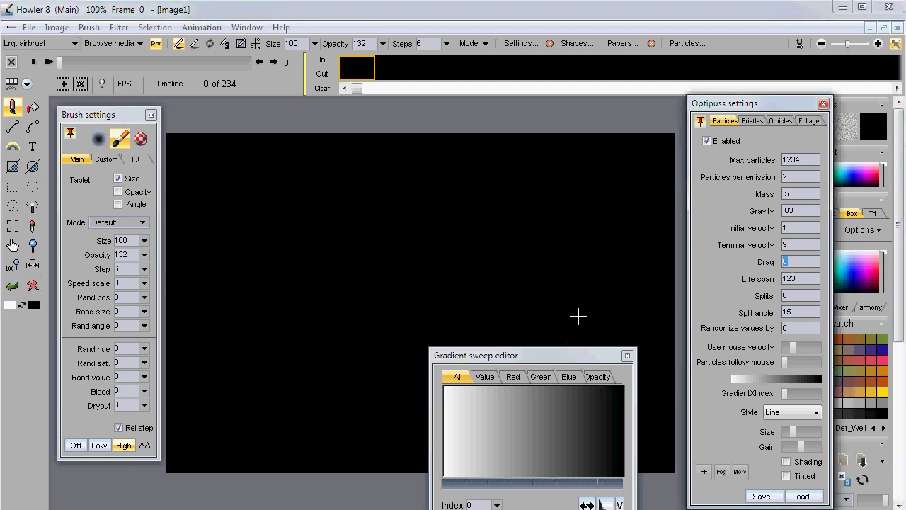
{"action": "type", "text": "1"}
{"action": "left_click_drag", "start_coordinate": [237, 290], "coordinate": [467, 213]}
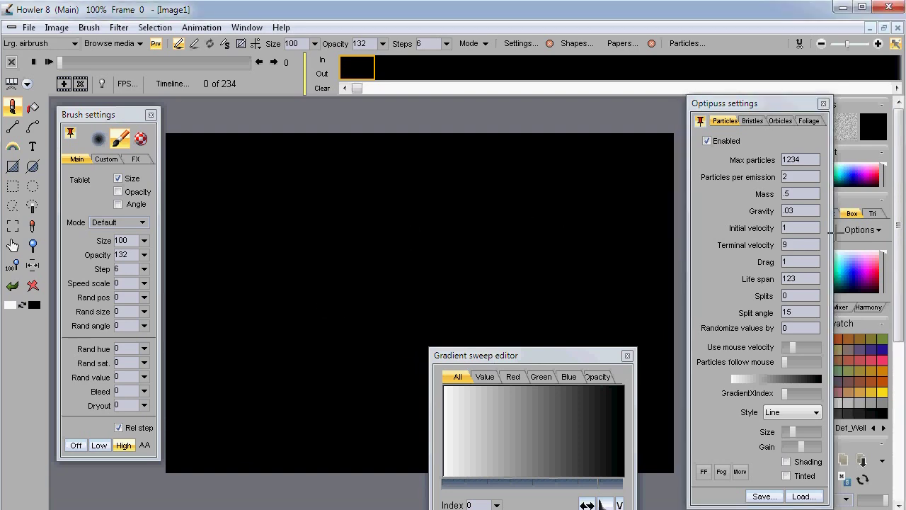
Step: Set the particle initial velocity to 2 and the drag to 2, and test them with strokes, clearing the canvas between them
{"action": "left_click", "coordinate": [793, 227]}
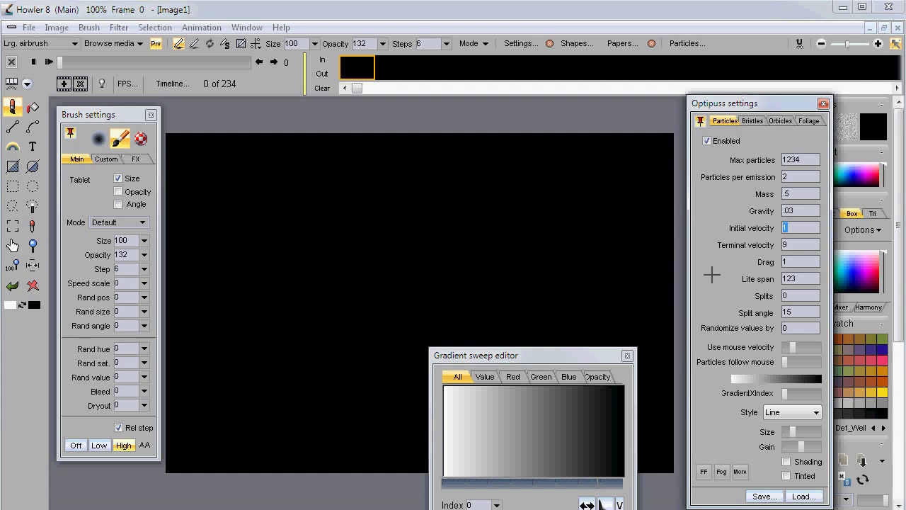
{"action": "type", "text": "2"}
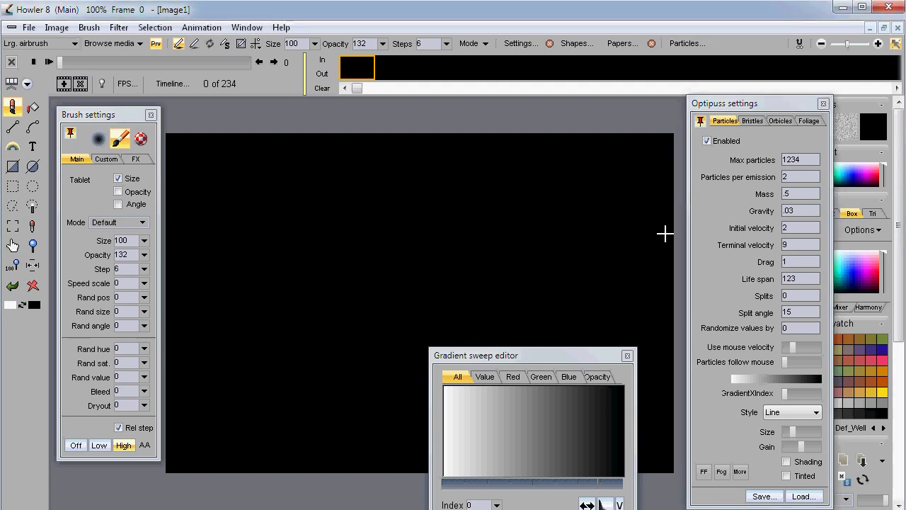
{"action": "left_click_drag", "start_coordinate": [793, 227], "coordinate": [769, 228]}
{"action": "left_click_drag", "start_coordinate": [795, 262], "coordinate": [772, 257]}
{"action": "type", "text": "2"}
{"action": "mouse_move", "coordinate": [245, 347]}
{"action": "left_mouse_down"}
{"action": "mouse_move", "coordinate": [346, 263]}
{"action": "mouse_move", "coordinate": [487, 241]}
{"action": "mouse_move", "coordinate": [603, 239]}
{"action": "left_mouse_up"}
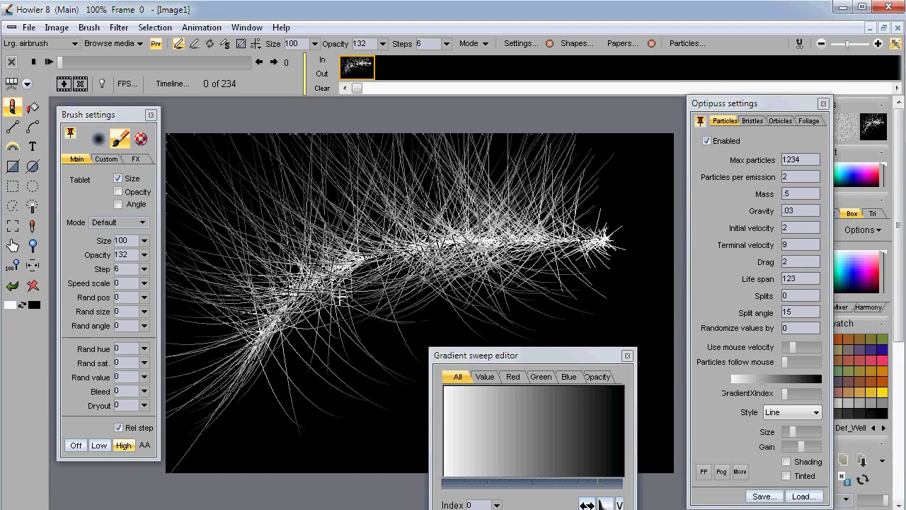
{"action": "mouse_move", "coordinate": [348, 278]}
{"action": "left_mouse_down"}
{"action": "mouse_move", "coordinate": [476, 249]}
{"action": "mouse_move", "coordinate": [587, 252]}
{"action": "mouse_move", "coordinate": [335, 326]}
{"action": "mouse_move", "coordinate": [305, 434]}
{"action": "left_mouse_up"}
{"action": "left_click", "coordinate": [33, 285]}
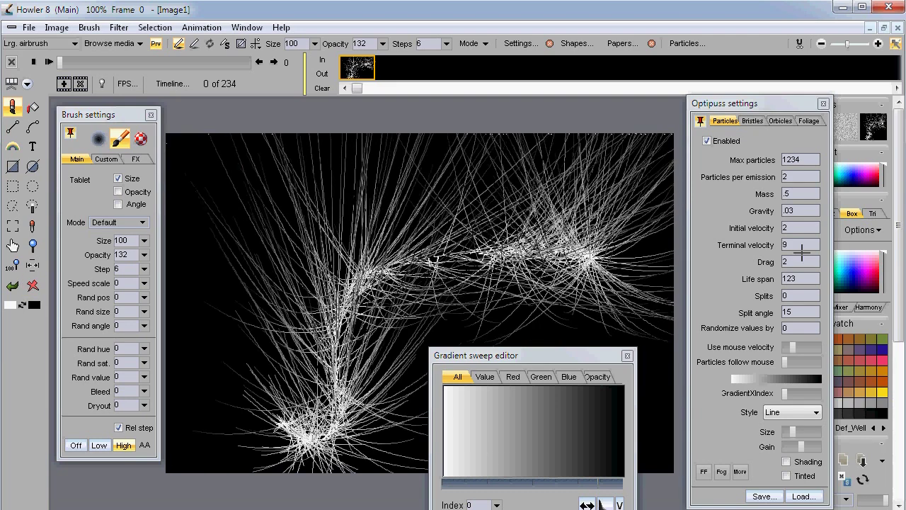
Step: Set the particle drag to 0, clear the canvas, and paint a test stroke sloping gently down to the right
{"action": "left_click", "coordinate": [788, 262]}
{"action": "type", "text": "0"}
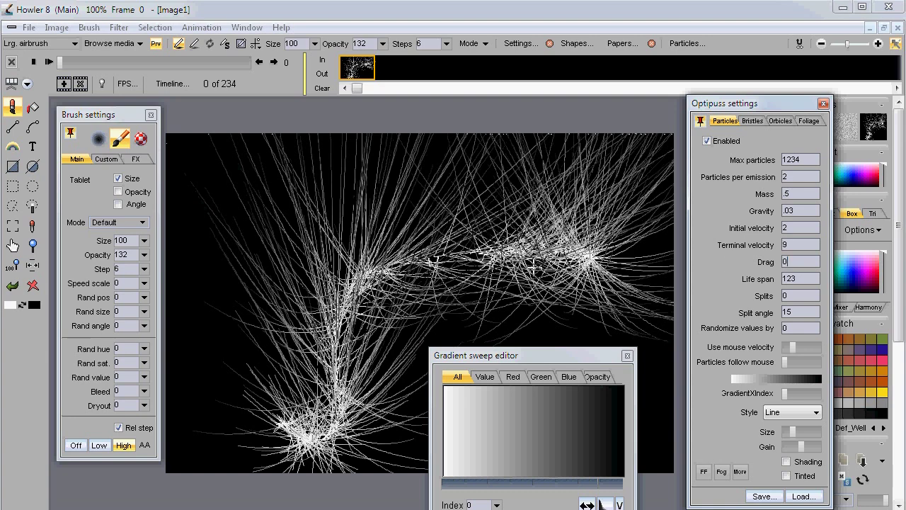
{"action": "left_click", "coordinate": [33, 285]}
{"action": "mouse_move", "coordinate": [247, 219]}
{"action": "left_mouse_down"}
{"action": "mouse_move", "coordinate": [437, 231]}
{"action": "mouse_move", "coordinate": [538, 281]}
{"action": "left_mouse_up"}
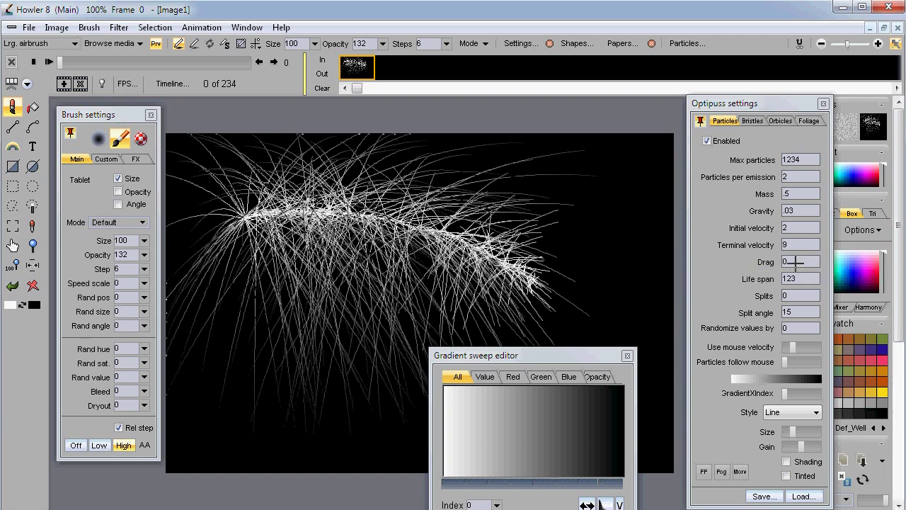
Step: Set the particle drag to -2 and test it with strokes, clearing the canvas between them
{"action": "left_click", "coordinate": [798, 262]}
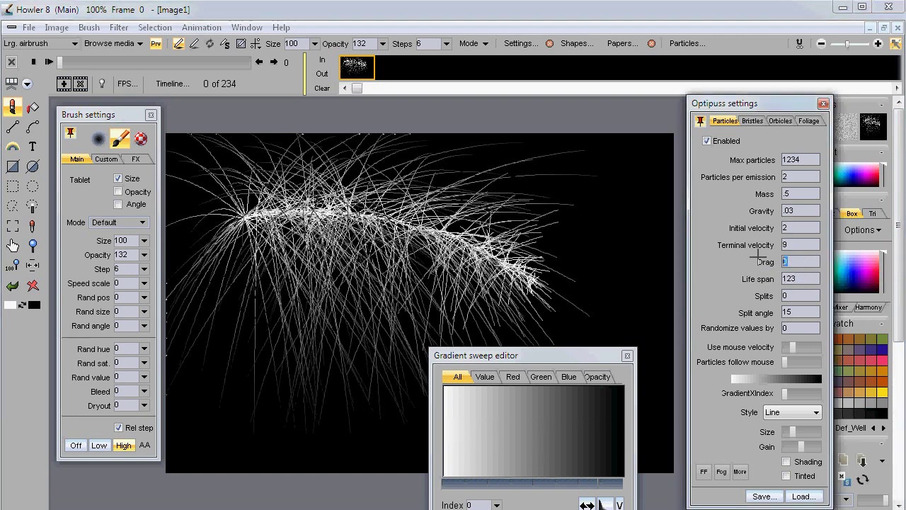
{"action": "type", "text": "-2"}
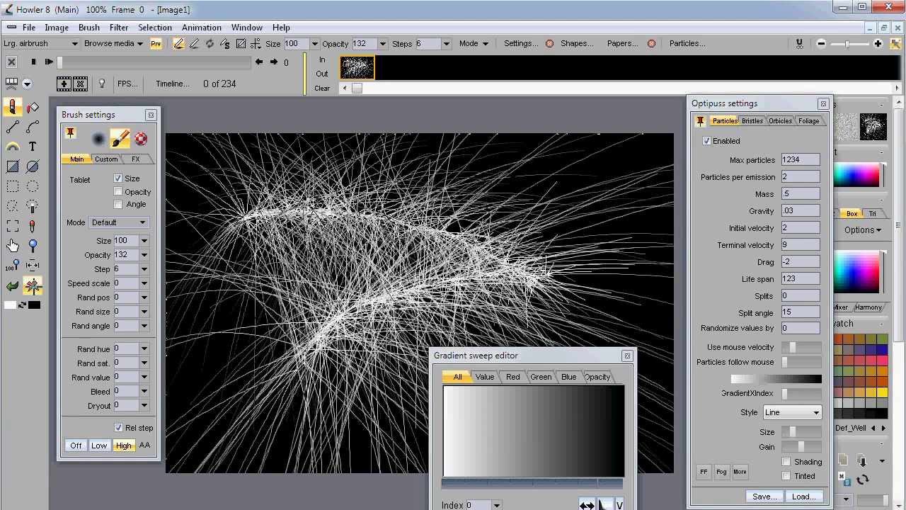
{"action": "left_click", "coordinate": [32, 286]}
{"action": "mouse_move", "coordinate": [198, 352]}
{"action": "left_mouse_down"}
{"action": "mouse_move", "coordinate": [413, 297]}
{"action": "mouse_move", "coordinate": [588, 283]}
{"action": "left_mouse_up"}
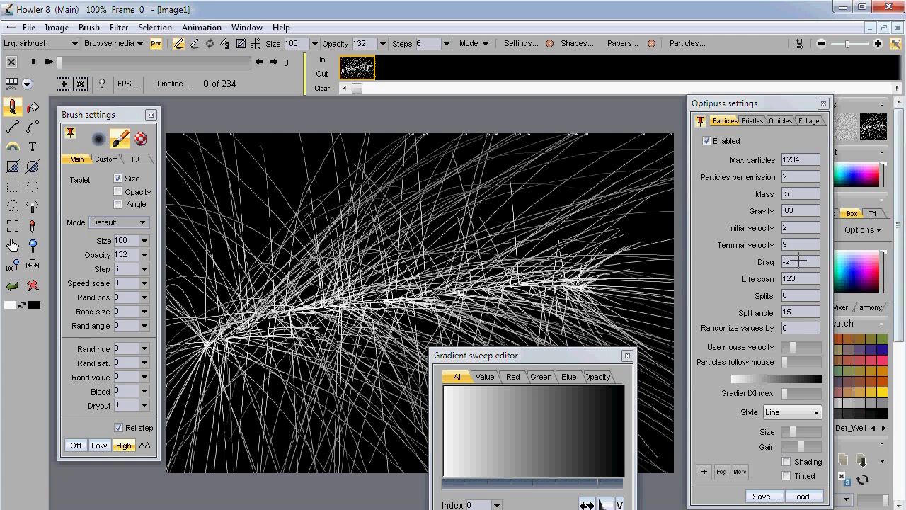
Step: Set the particle drag to 3, clear the canvas, and paint a diagonal test stroke
{"action": "double_click", "coordinate": [805, 262]}
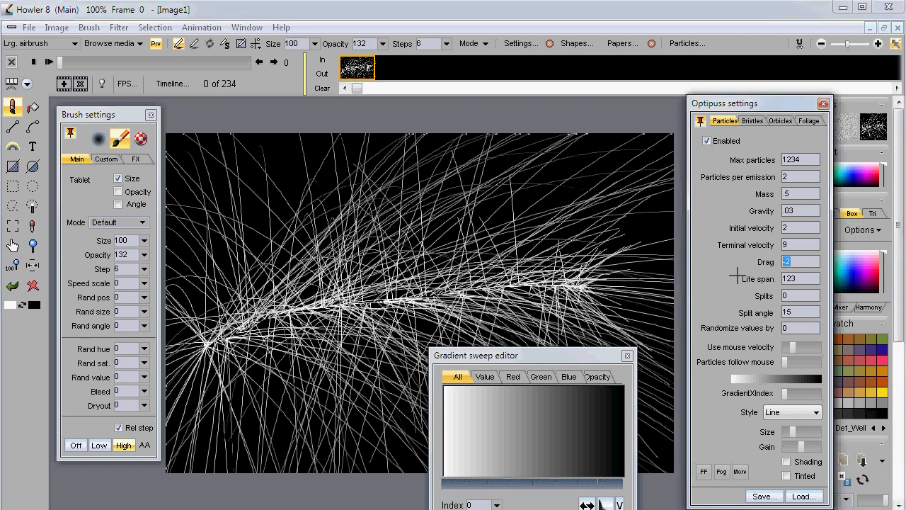
{"action": "type", "text": "3"}
{"action": "left_click", "coordinate": [32, 286]}
{"action": "mouse_move", "coordinate": [210, 180]}
{"action": "left_mouse_down"}
{"action": "mouse_move", "coordinate": [405, 294]}
{"action": "mouse_move", "coordinate": [499, 312]}
{"action": "left_mouse_up"}
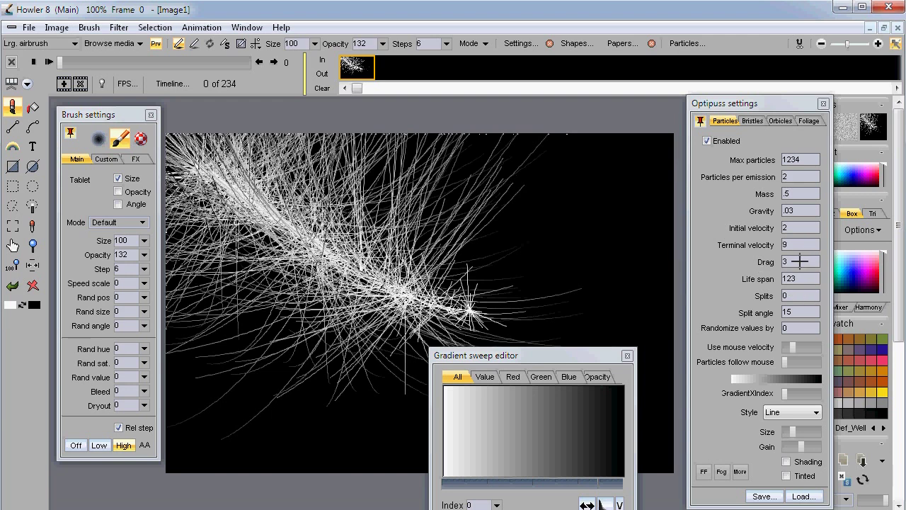
Step: Reset the particle drag to 0, clear the canvas, and paint a diagonal stroke from upper right to lower left
{"action": "double_click", "coordinate": [801, 262]}
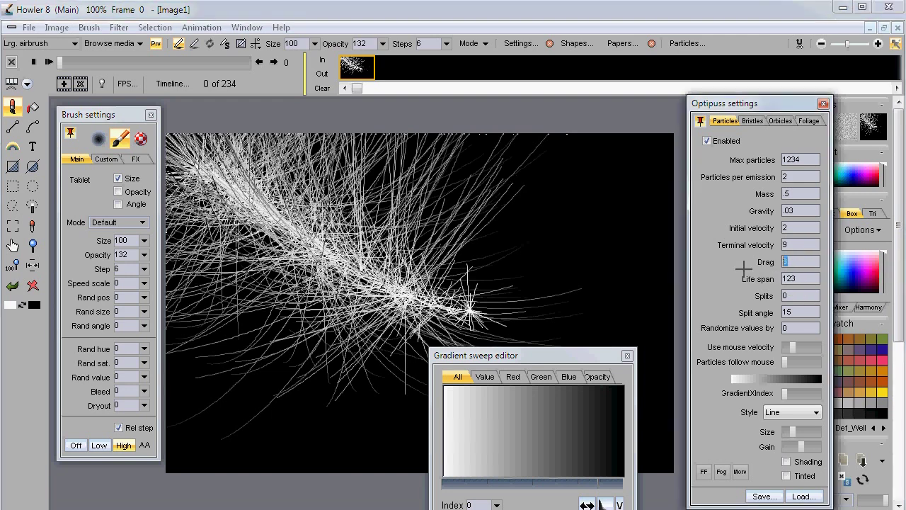
{"action": "type", "text": "0"}
{"action": "left_click", "coordinate": [32, 285]}
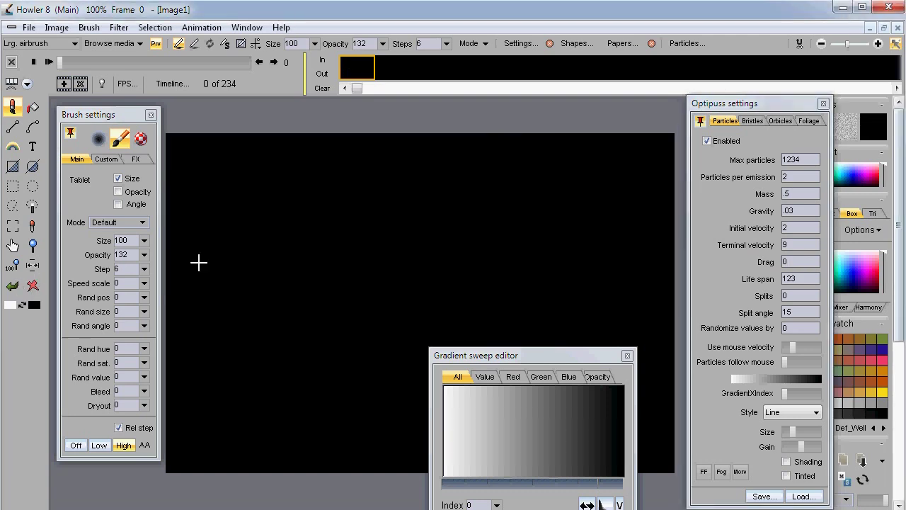
{"action": "mouse_move", "coordinate": [601, 192]}
{"action": "left_mouse_down"}
{"action": "mouse_move", "coordinate": [430, 252]}
{"action": "mouse_move", "coordinate": [222, 346]}
{"action": "left_mouse_up"}
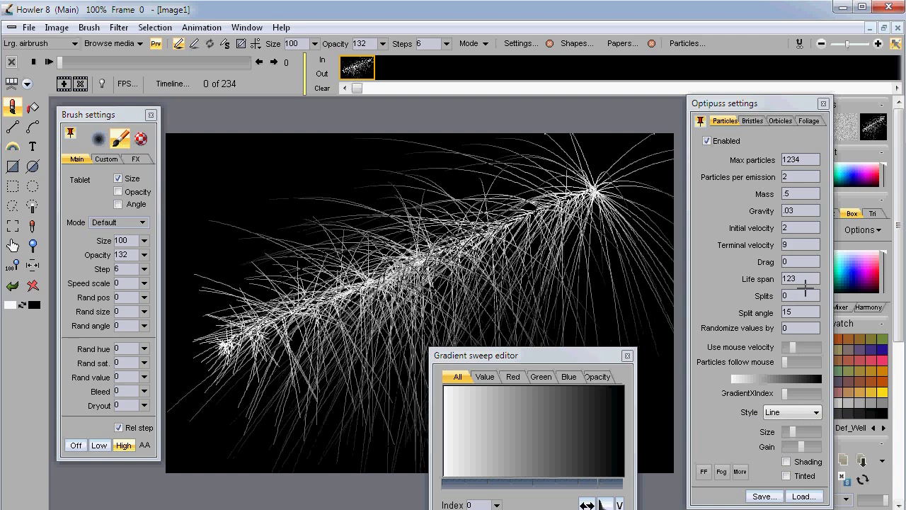
Step: Set the particle life span to 66, clear the canvas, and paint a diagonal stroke across it from upper left to lower right
{"action": "left_click_drag", "start_coordinate": [805, 278], "coordinate": [779, 279]}
{"action": "type", "text": "66"}
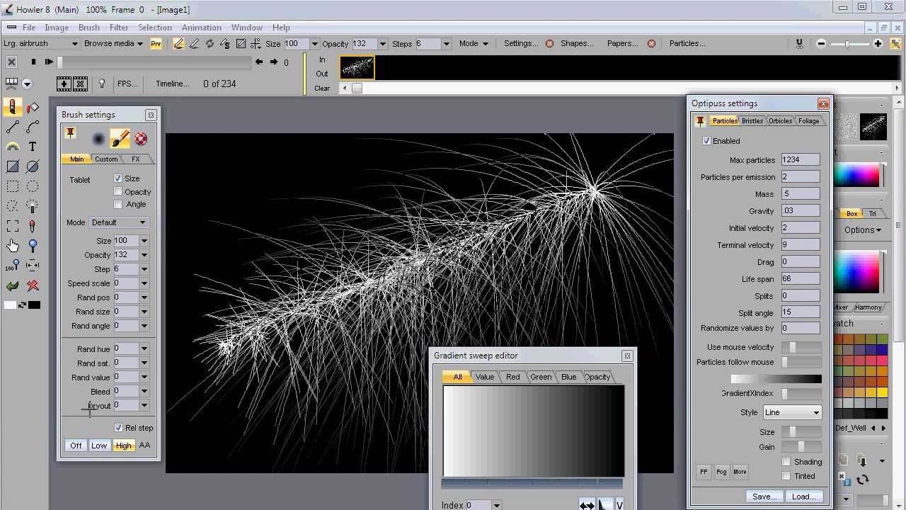
{"action": "left_click", "coordinate": [33, 285]}
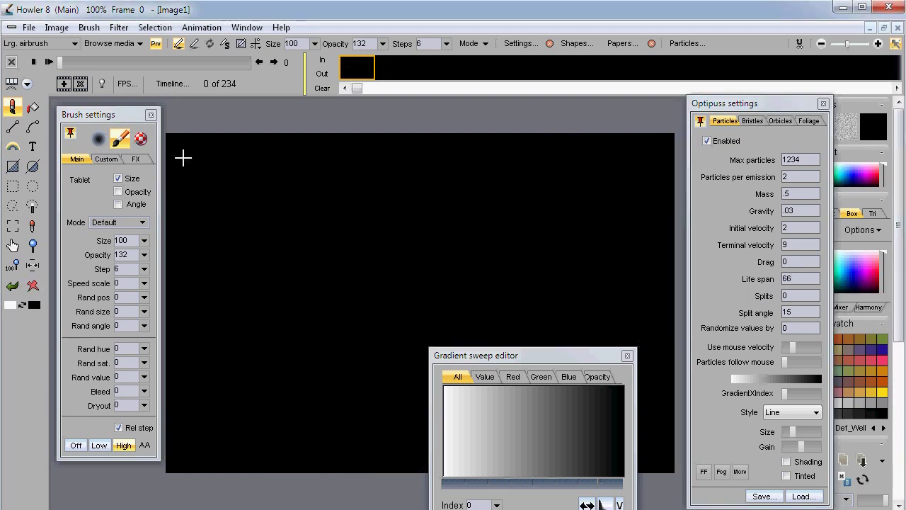
{"action": "mouse_move", "coordinate": [203, 154]}
{"action": "left_mouse_down"}
{"action": "mouse_move", "coordinate": [548, 295]}
{"action": "mouse_move", "coordinate": [669, 325]}
{"action": "left_mouse_up"}
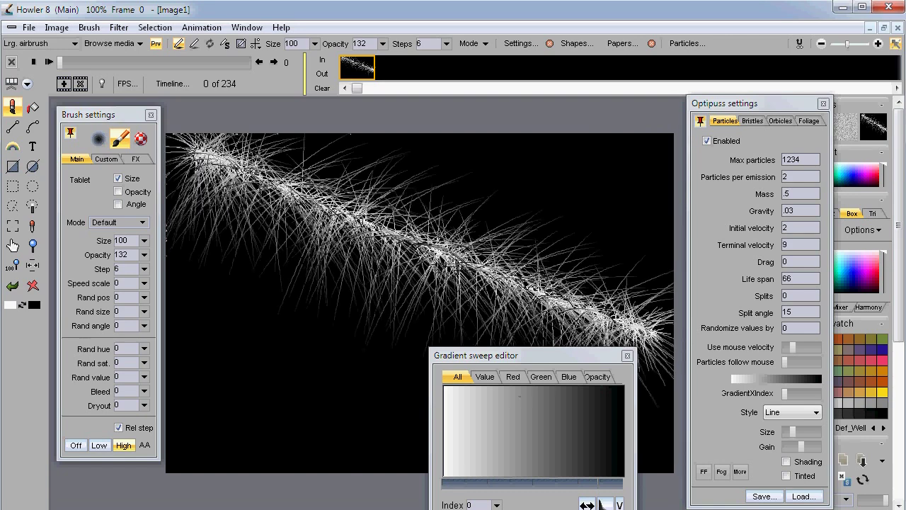
Step: Close the gradient sweep editor and clear the canvas
{"action": "left_click_drag", "start_coordinate": [533, 352], "coordinate": [290, 365]}
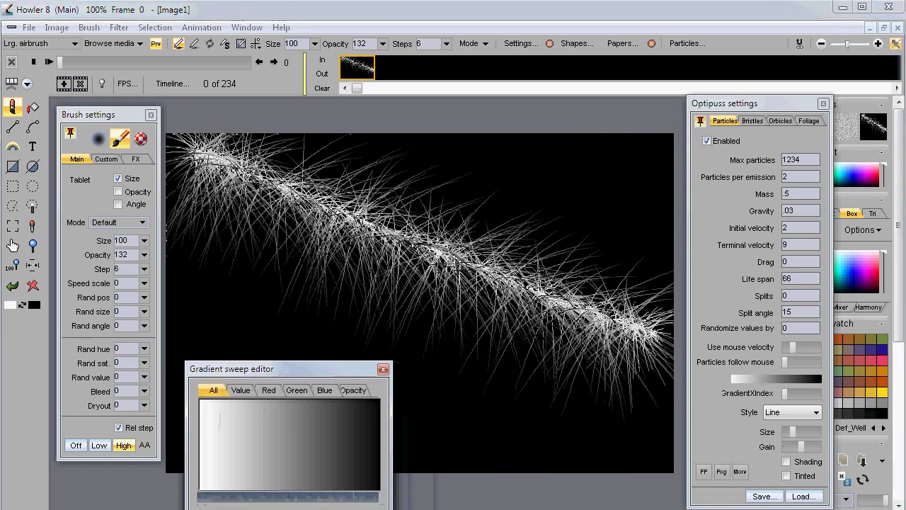
{"action": "left_click", "coordinate": [384, 369]}
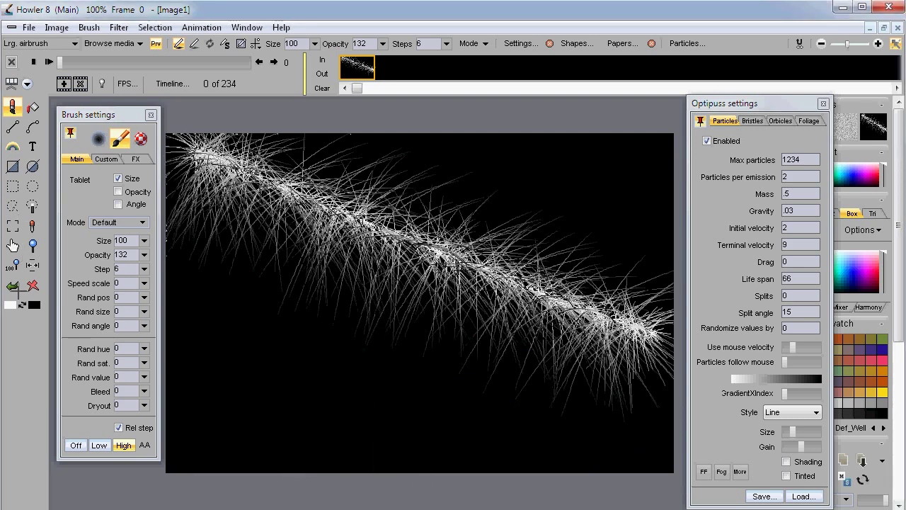
{"action": "left_click", "coordinate": [33, 285]}
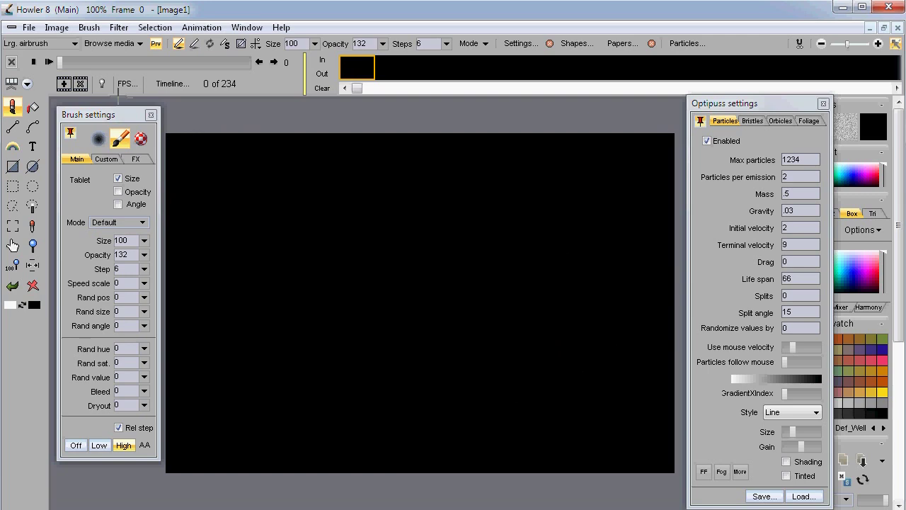
Step: Open the Stroke player, place it over the canvas's lower left area, and replay the recorded stroke on the current frame
{"action": "left_click", "coordinate": [201, 28]}
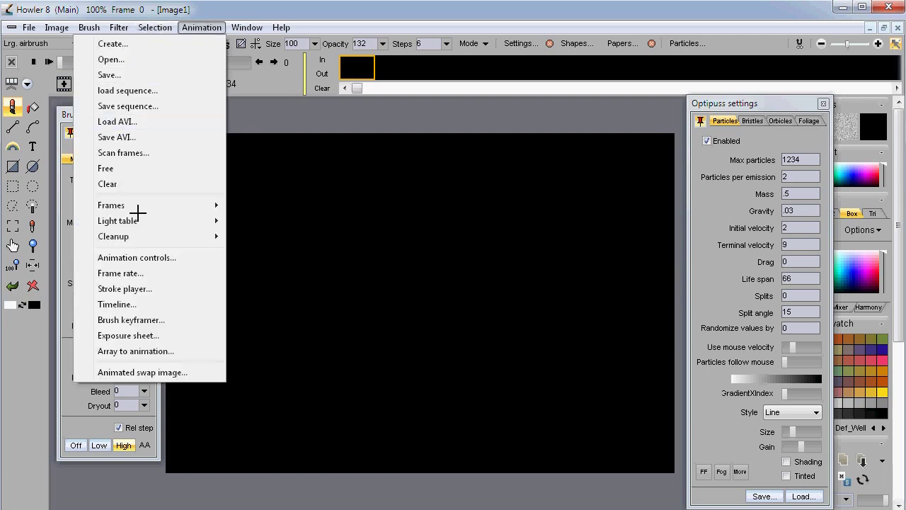
{"action": "left_click", "coordinate": [131, 289]}
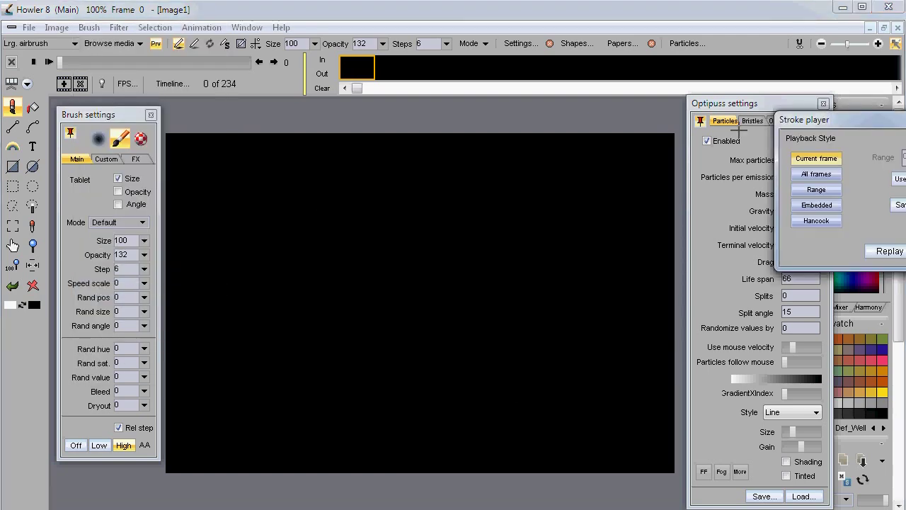
{"action": "mouse_move", "coordinate": [832, 117]}
{"action": "left_mouse_down"}
{"action": "mouse_move", "coordinate": [530, 237]}
{"action": "mouse_move", "coordinate": [299, 357]}
{"action": "mouse_move", "coordinate": [264, 353]}
{"action": "left_mouse_up"}
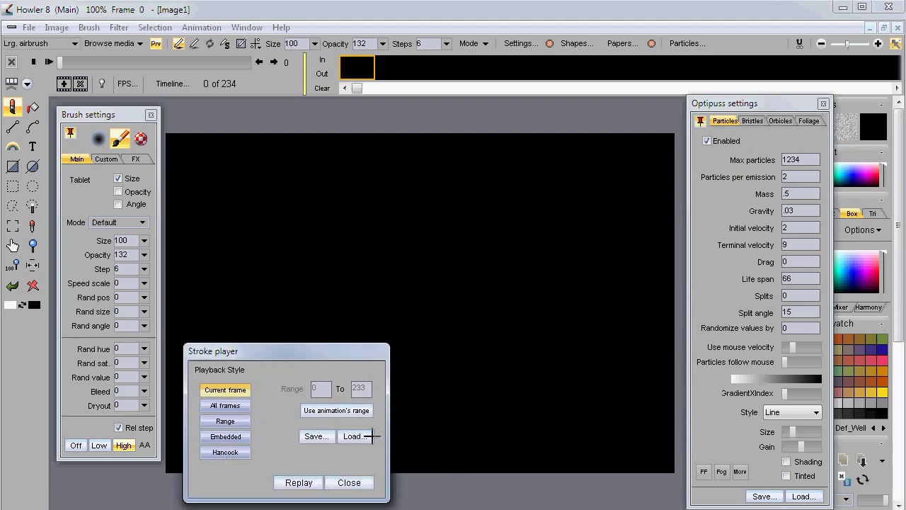
{"action": "left_click", "coordinate": [291, 483]}
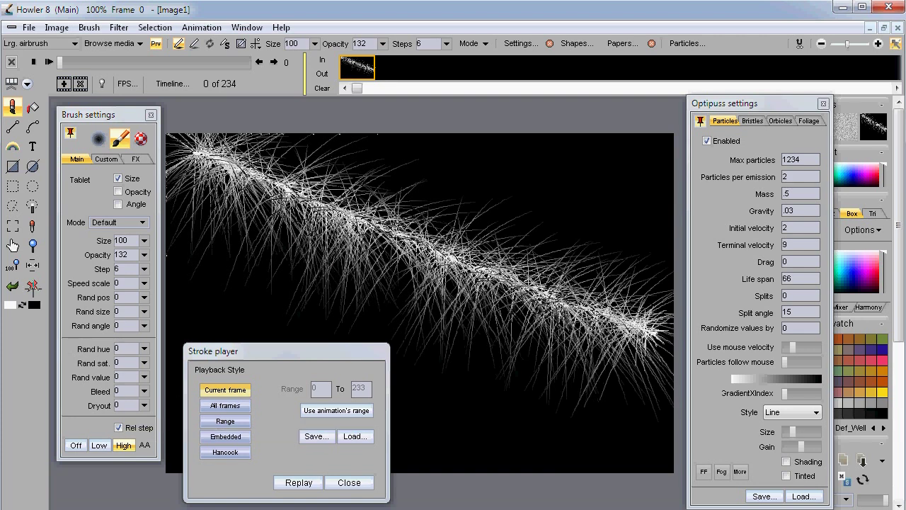
Step: Clear the canvas, replay the recorded stroke across all frames, and preview the resulting animation
{"action": "left_click", "coordinate": [33, 285]}
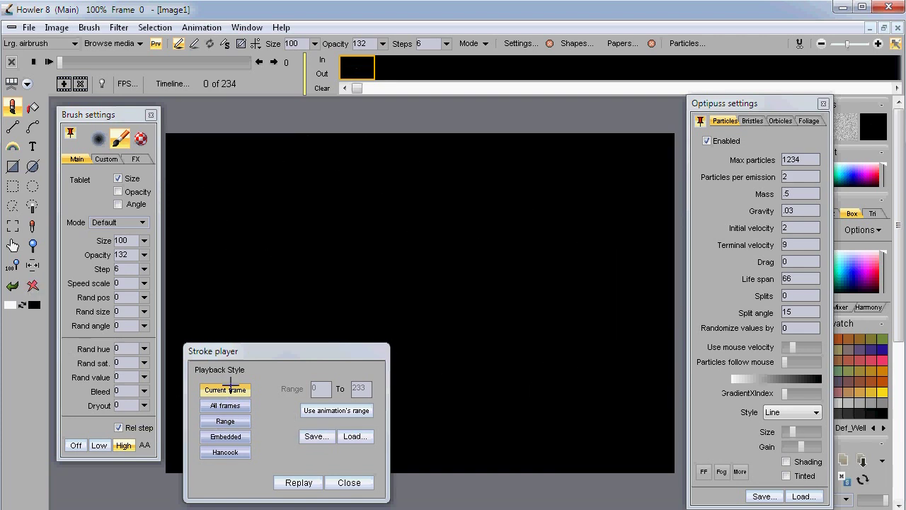
{"action": "left_click", "coordinate": [225, 406]}
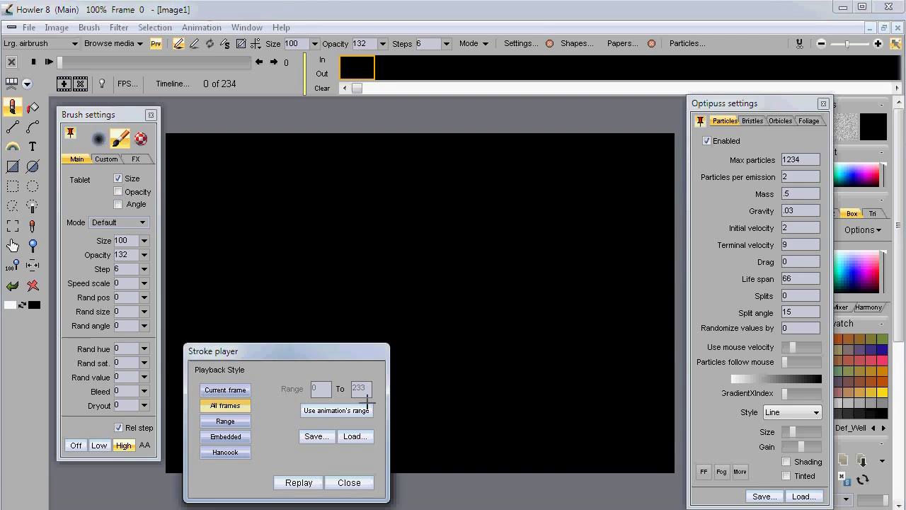
{"action": "left_click", "coordinate": [308, 488]}
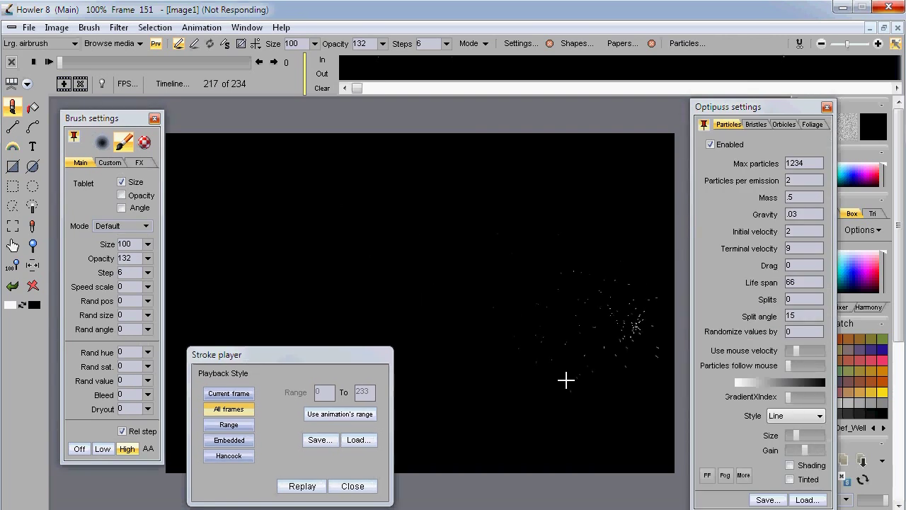
{"action": "left_click", "coordinate": [48, 62]}
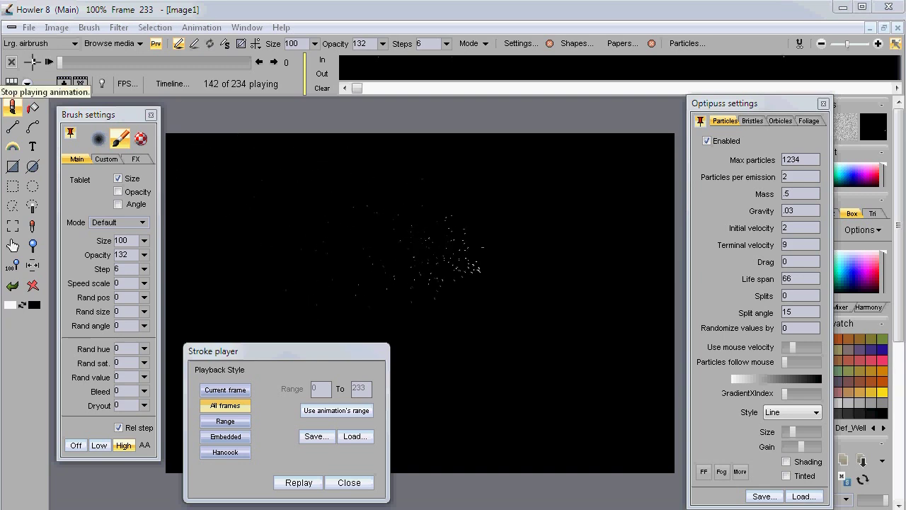
{"action": "left_click", "coordinate": [34, 62]}
Step: Set the animation's playback rate to the 60 fps preset and play the animation at that speed
{"action": "left_click", "coordinate": [126, 84]}
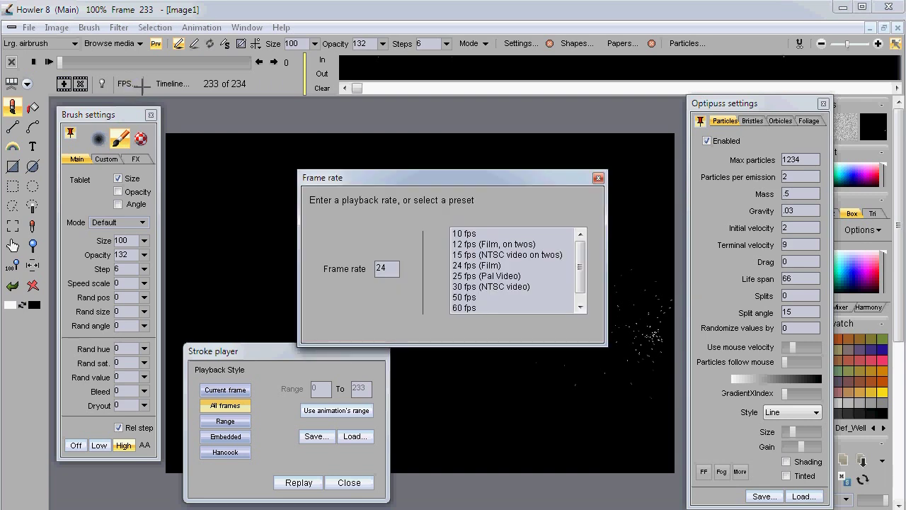
{"action": "left_click", "coordinate": [466, 298]}
{"action": "left_click", "coordinate": [465, 308]}
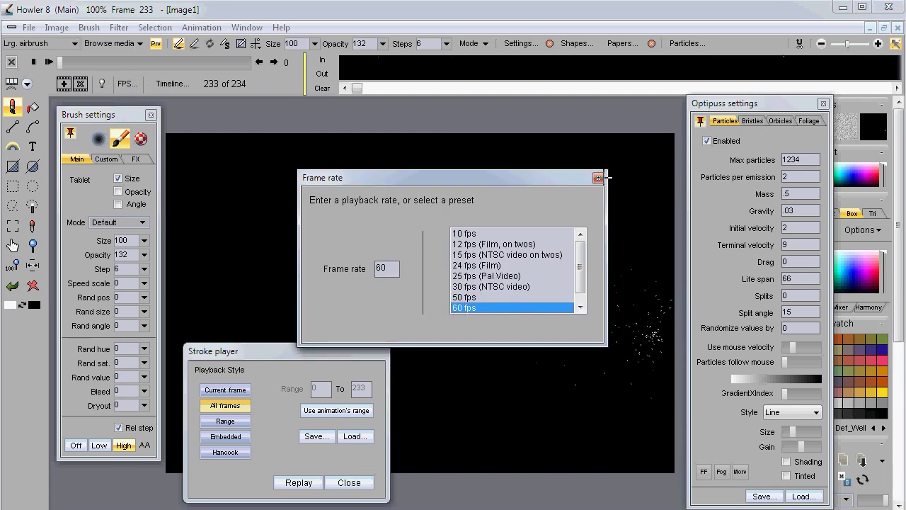
{"action": "left_click", "coordinate": [599, 178]}
{"action": "left_click", "coordinate": [48, 62]}
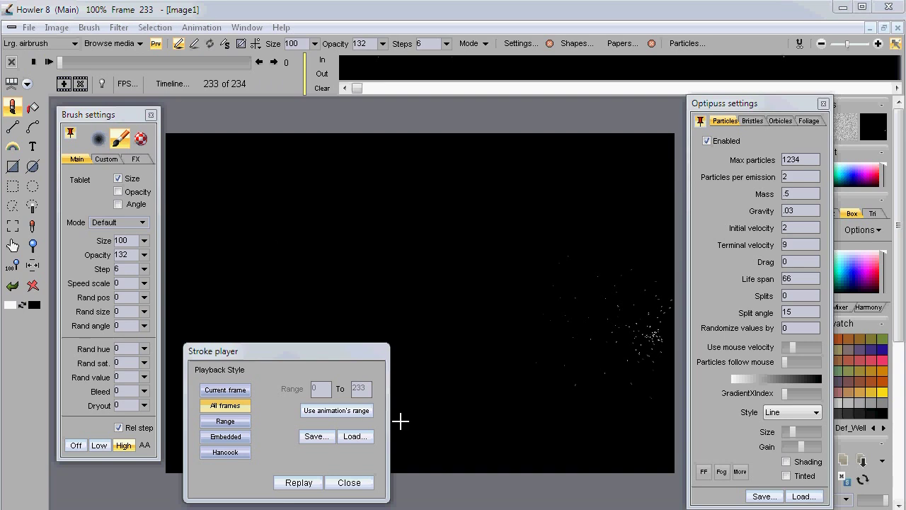
Step: Change the particle style to Shrinking lines, replay the stroke across all frames, and inspect frames 134 and 29
{"action": "left_click", "coordinate": [308, 483]}
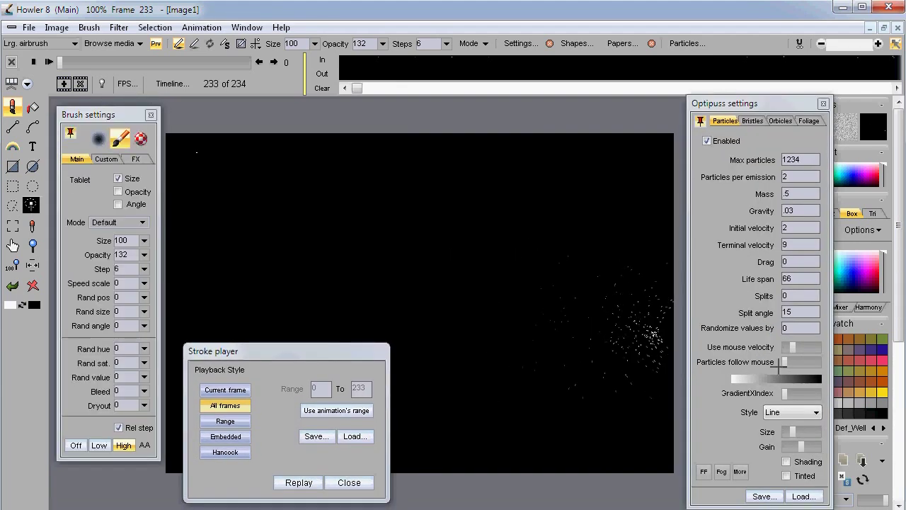
{"action": "left_click", "coordinate": [798, 411]}
{"action": "left_click", "coordinate": [799, 411]}
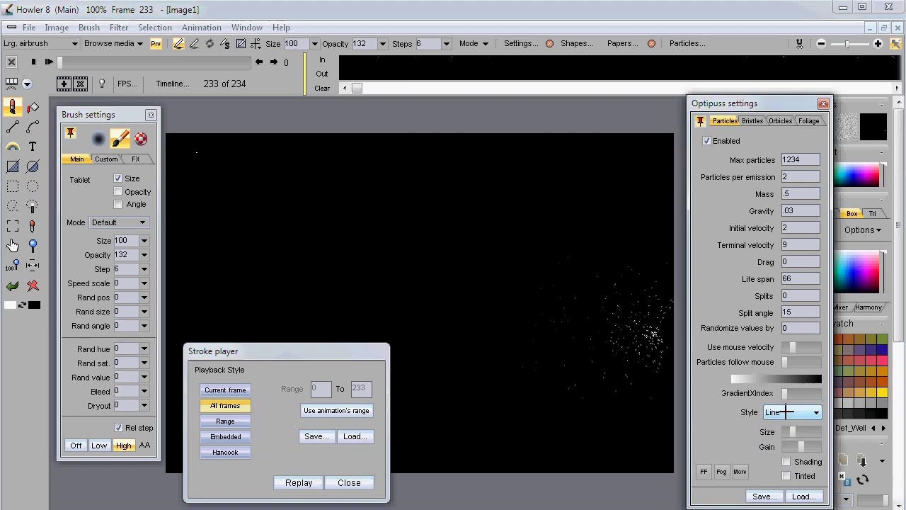
{"action": "left_click", "coordinate": [787, 411]}
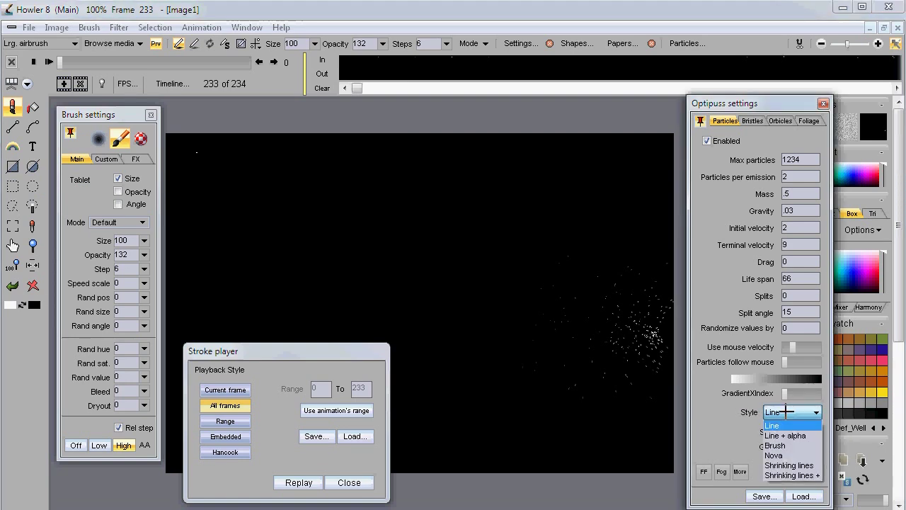
{"action": "left_click", "coordinate": [790, 465]}
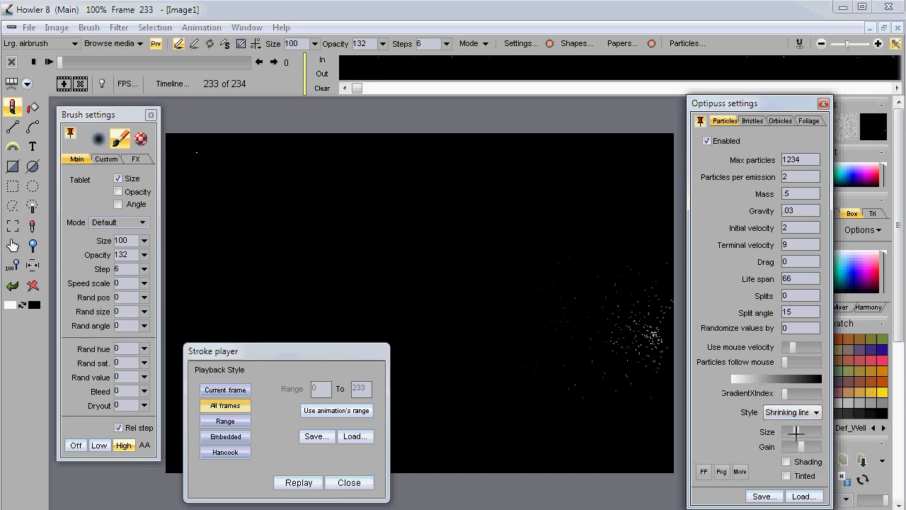
{"action": "left_click", "coordinate": [298, 481]}
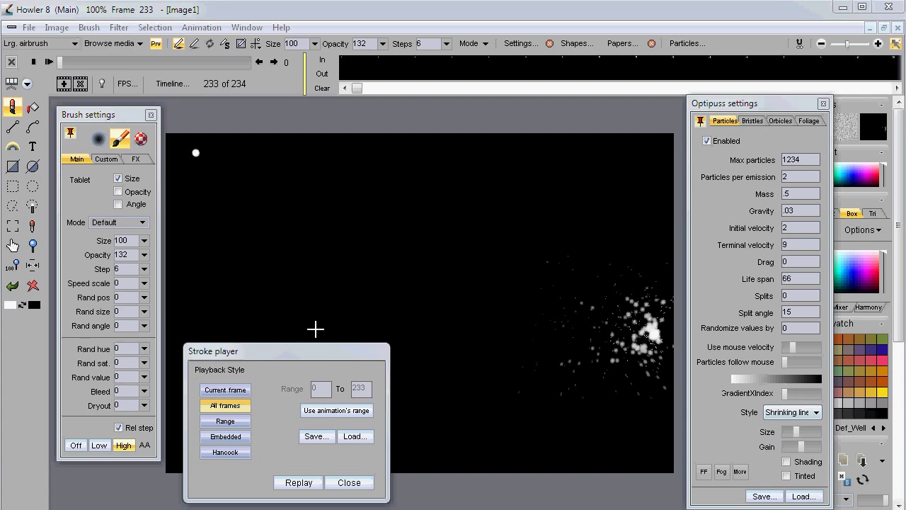
{"action": "mouse_move", "coordinate": [168, 61]}
{"action": "left_mouse_down"}
{"action": "mouse_move", "coordinate": [185, 61]}
{"action": "mouse_move", "coordinate": [168, 61]}
{"action": "left_mouse_up"}
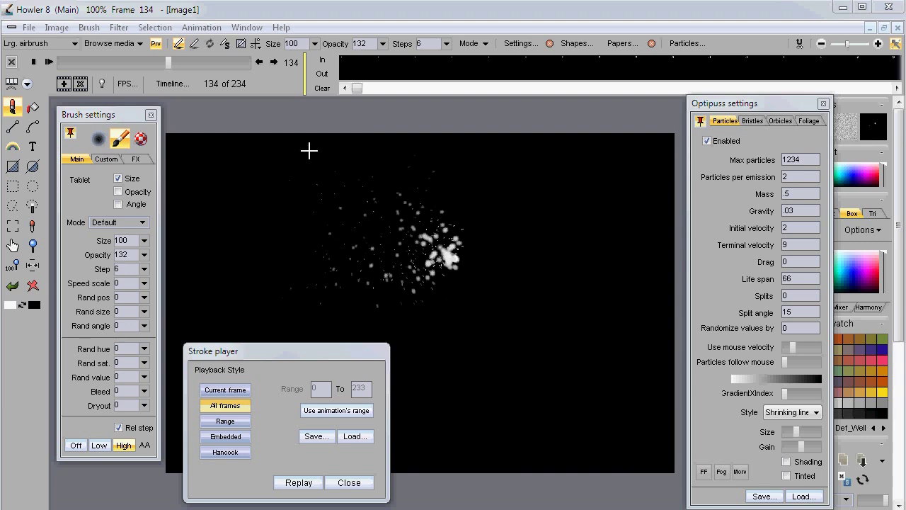
{"action": "left_click_drag", "start_coordinate": [167, 61], "coordinate": [82, 61]}
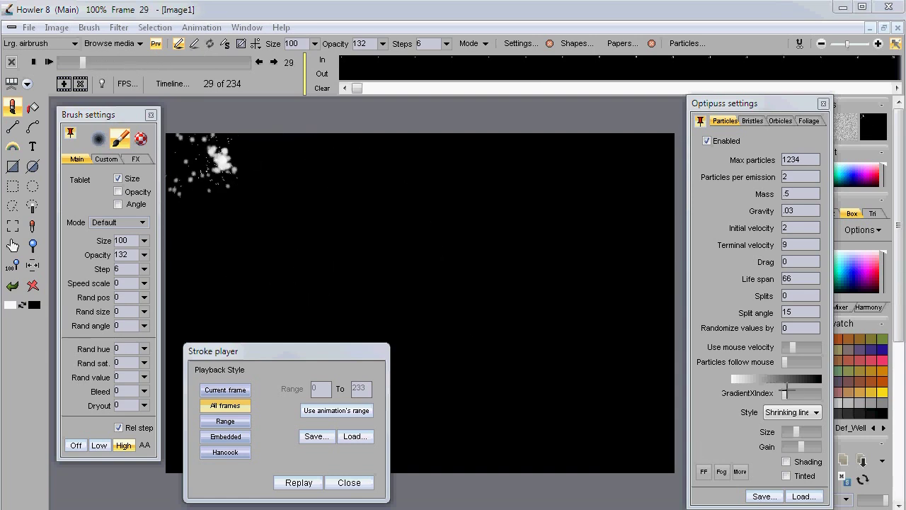
Step: Open the particle colour gradient for editing and lower the start of its blue channel to tint that end yellow
{"action": "left_click", "coordinate": [731, 380]}
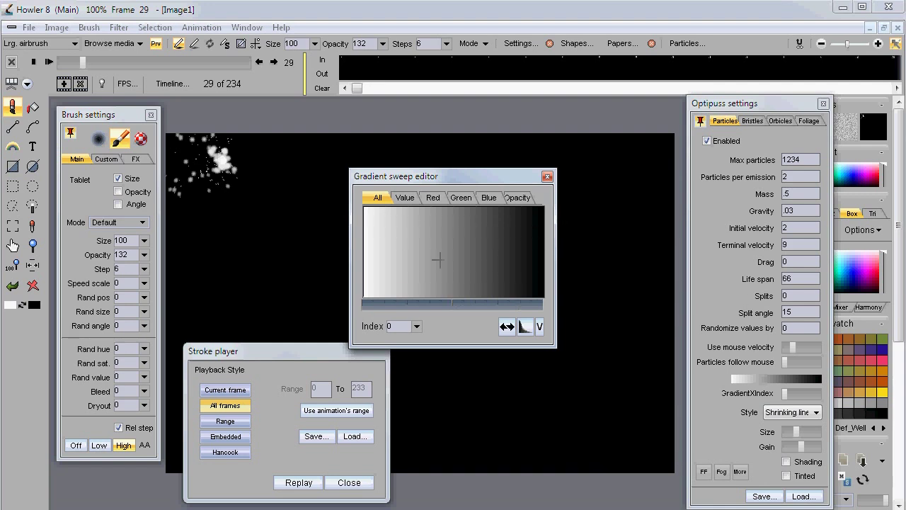
{"action": "left_click", "coordinate": [431, 198]}
{"action": "left_click", "coordinate": [461, 198]}
{"action": "left_click", "coordinate": [491, 198]}
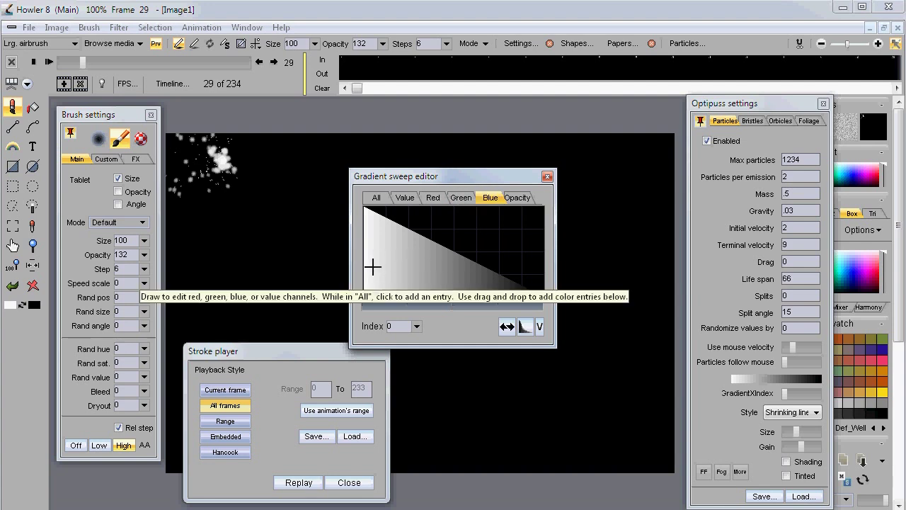
{"action": "left_click_drag", "start_coordinate": [373, 269], "coordinate": [402, 251]}
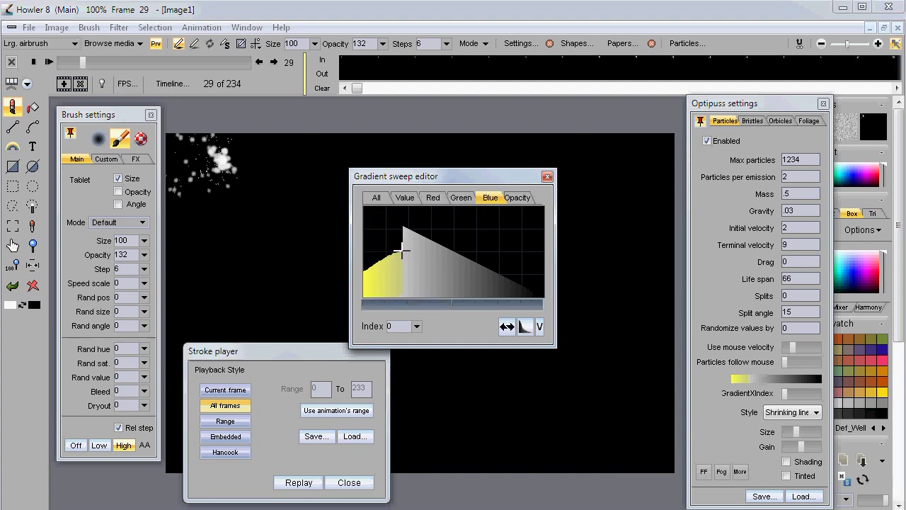
Step: Redraw the gradient's red and green channel curves freehand, with green rising from the start to a peak about three-quarters across
{"action": "left_click", "coordinate": [461, 198]}
{"action": "mouse_move", "coordinate": [365, 294]}
{"action": "left_mouse_down"}
{"action": "mouse_move", "coordinate": [425, 247]}
{"action": "mouse_move", "coordinate": [460, 245]}
{"action": "mouse_move", "coordinate": [472, 219]}
{"action": "mouse_move", "coordinate": [541, 293]}
{"action": "left_mouse_up"}
{"action": "left_click", "coordinate": [438, 197]}
{"action": "left_click", "coordinate": [461, 198]}
{"action": "mouse_move", "coordinate": [429, 257]}
{"action": "left_mouse_down"}
{"action": "mouse_move", "coordinate": [506, 228]}
{"action": "mouse_move", "coordinate": [543, 296]}
{"action": "left_mouse_up"}
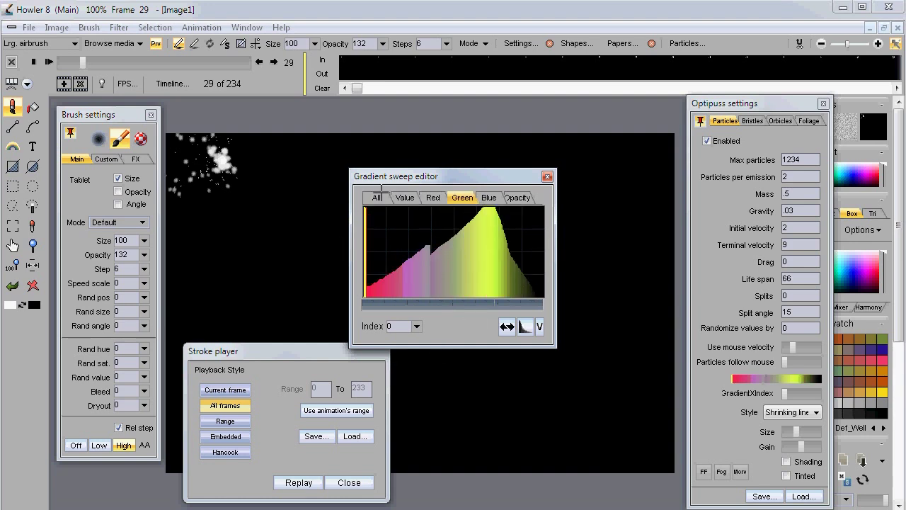
Step: Move the gradient sweep editor down off the canvas and replay the stroke across all frames with the new colours
{"action": "left_click_drag", "start_coordinate": [411, 175], "coordinate": [522, 357]}
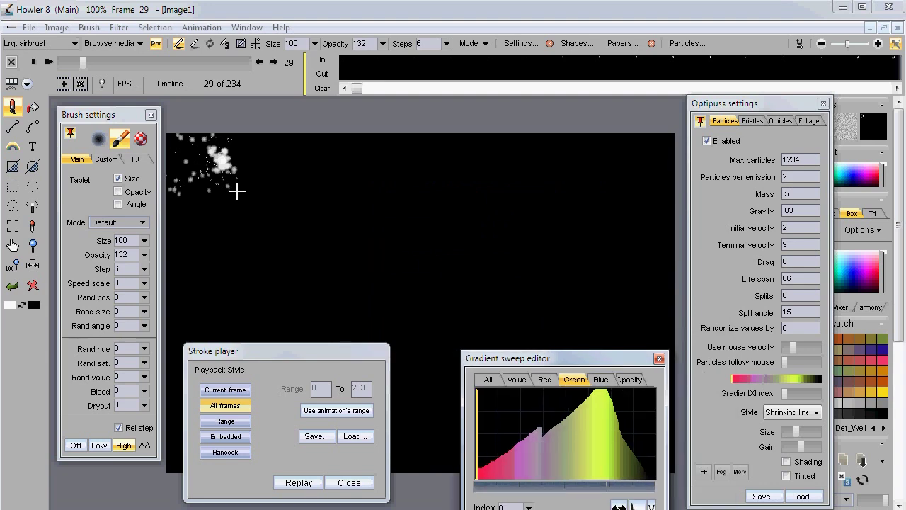
{"action": "left_click", "coordinate": [288, 476]}
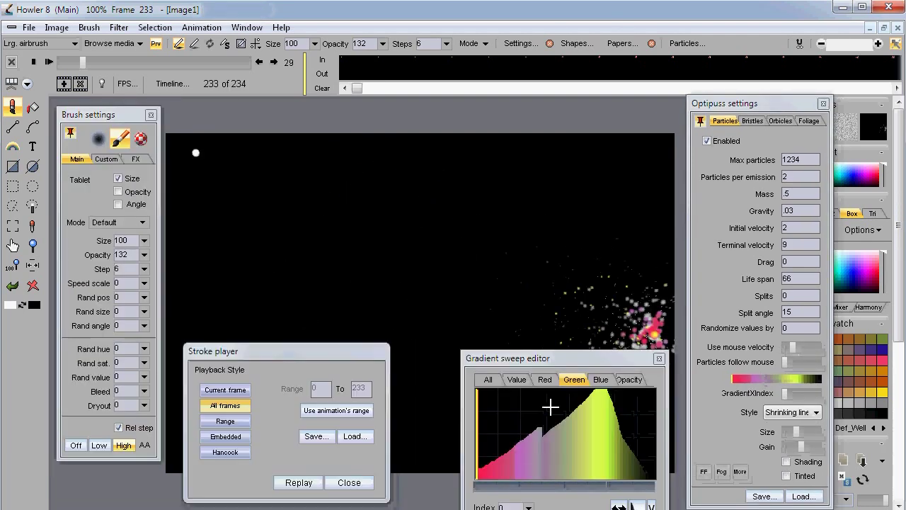
{"action": "mouse_move", "coordinate": [506, 375]}
{"action": "left_mouse_down"}
{"action": "mouse_move", "coordinate": [448, 460]}
{"action": "mouse_move", "coordinate": [586, 480]}
{"action": "mouse_move", "coordinate": [537, 501]}
{"action": "left_mouse_up"}
{"action": "left_click", "coordinate": [299, 482]}
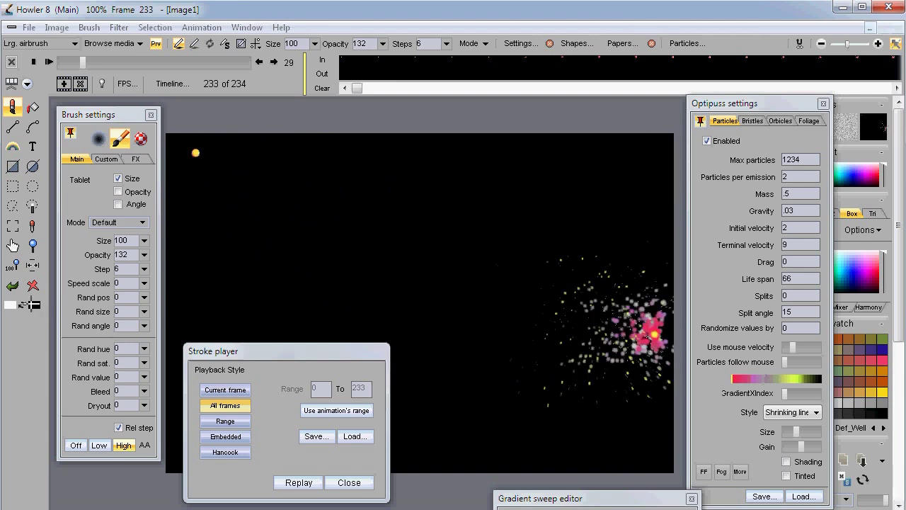
Step: Clear all frames of the animation and replay the coloured particle stroke across them
{"action": "left_click", "coordinate": [35, 304]}
{"action": "left_click", "coordinate": [568, 202]}
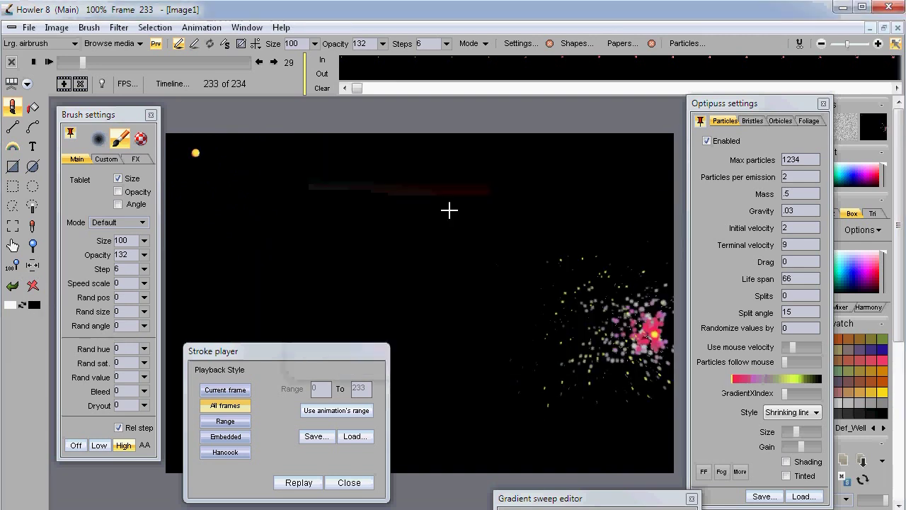
{"action": "left_click", "coordinate": [33, 286]}
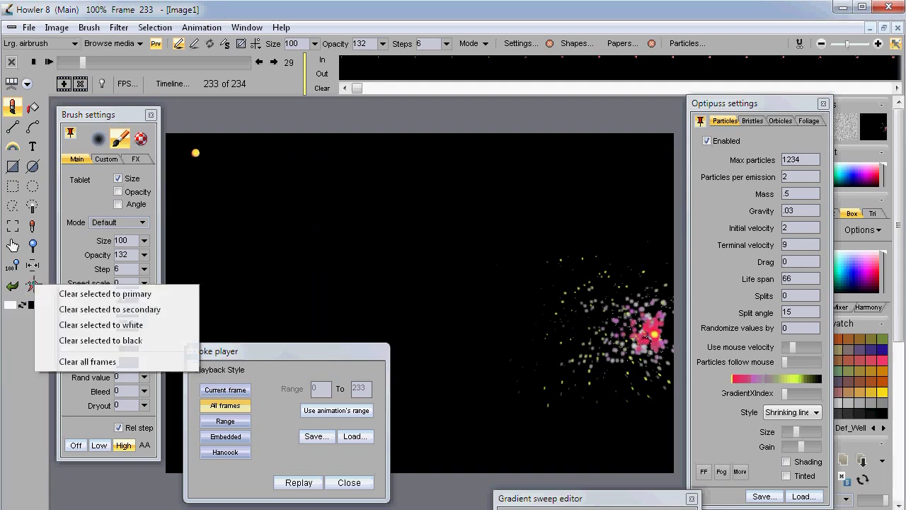
{"action": "left_click", "coordinate": [79, 362]}
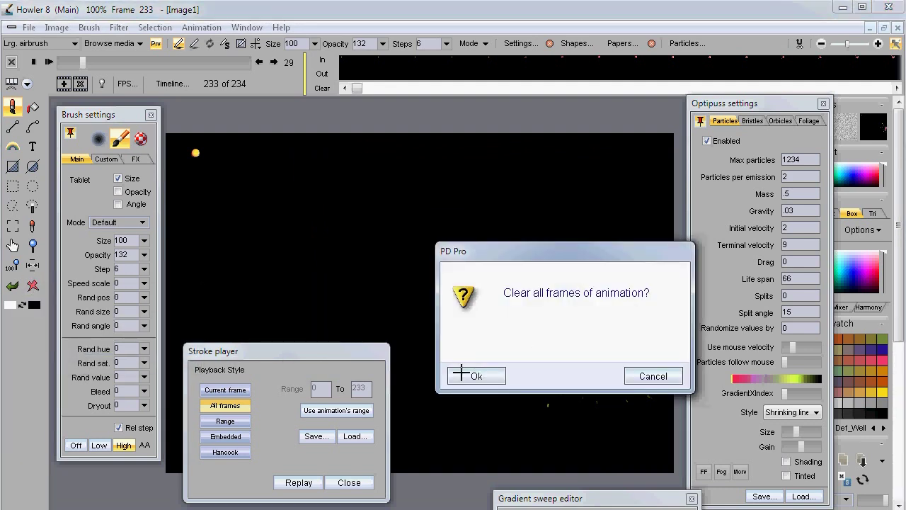
{"action": "left_click", "coordinate": [465, 372]}
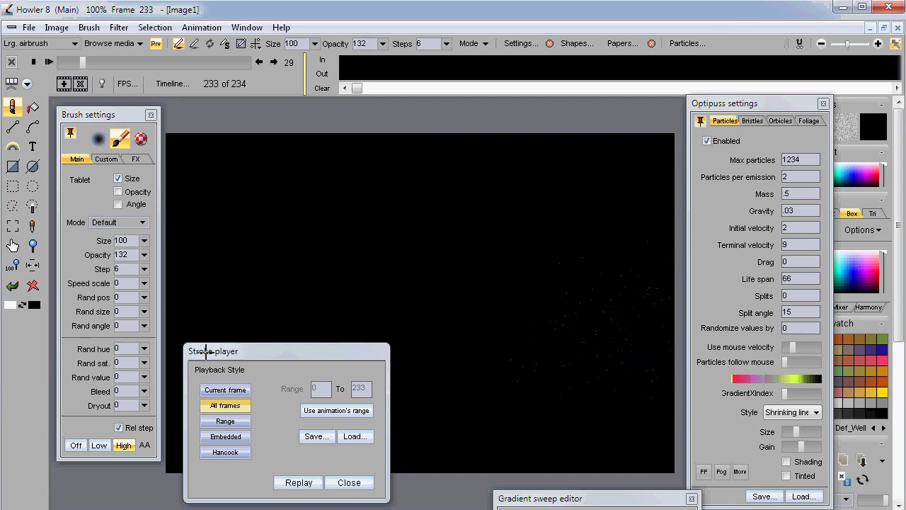
{"action": "left_click", "coordinate": [301, 479]}
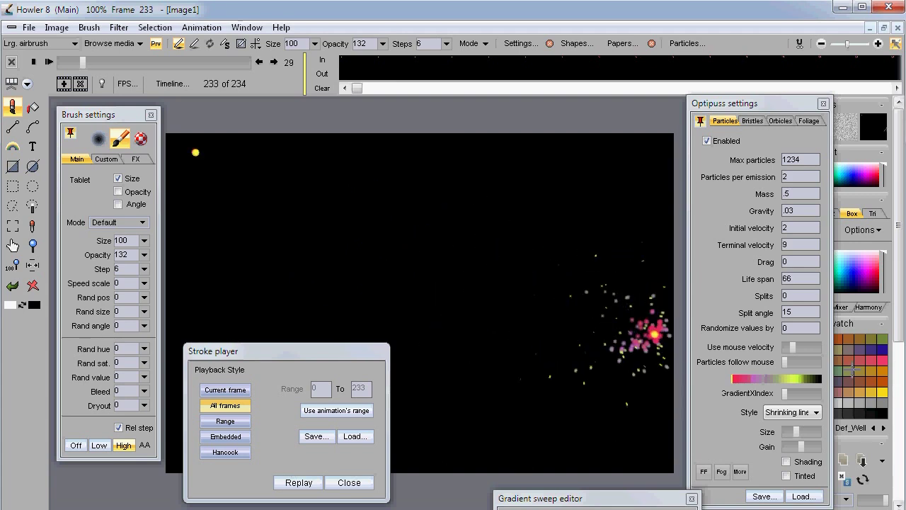
Step: Increase the particle size while keeping the Shrinking lines style, replay the stroke across all frames, and go to frame 66
{"action": "left_click", "coordinate": [807, 412]}
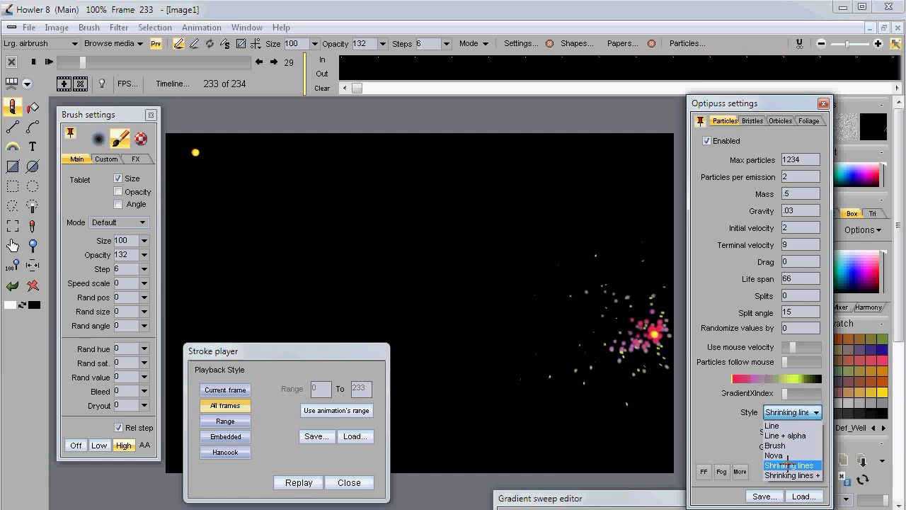
{"action": "left_click", "coordinate": [706, 417]}
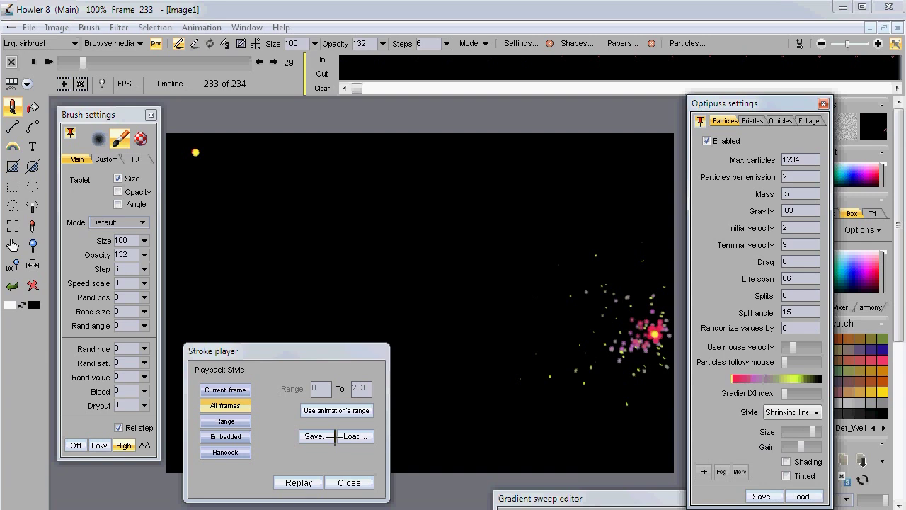
{"action": "left_click", "coordinate": [291, 482]}
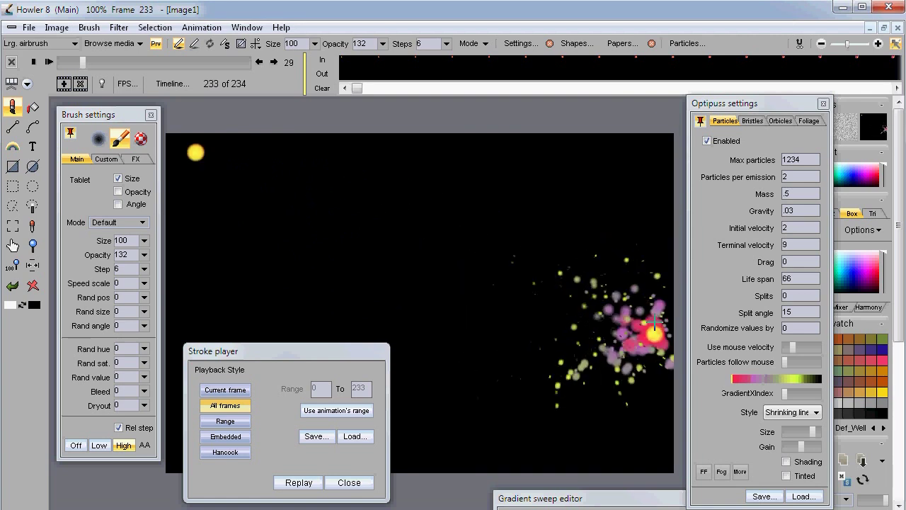
{"action": "left_click_drag", "start_coordinate": [101, 67], "coordinate": [80, 78]}
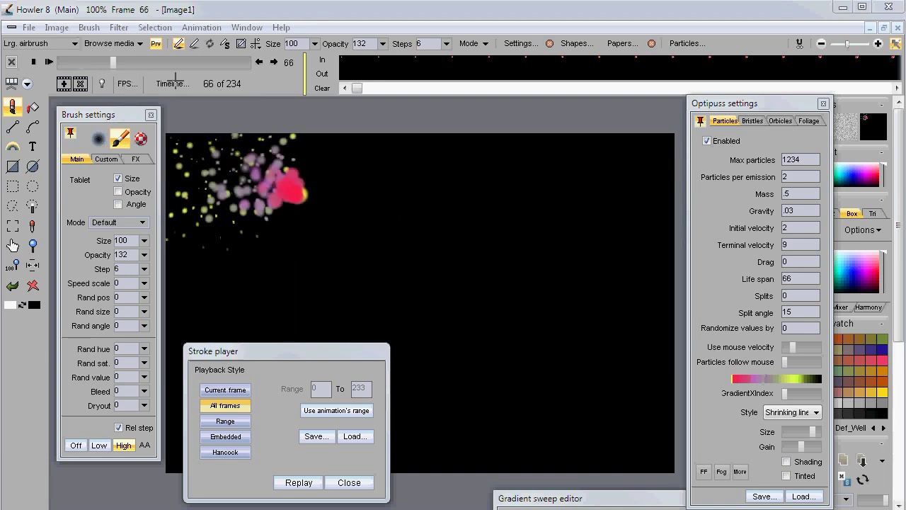
Step: Apply a Gaussian blur of 20 with dissolve 105 to all frames using the Timeline editor
{"action": "left_click", "coordinate": [157, 83]}
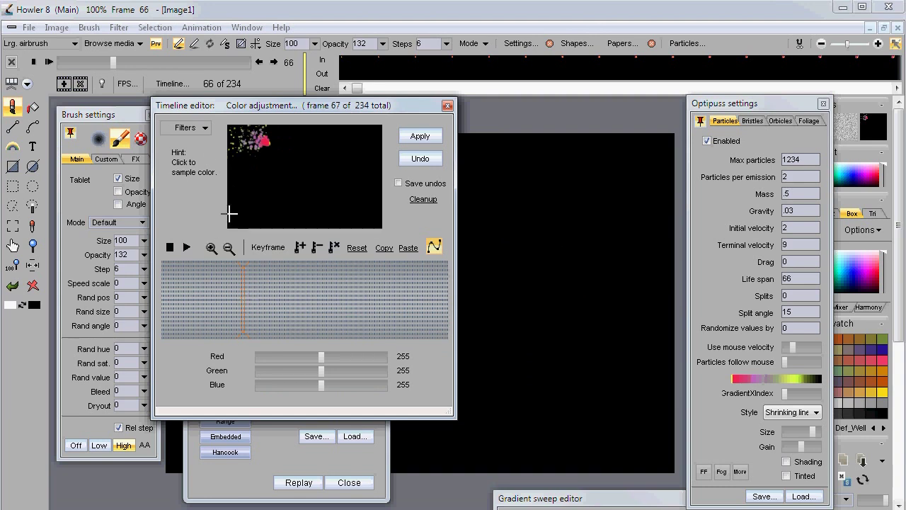
{"action": "left_click", "coordinate": [196, 129]}
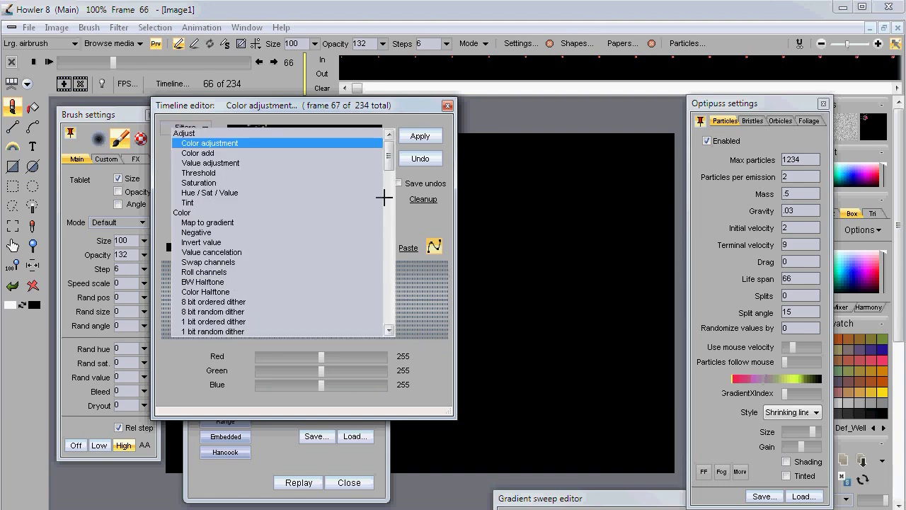
{"action": "left_click_drag", "start_coordinate": [388, 160], "coordinate": [384, 185]}
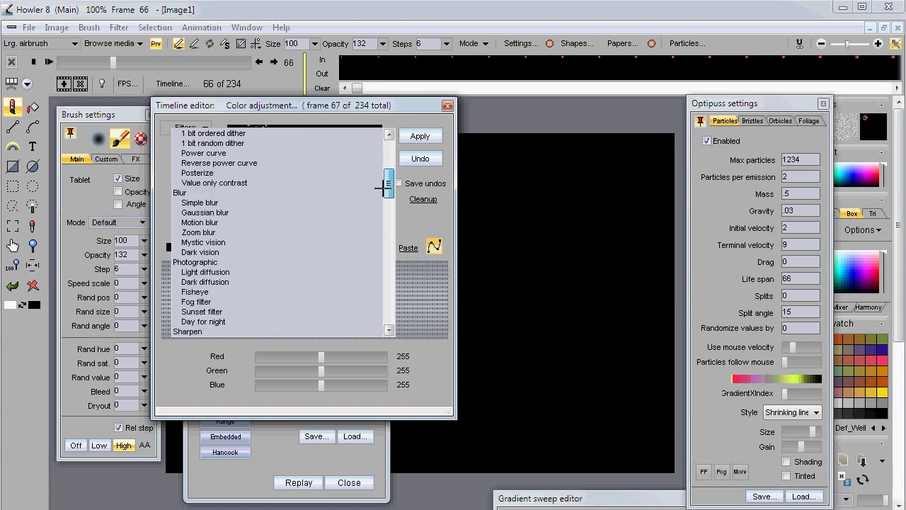
{"action": "left_click", "coordinate": [203, 212]}
{"action": "left_click_drag", "start_coordinate": [286, 356], "coordinate": [270, 370]}
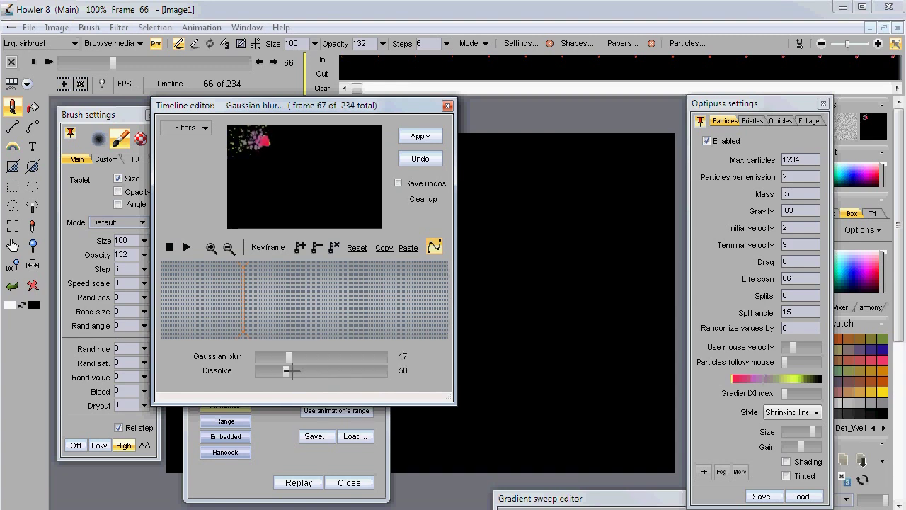
{"action": "mouse_move", "coordinate": [290, 369]}
{"action": "left_mouse_down"}
{"action": "mouse_move", "coordinate": [322, 370]}
{"action": "mouse_move", "coordinate": [296, 356]}
{"action": "left_mouse_up"}
{"action": "left_click", "coordinate": [419, 135]}
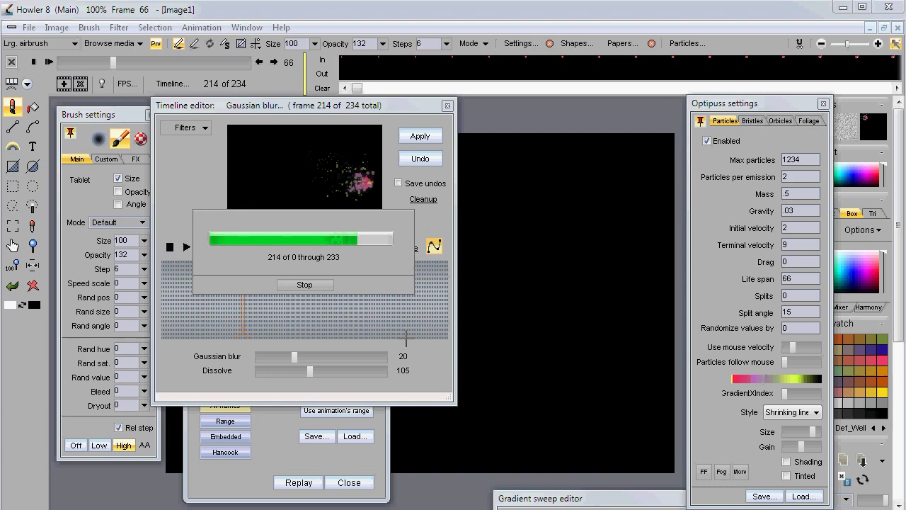
Step: Close the Timeline editor and play the blurred particle animation
{"action": "left_click", "coordinate": [448, 106]}
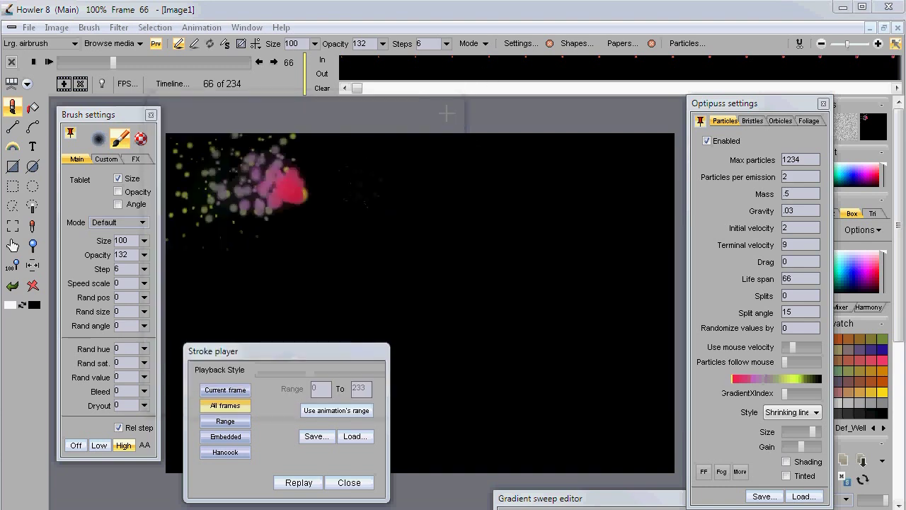
{"action": "left_click", "coordinate": [46, 61]}
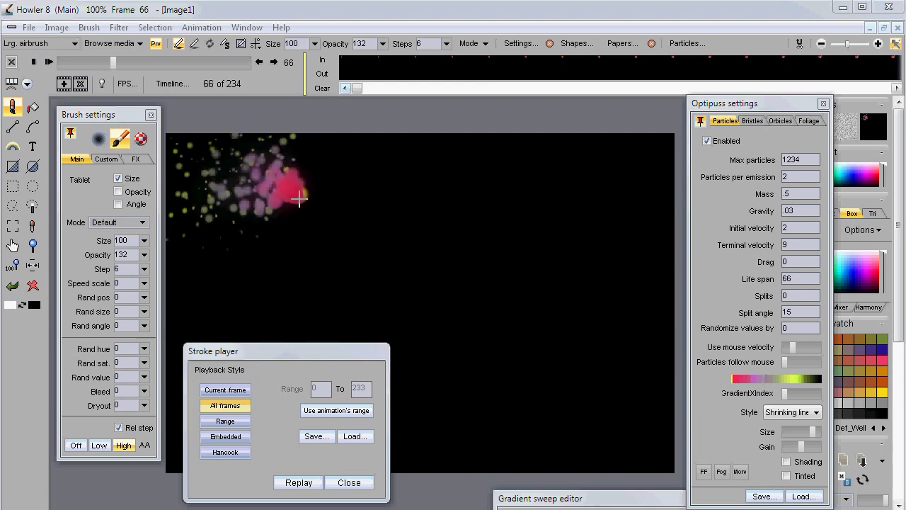
Step: Set the particles' initial velocity to 7 and replay the stroke across all frames
{"action": "double_click", "coordinate": [802, 227]}
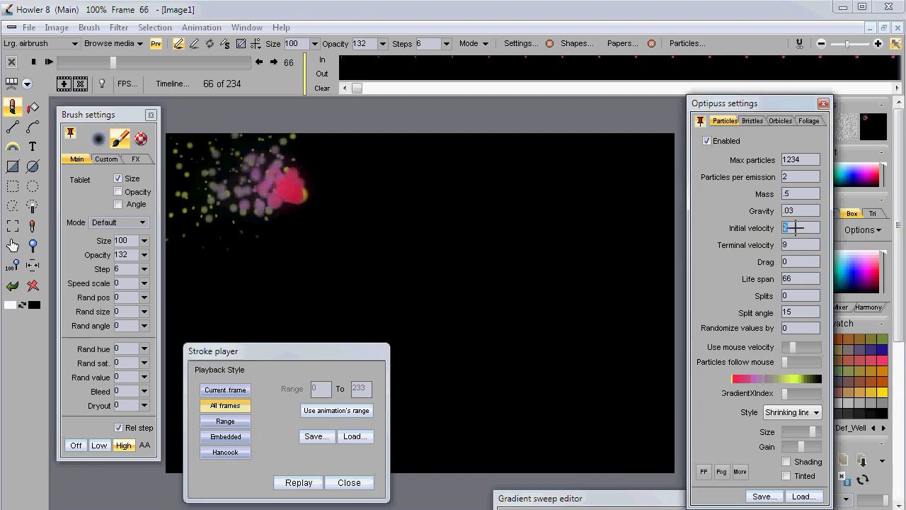
{"action": "type", "text": "7"}
{"action": "left_click", "coordinate": [287, 482]}
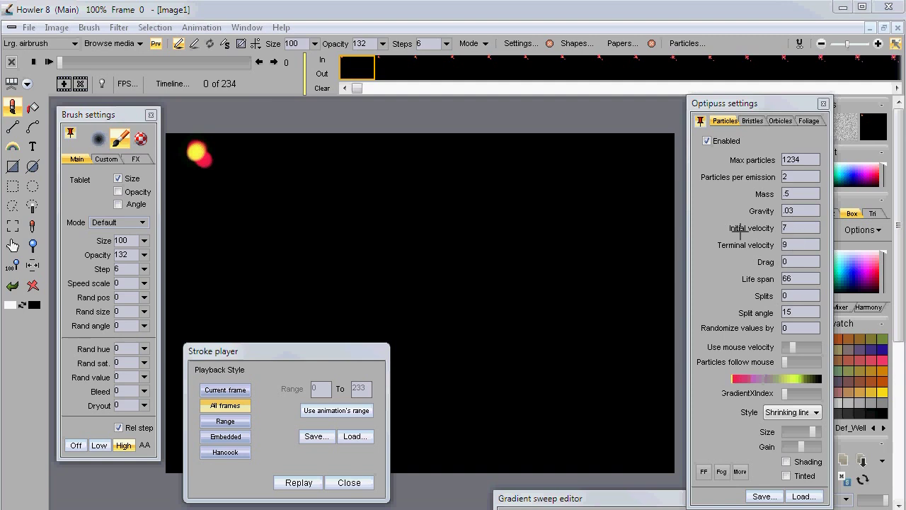
Step: Reduce the particle size, set initial velocity to 0.1, and replay the stroke on all frames with terminal velocity at 1 and at 0.1
{"action": "double_click", "coordinate": [798, 228]}
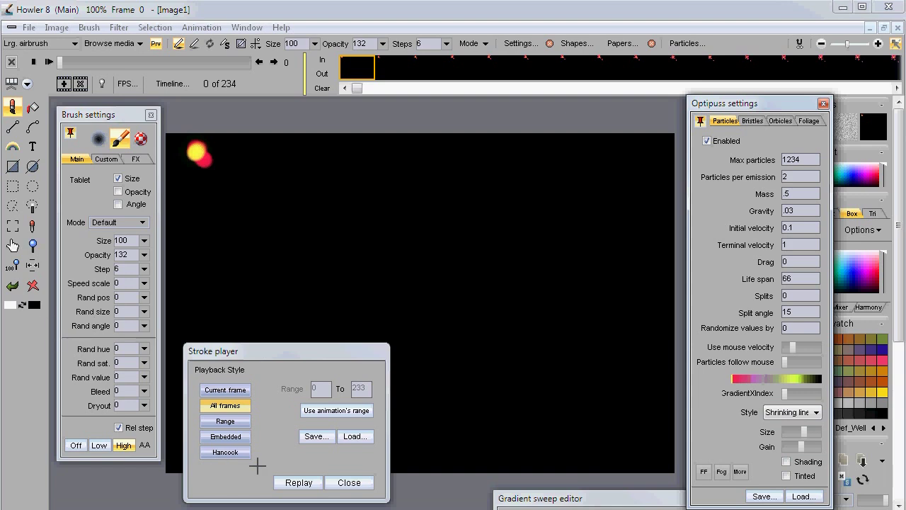
{"action": "left_click", "coordinate": [294, 482]}
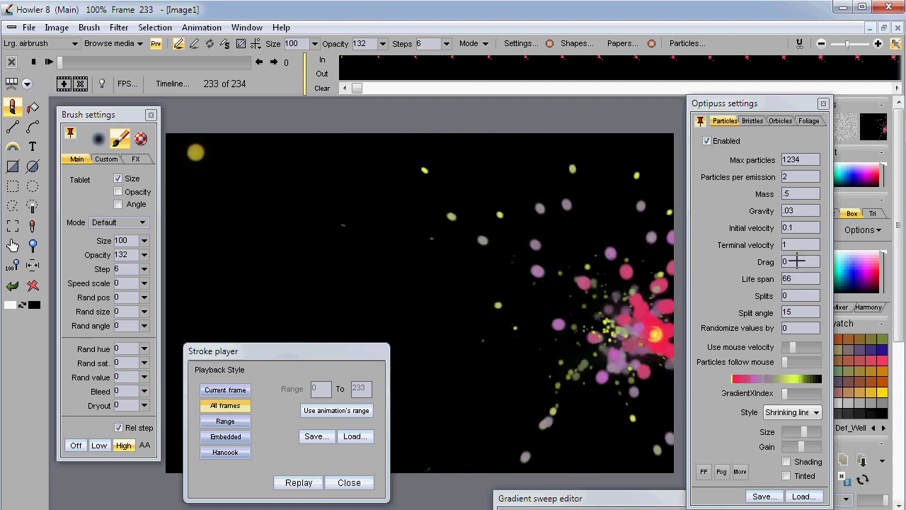
{"action": "left_click", "coordinate": [799, 241]}
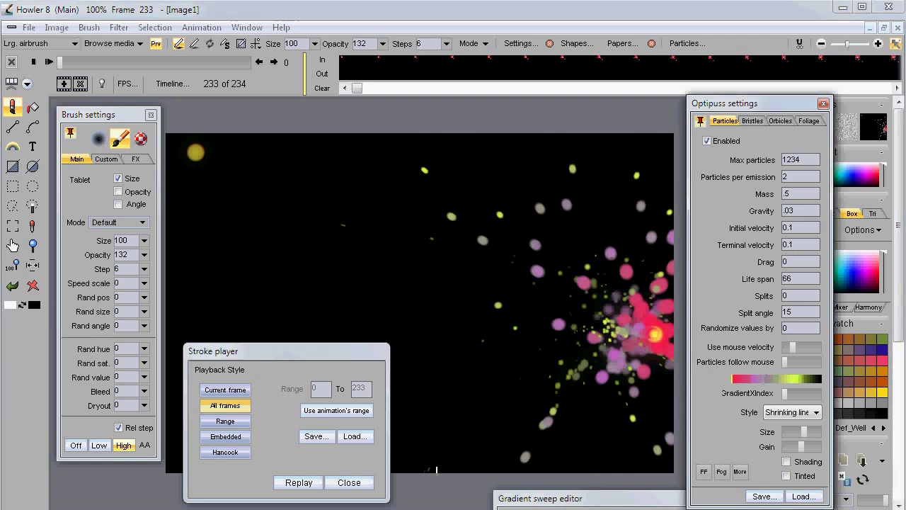
{"action": "left_click", "coordinate": [299, 483]}
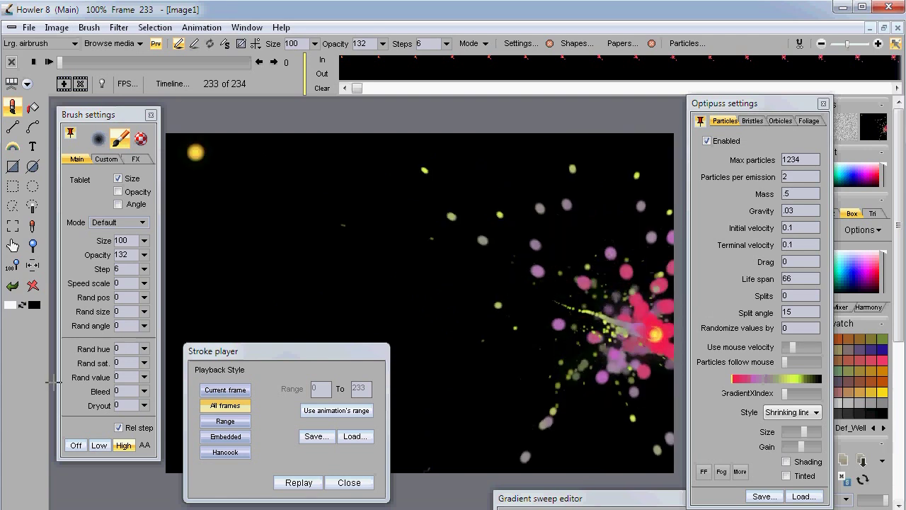
Step: Clear all frames of the animation and replay the slow-particle stroke across them
{"action": "left_click", "coordinate": [33, 286]}
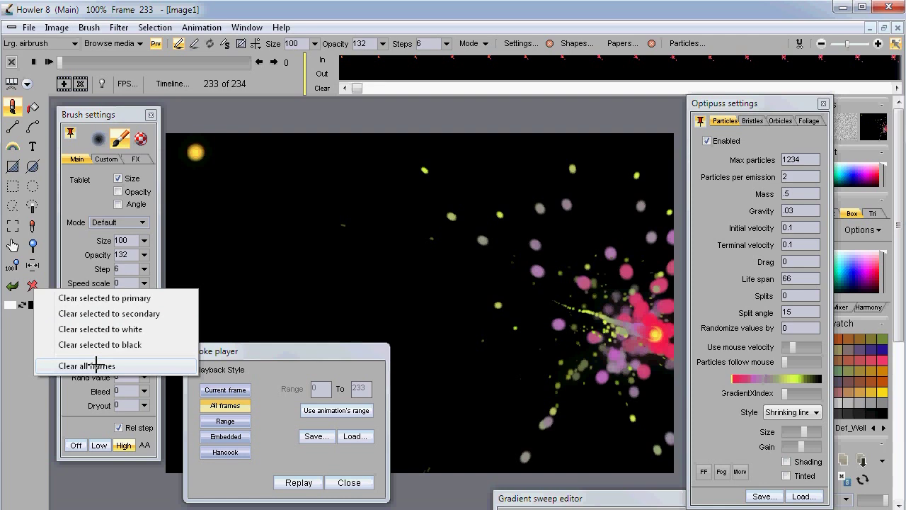
{"action": "left_click", "coordinate": [95, 366]}
{"action": "left_click", "coordinate": [482, 371]}
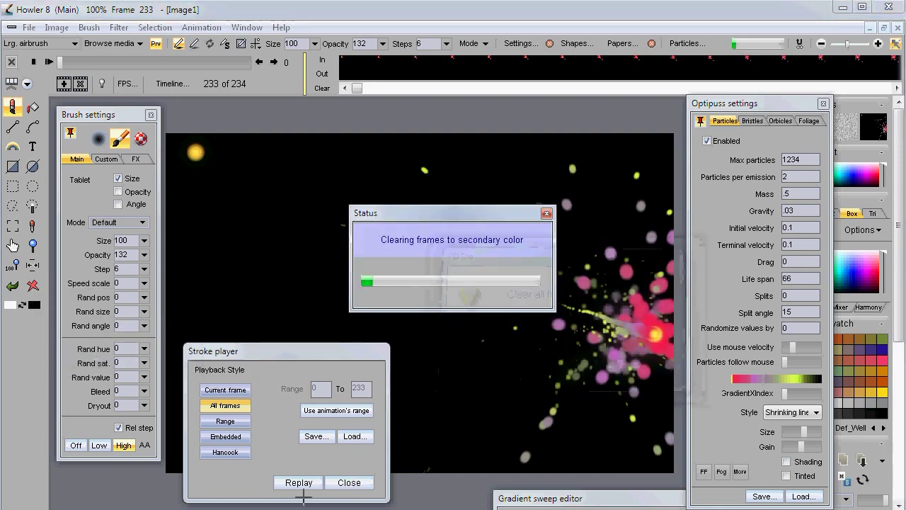
{"action": "left_click", "coordinate": [298, 482]}
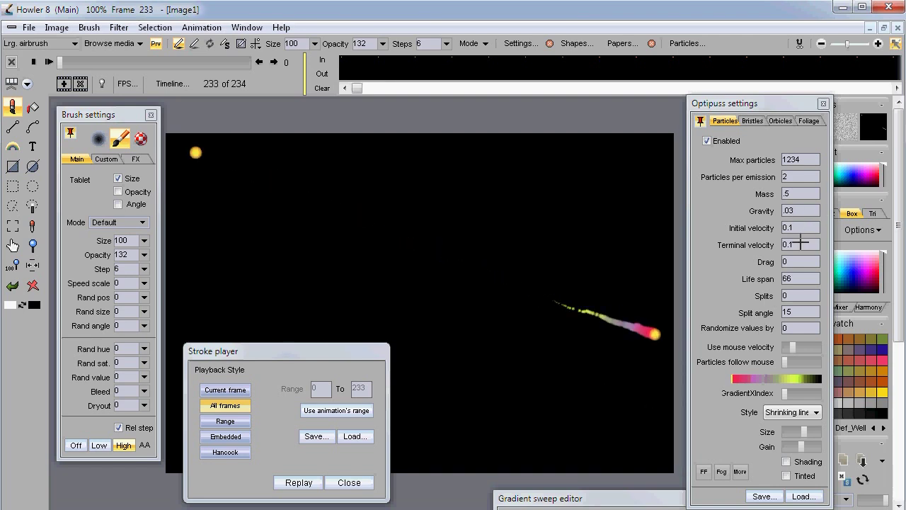
Step: Set the particles' terminal velocity to 0.5 and replay the stroke across all frames
{"action": "left_click", "coordinate": [800, 244]}
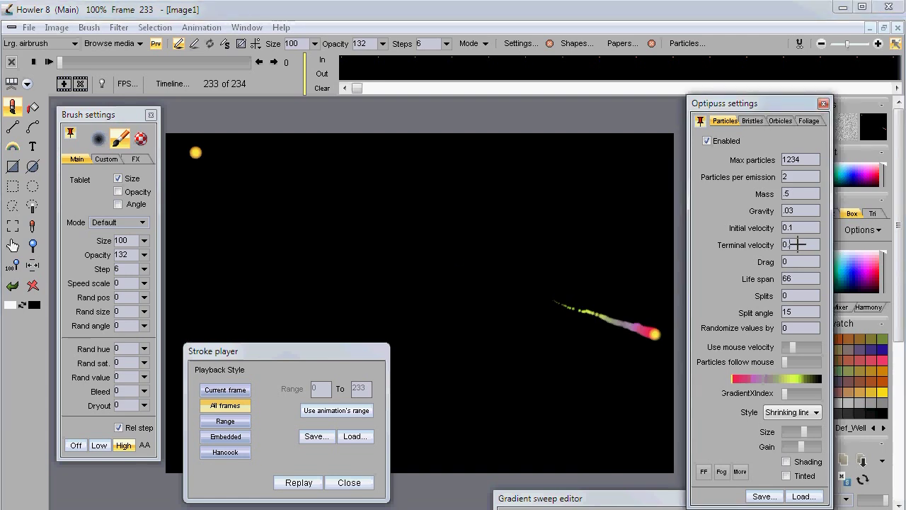
{"action": "left_click", "coordinate": [291, 482]}
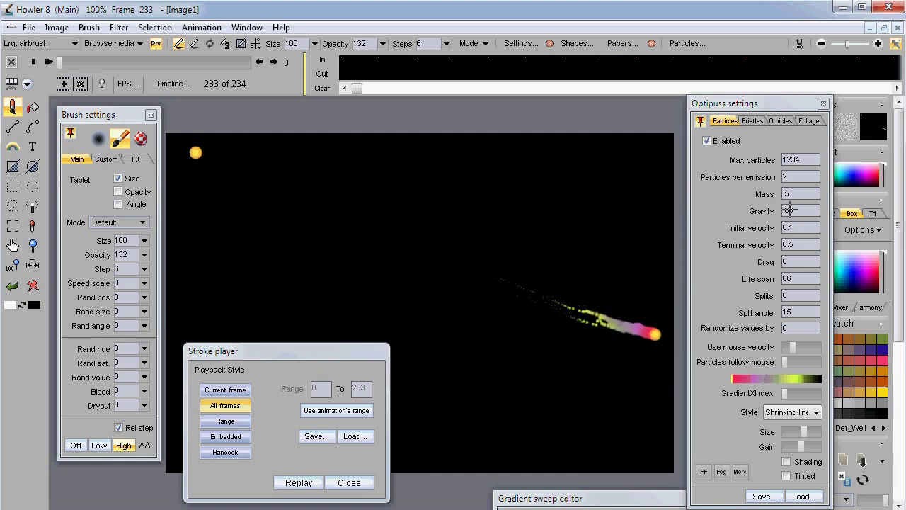
Step: Set gravity to 0, initial velocity to 0.2 and terminal velocity to 0.8, and replay the stroke across all frames
{"action": "scroll", "coordinate": [800, 210], "scroll_direction": "up", "scroll_amount": 2}
{"action": "left_click", "coordinate": [807, 208]}
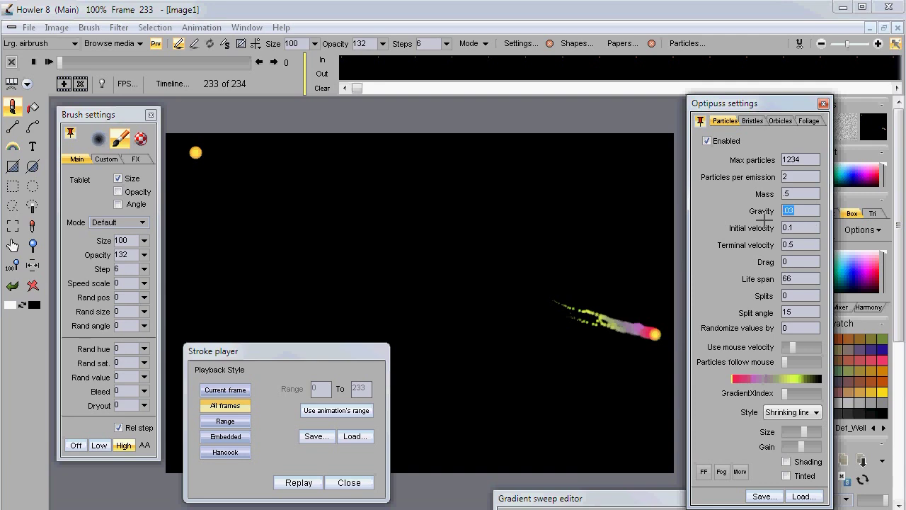
{"action": "type", "text": "0"}
{"action": "left_click", "coordinate": [805, 228]}
{"action": "type", "text": "0.2"}
{"action": "left_click", "coordinate": [782, 254]}
{"action": "type", "text": "0.8"}
{"action": "left_click", "coordinate": [307, 482]}
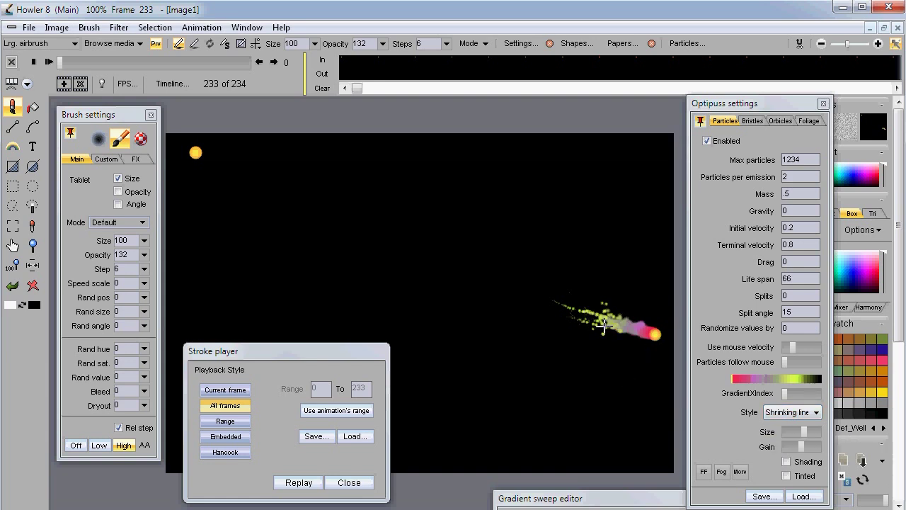
Step: Replay the stroke across all frames in the Nova style with a slightly larger particle size, and go to frame 134
{"action": "left_click", "coordinate": [788, 410]}
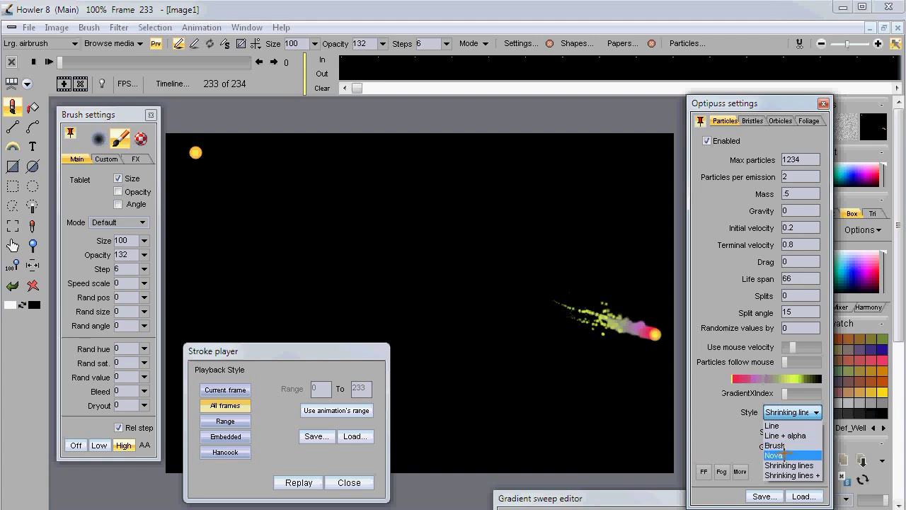
{"action": "left_click", "coordinate": [777, 456]}
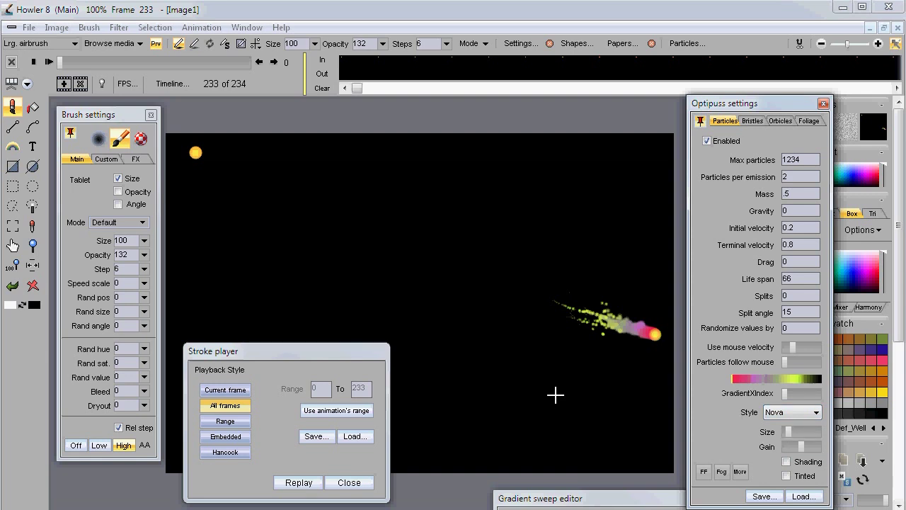
{"action": "left_click", "coordinate": [293, 481]}
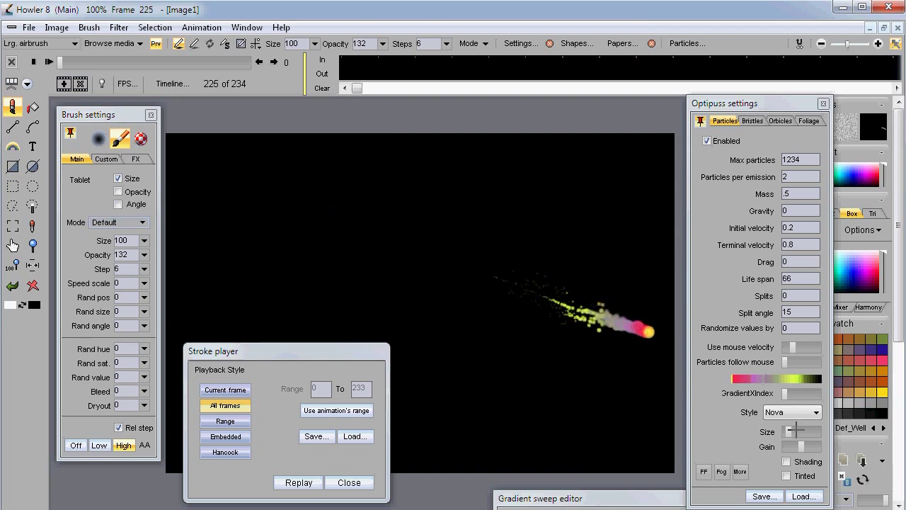
{"action": "left_click_drag", "start_coordinate": [790, 431], "coordinate": [794, 431]}
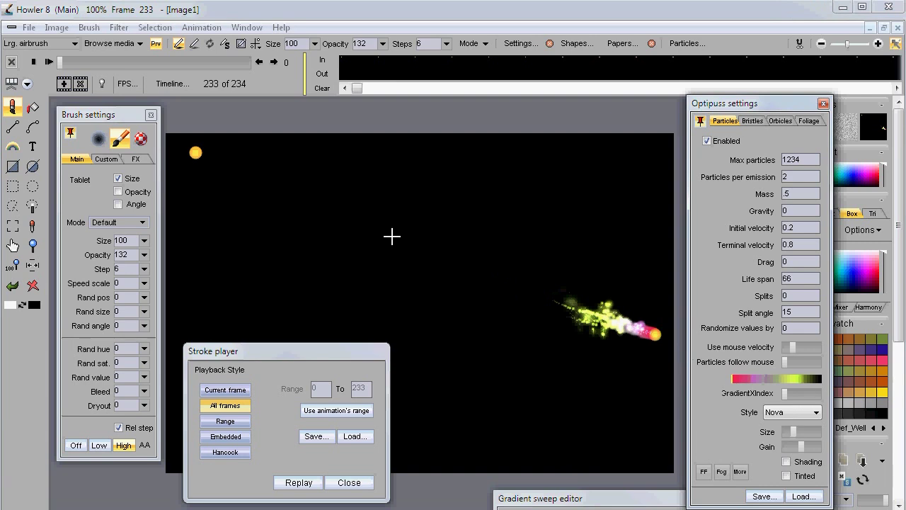
{"action": "mouse_move", "coordinate": [67, 69]}
{"action": "left_mouse_down"}
{"action": "mouse_move", "coordinate": [179, 65]}
{"action": "mouse_move", "coordinate": [109, 64]}
{"action": "mouse_move", "coordinate": [168, 65]}
{"action": "left_mouse_up"}
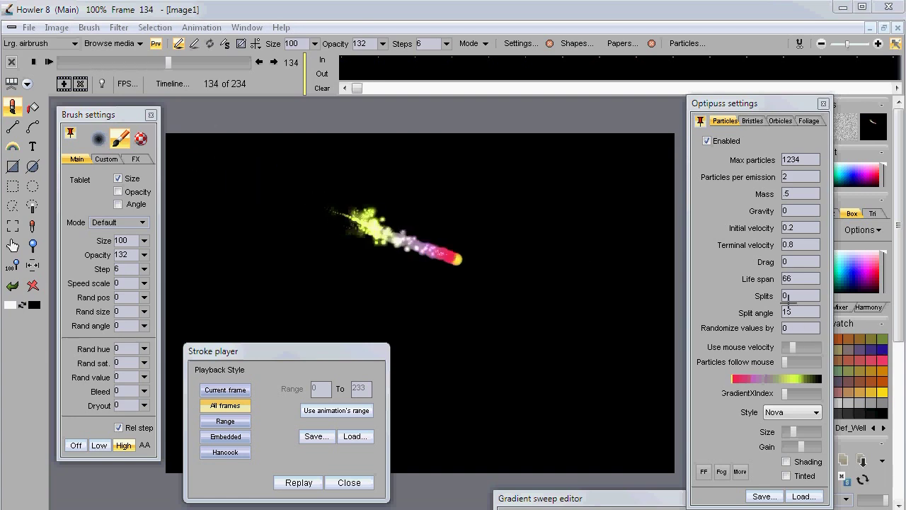
Step: Set the life span to 123 and terminal velocity to 0.4, replay the stroke across all frames, and play the animation
{"action": "double_click", "coordinate": [798, 278]}
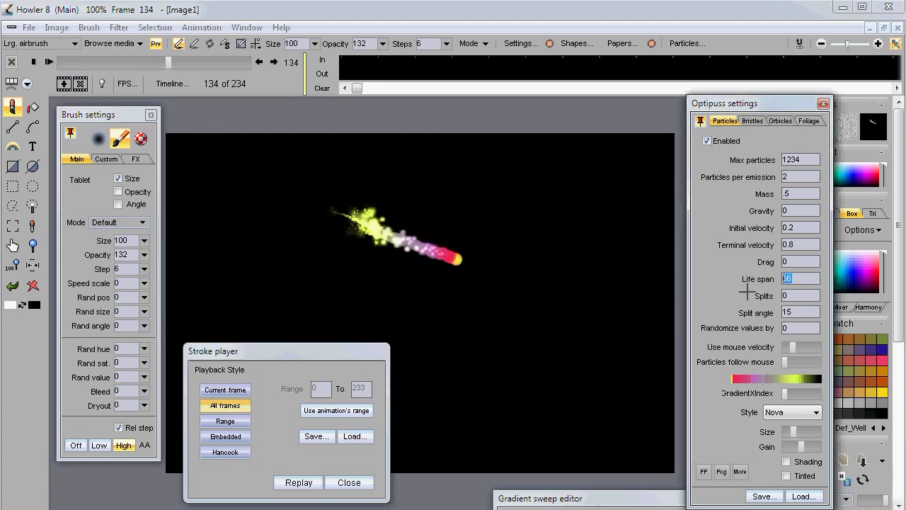
{"action": "type", "text": "123"}
{"action": "left_click", "coordinate": [316, 482]}
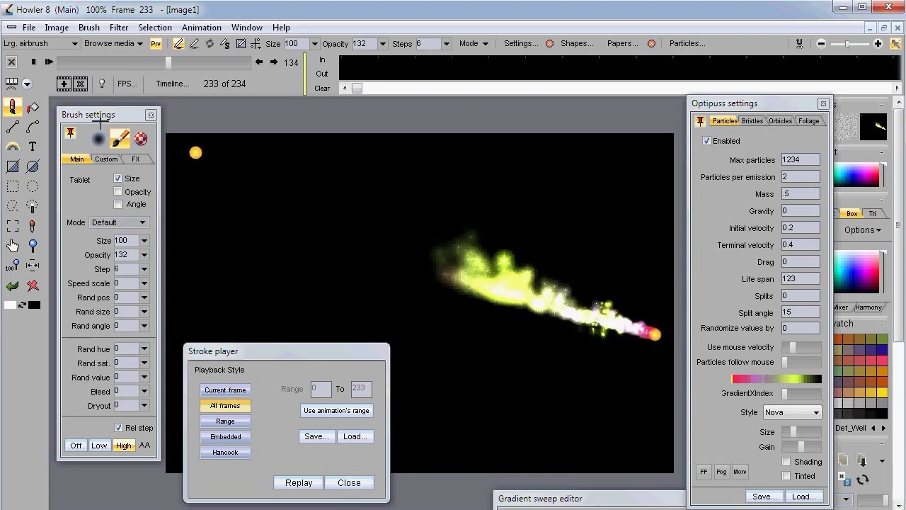
{"action": "left_click", "coordinate": [47, 62]}
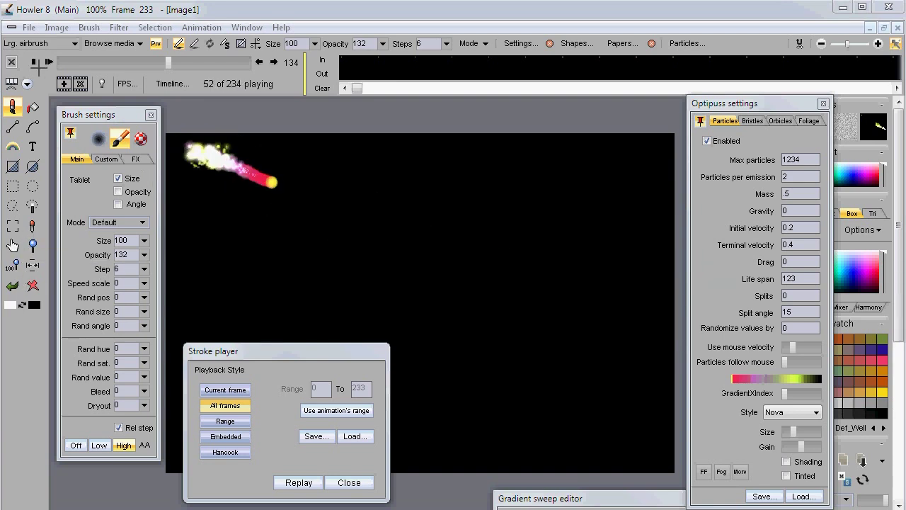
{"action": "left_click", "coordinate": [33, 61]}
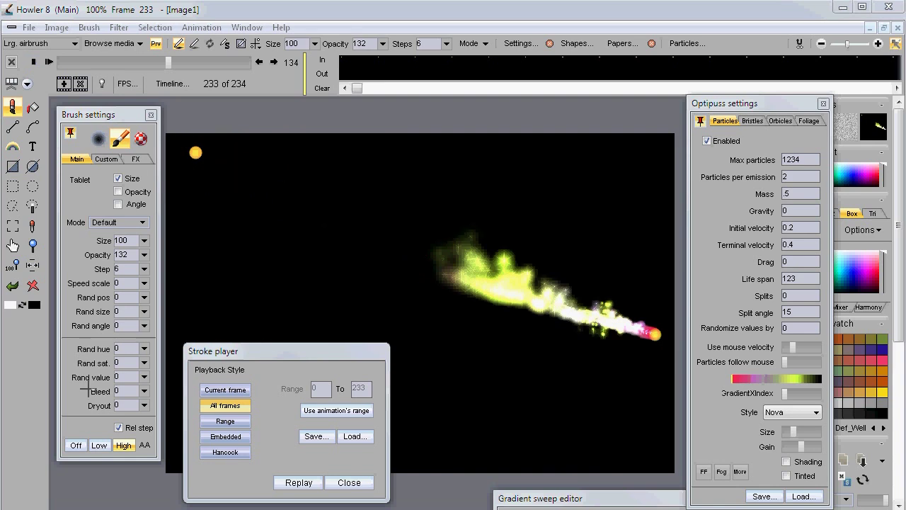
Step: Clear all frames of the animation and change the particle style to Brush
{"action": "left_click", "coordinate": [33, 286]}
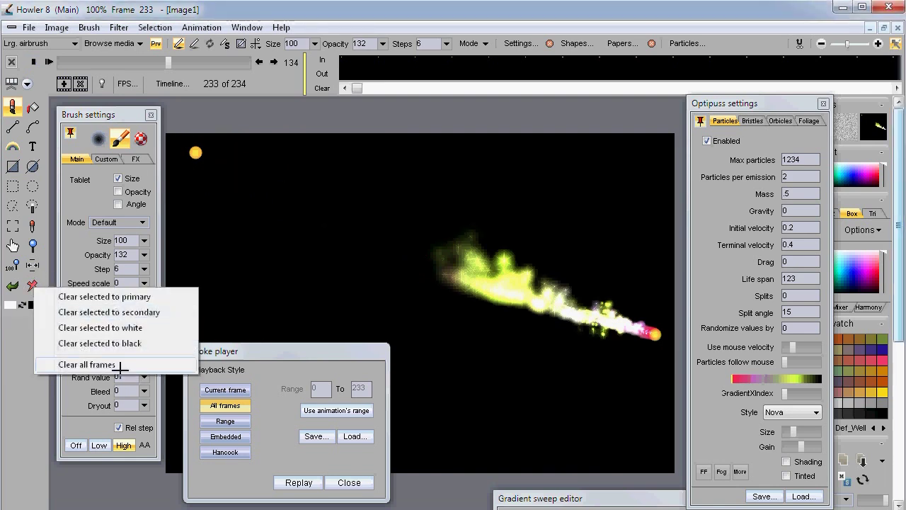
{"action": "left_click", "coordinate": [121, 364]}
{"action": "left_click", "coordinate": [479, 378]}
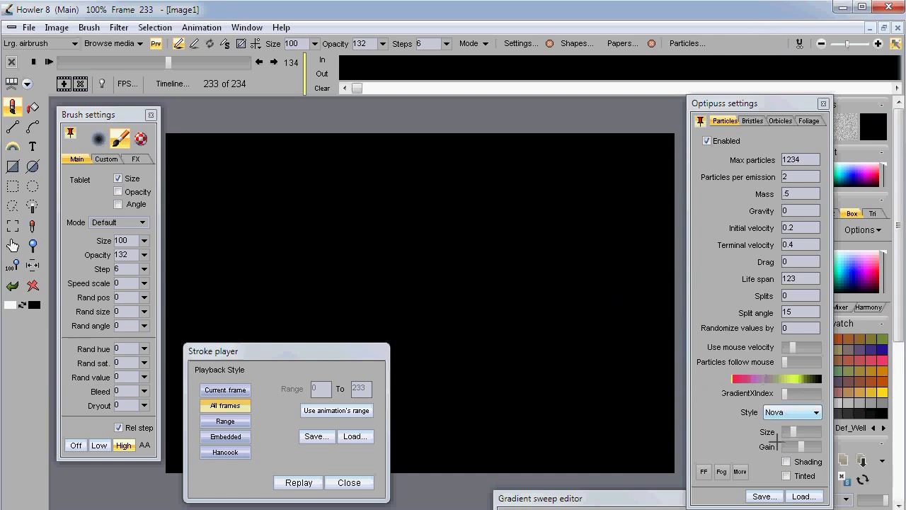
{"action": "left_click", "coordinate": [801, 412]}
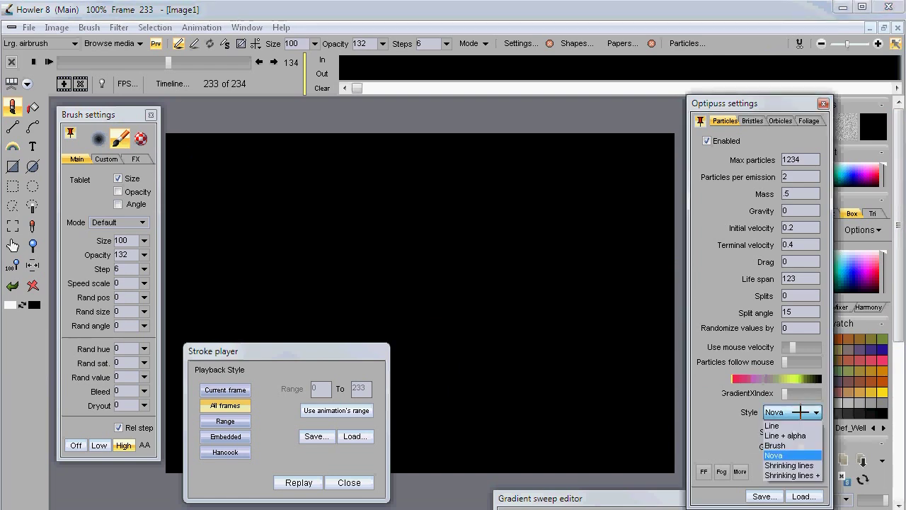
{"action": "left_click", "coordinate": [779, 445]}
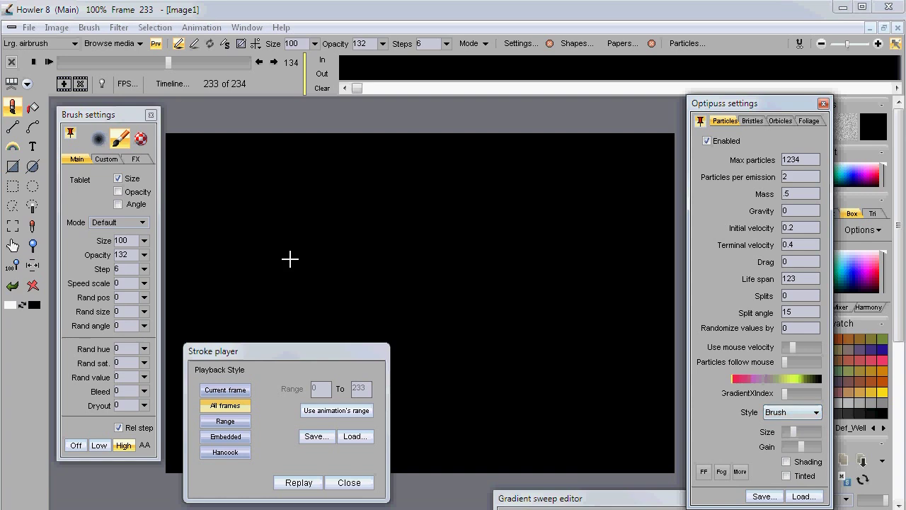
Step: Select the Large airbrush preset, set its brush size to 47, and enable particles for it
{"action": "left_click", "coordinate": [42, 43]}
{"action": "mouse_move", "coordinate": [84, 70]}
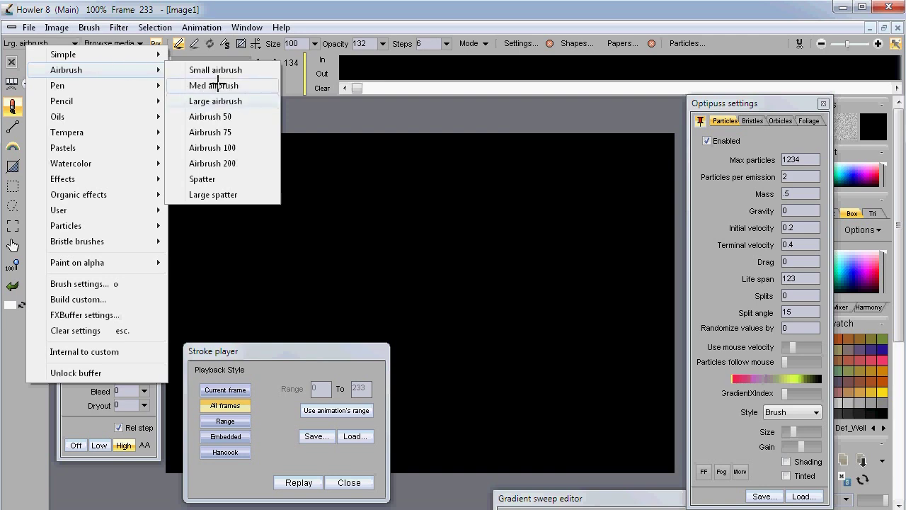
{"action": "left_click", "coordinate": [245, 97]}
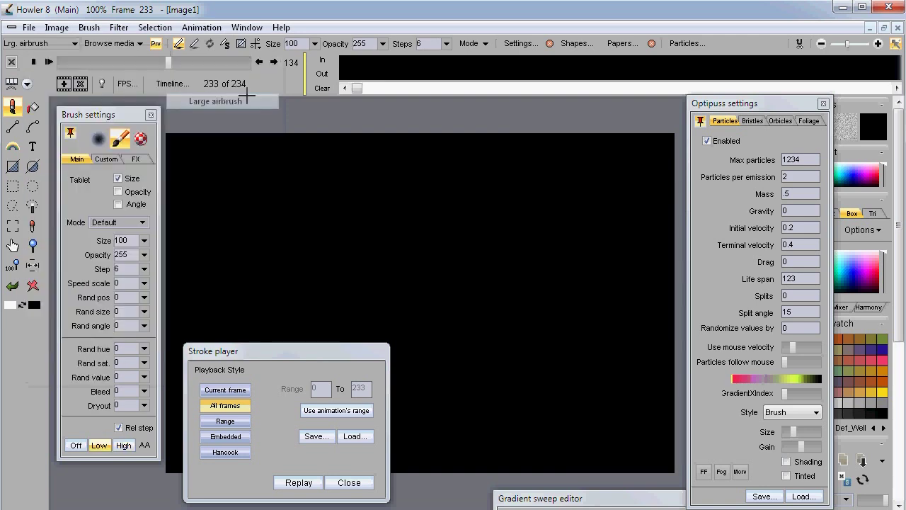
{"action": "left_click", "coordinate": [313, 43]}
{"action": "mouse_move", "coordinate": [302, 61]}
{"action": "left_mouse_down"}
{"action": "mouse_move", "coordinate": [258, 60]}
{"action": "mouse_move", "coordinate": [287, 61]}
{"action": "mouse_move", "coordinate": [266, 61]}
{"action": "mouse_move", "coordinate": [276, 61]}
{"action": "left_mouse_up"}
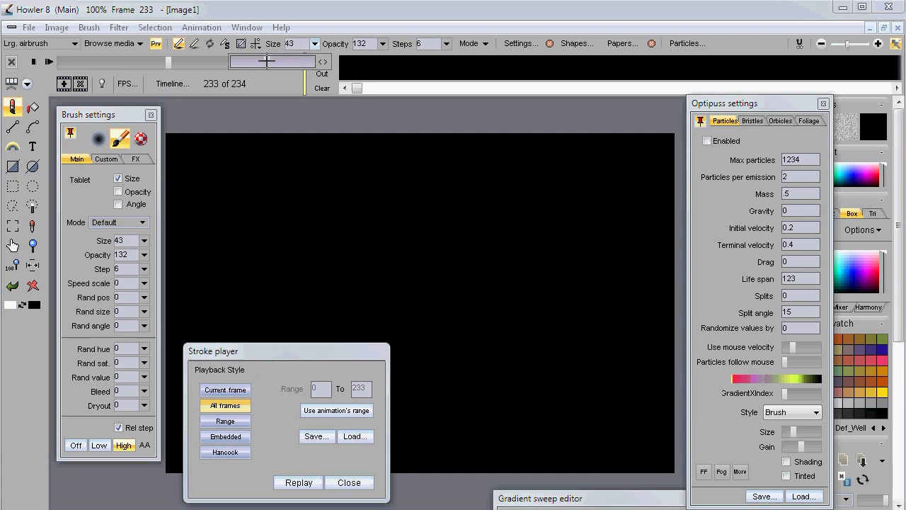
{"action": "left_click", "coordinate": [714, 142]}
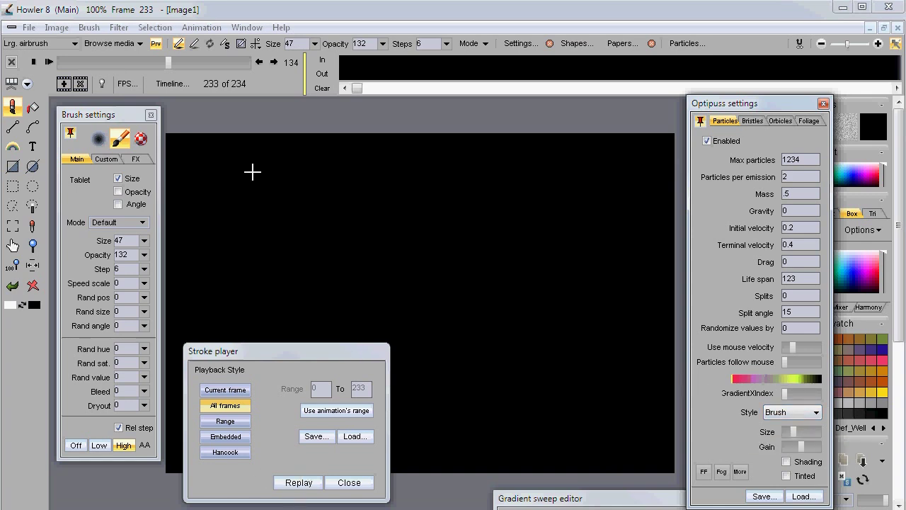
Step: Set the brush opacity to 49 and check the available brush modes without changing the mode
{"action": "left_click", "coordinate": [383, 44]}
{"action": "left_click_drag", "start_coordinate": [372, 62], "coordinate": [315, 63]}
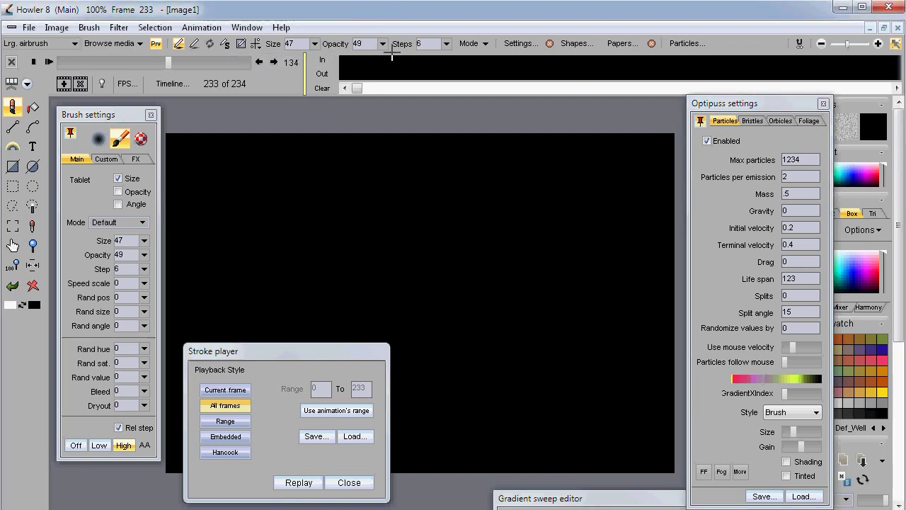
{"action": "left_click", "coordinate": [473, 44]}
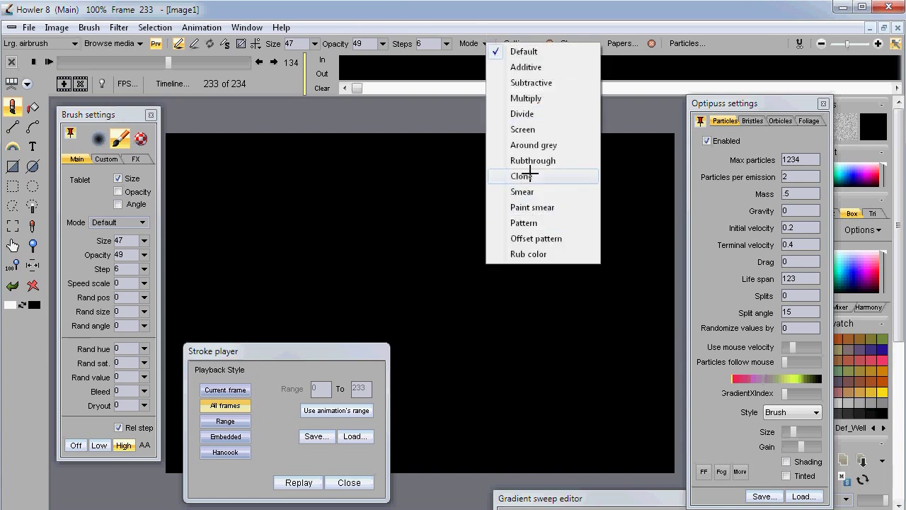
{"action": "left_click", "coordinate": [469, 5]}
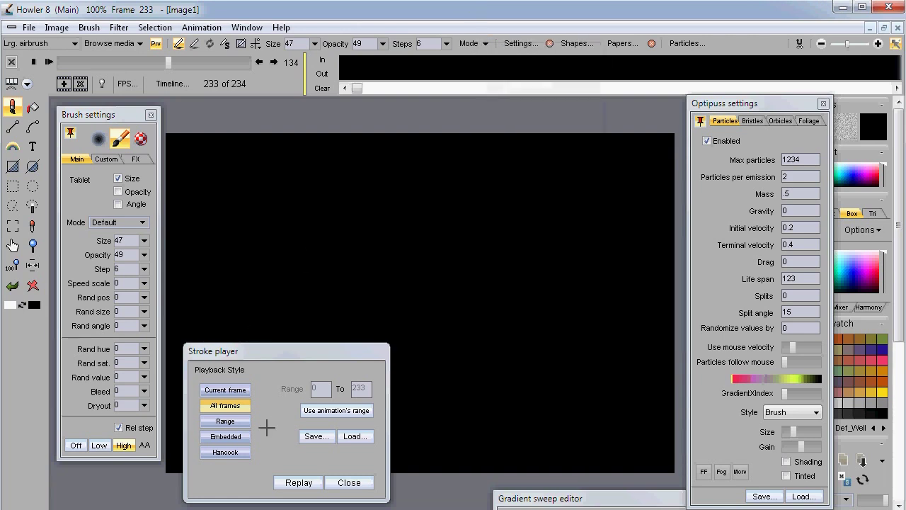
Step: Replay the stored stroke across all frames with the airbrush particles and scrub the animation back to frame 8
{"action": "left_click", "coordinate": [299, 482]}
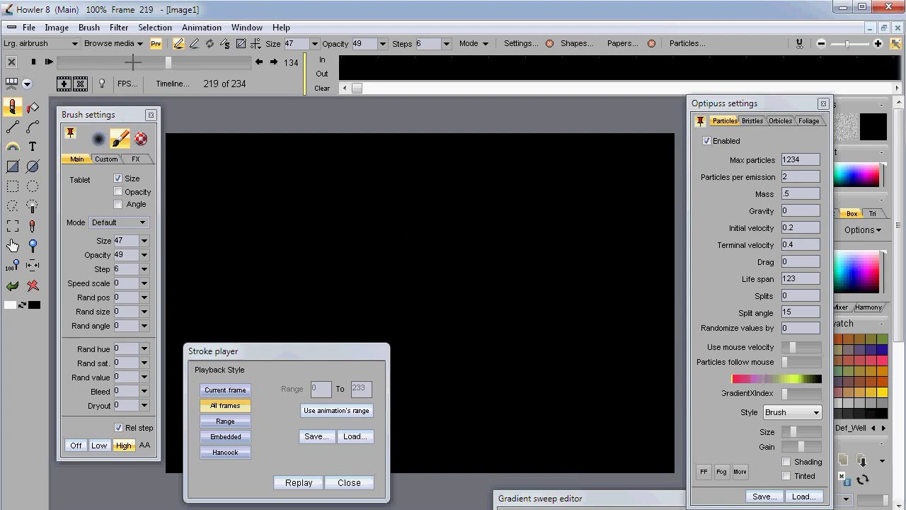
{"action": "left_click_drag", "start_coordinate": [111, 61], "coordinate": [64, 62]}
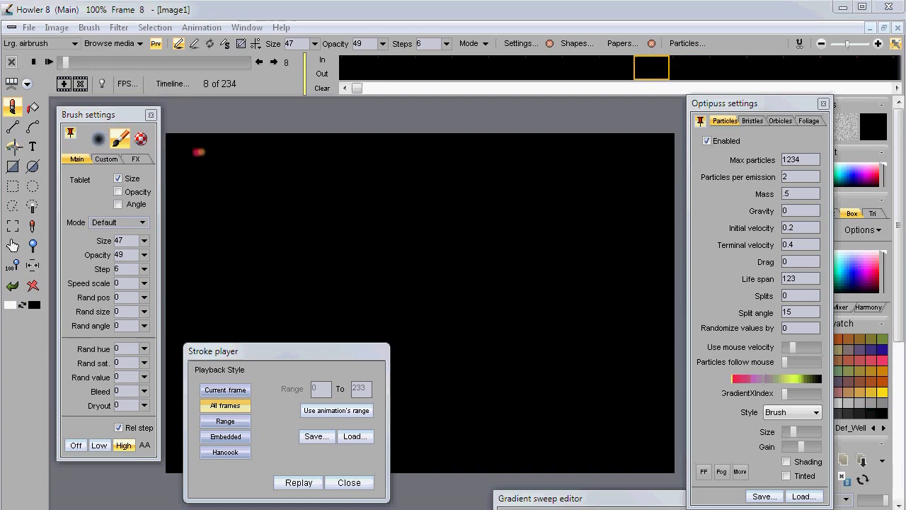
{"action": "right_click", "coordinate": [14, 148]}
{"action": "mouse_move", "coordinate": [86, 189]}
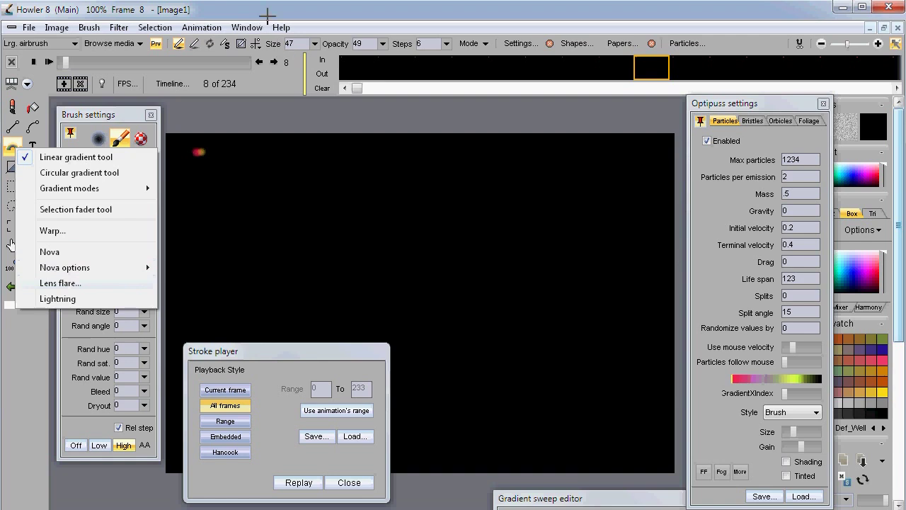
{"action": "left_click", "coordinate": [268, 14]}
Step: Open the timeline editor for the animation and choose the animated Lens flare filter
{"action": "left_click", "coordinate": [169, 83]}
{"action": "mouse_move", "coordinate": [236, 106]}
{"action": "left_mouse_down"}
{"action": "mouse_move", "coordinate": [113, 122]}
{"action": "mouse_move", "coordinate": [111, 168]}
{"action": "mouse_move", "coordinate": [611, 281]}
{"action": "mouse_move", "coordinate": [691, 192]}
{"action": "mouse_move", "coordinate": [664, 186]}
{"action": "left_mouse_up"}
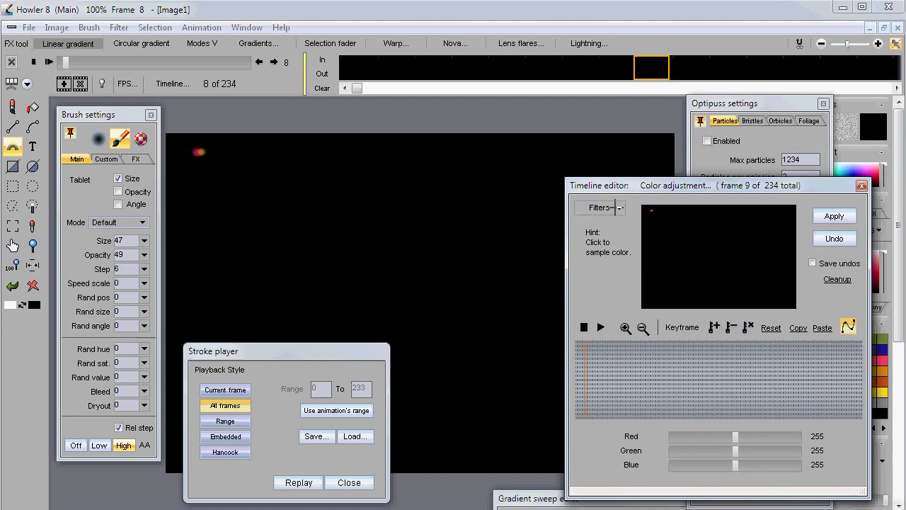
{"action": "left_click", "coordinate": [616, 207]}
{"action": "left_click_drag", "start_coordinate": [803, 237], "coordinate": [795, 402]}
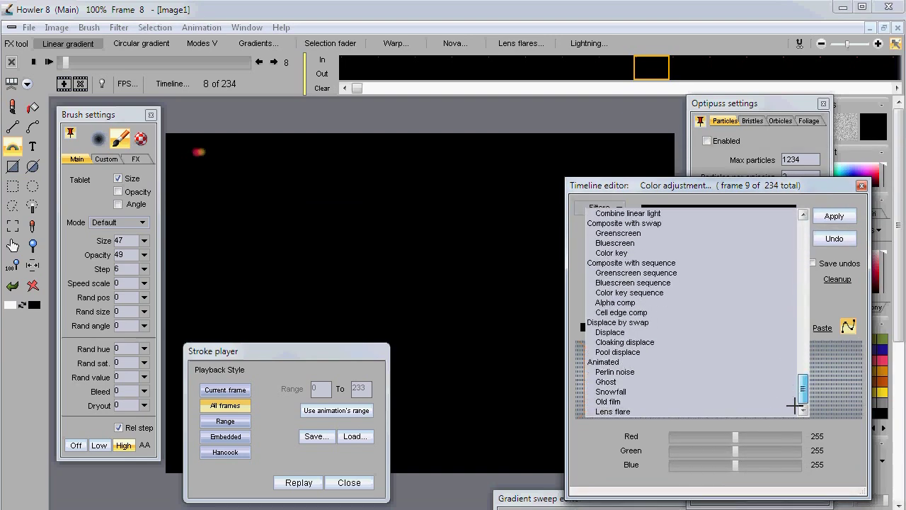
{"action": "left_click", "coordinate": [613, 411]}
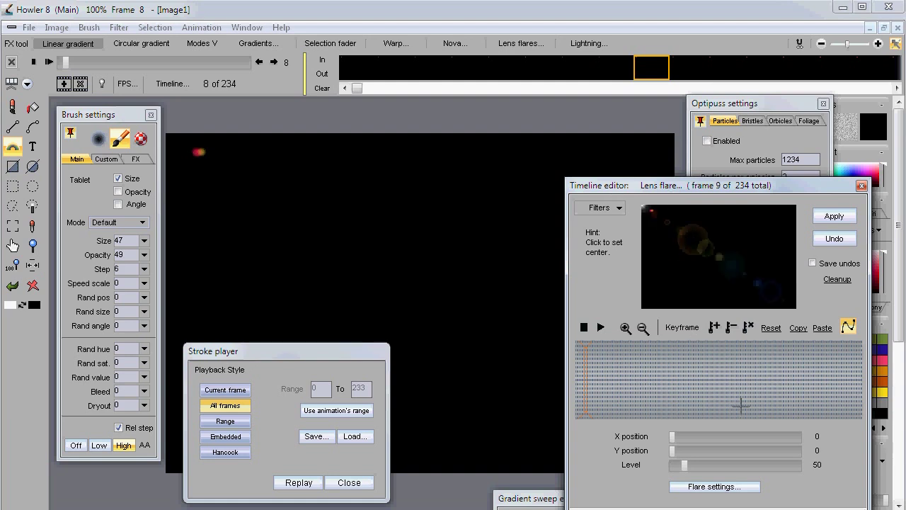
Step: Try several lens flare presets and choose the dim green one with the small orange spot
{"action": "left_click", "coordinate": [714, 485]}
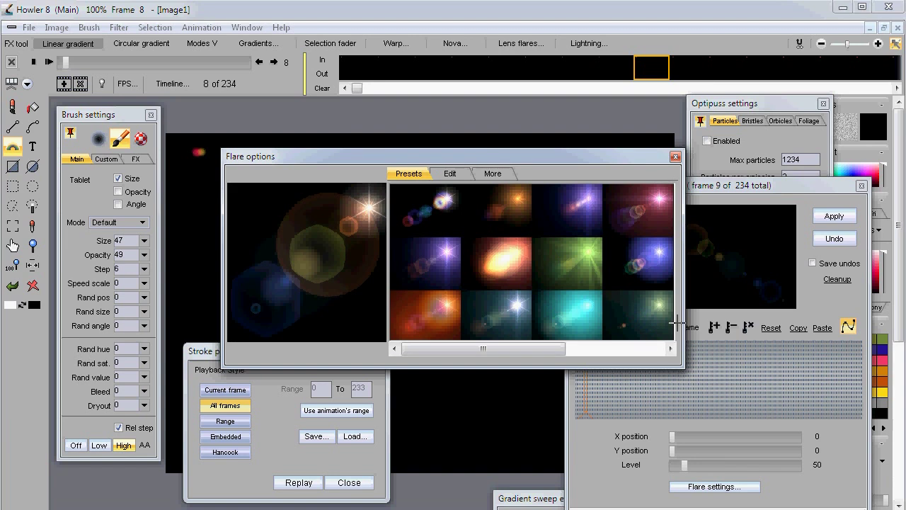
{"action": "left_click", "coordinate": [659, 306]}
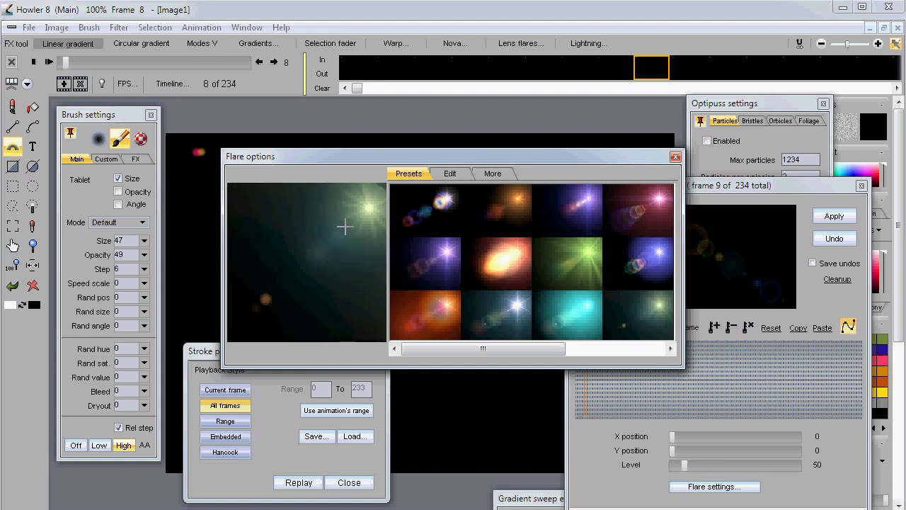
{"action": "left_click_drag", "start_coordinate": [536, 347], "coordinate": [586, 348]}
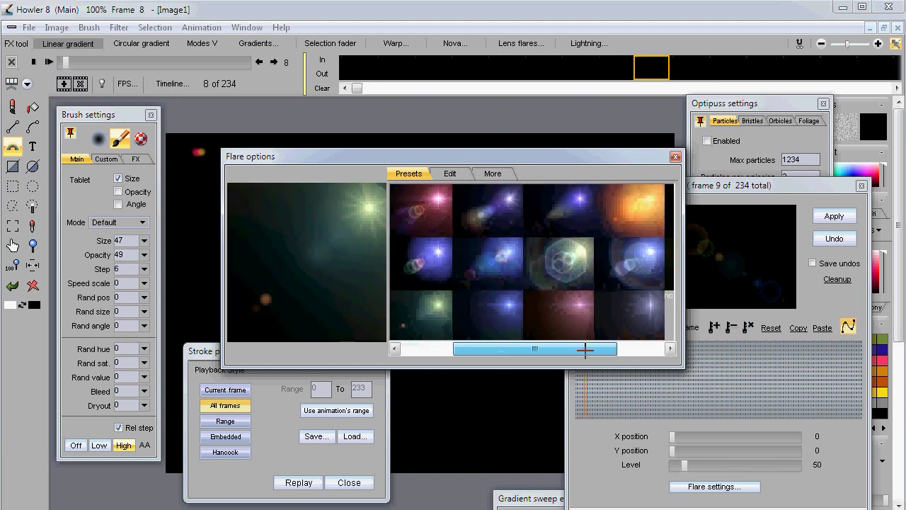
{"action": "left_click", "coordinate": [639, 310]}
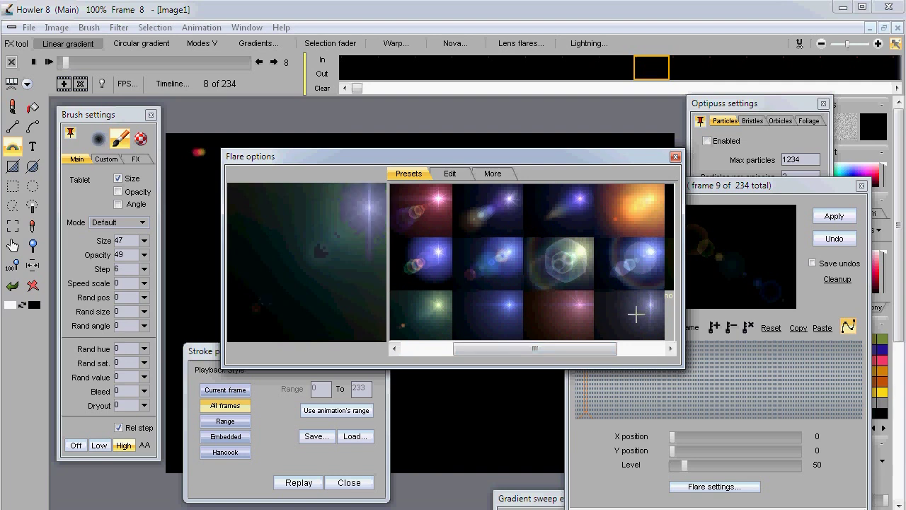
{"action": "left_click", "coordinate": [643, 207]}
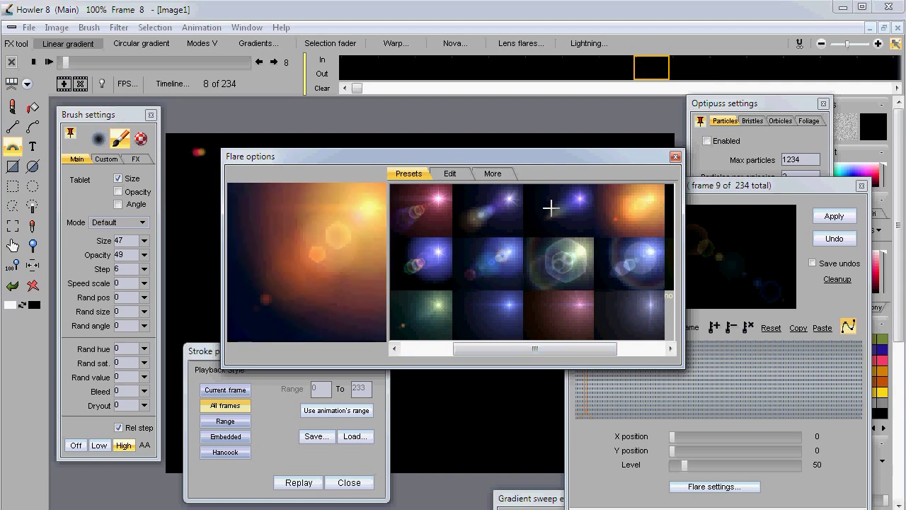
{"action": "left_click", "coordinate": [483, 202]}
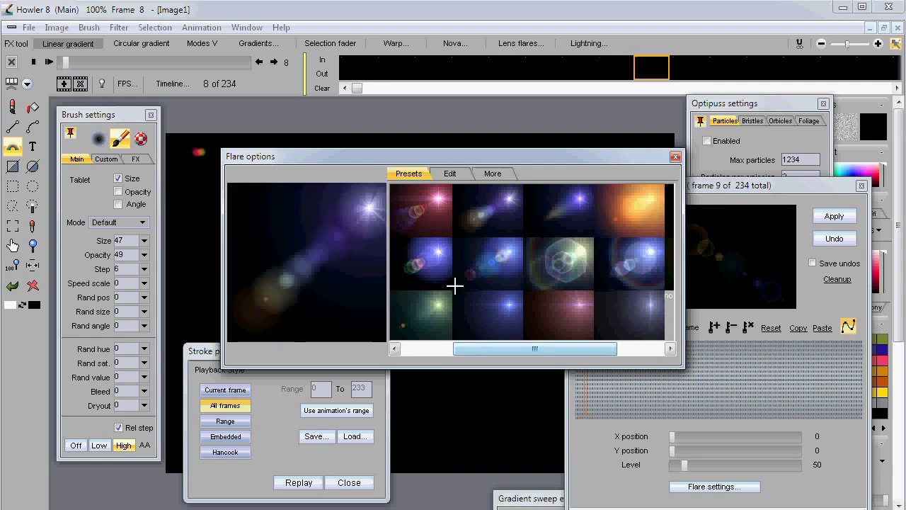
{"action": "left_click_drag", "start_coordinate": [568, 350], "coordinate": [534, 342]}
{"action": "left_click", "coordinate": [532, 310]}
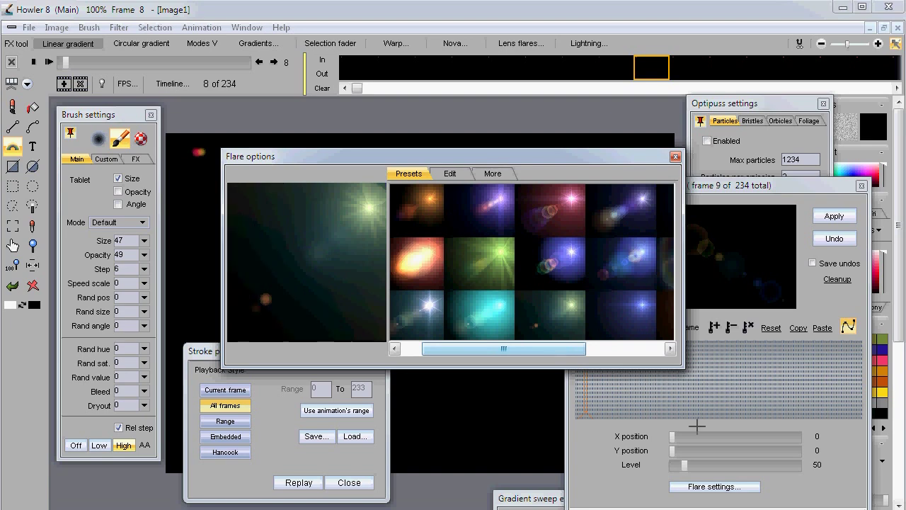
Step: Place the flare on the particle trail's start at X 6, Y 4 with level 8, and key it at frame 9
{"action": "left_click_drag", "start_coordinate": [551, 156], "coordinate": [403, 444]}
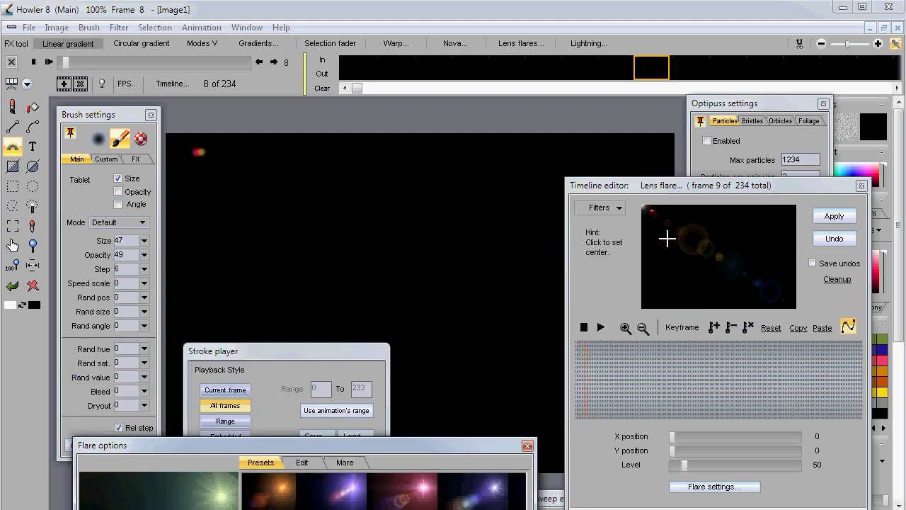
{"action": "left_click_drag", "start_coordinate": [676, 204], "coordinate": [669, 286]}
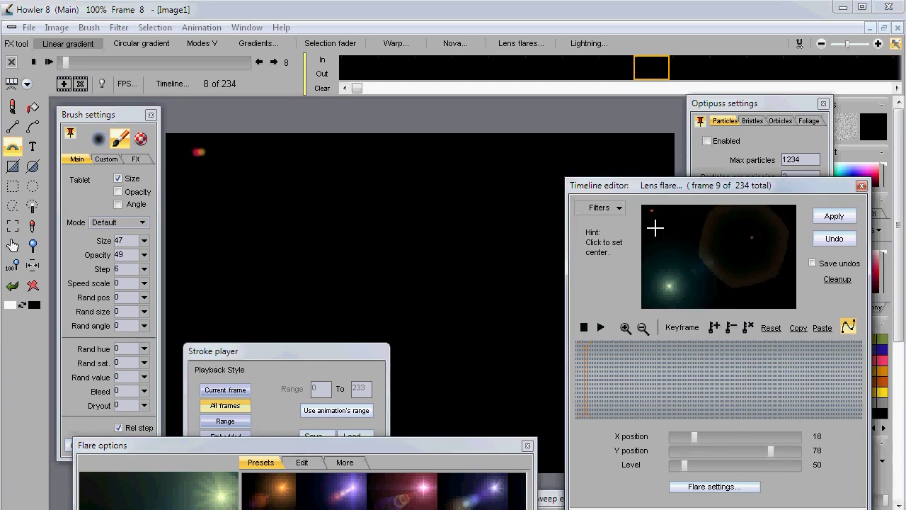
{"action": "left_click_drag", "start_coordinate": [655, 186], "coordinate": [546, 146]}
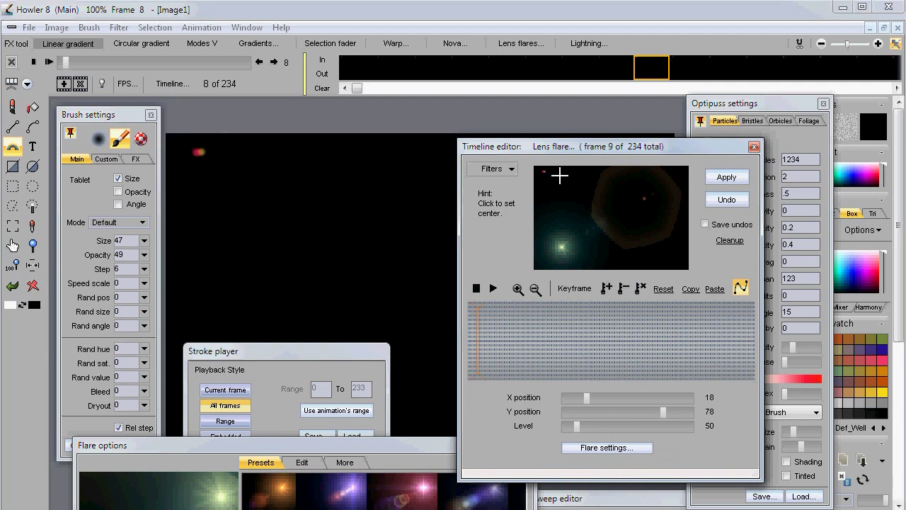
{"action": "left_click", "coordinate": [543, 170]}
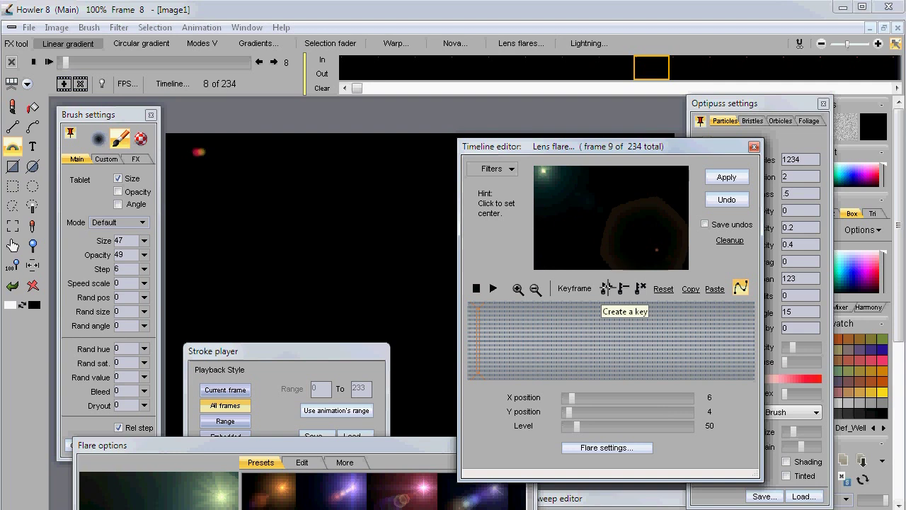
{"action": "left_click", "coordinate": [606, 287]}
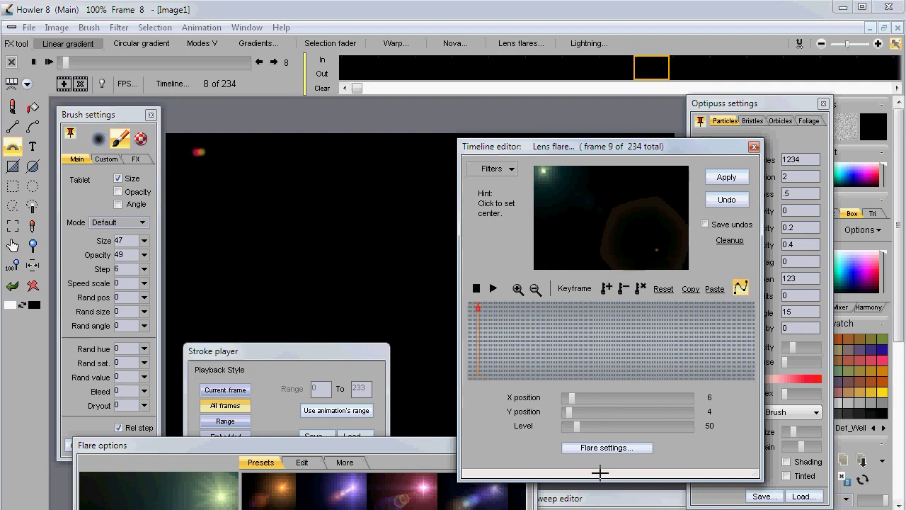
{"action": "left_click_drag", "start_coordinate": [574, 428], "coordinate": [568, 427]}
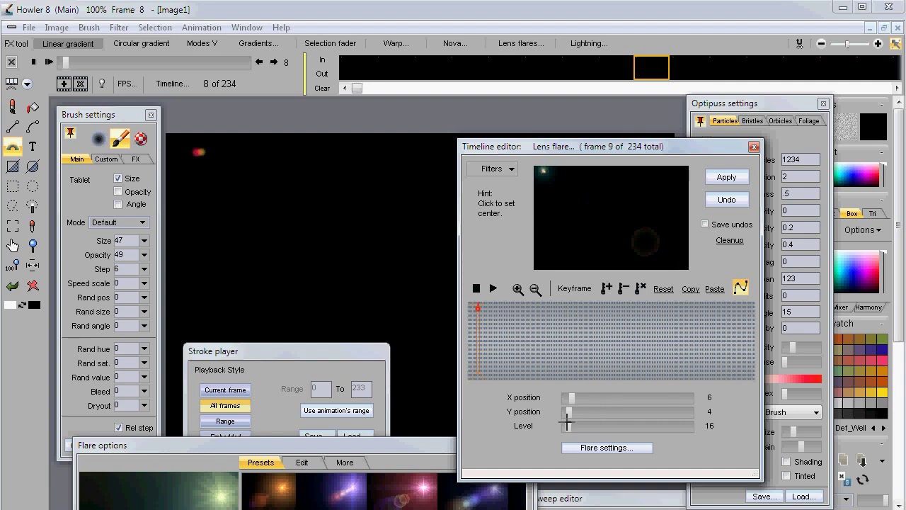
{"action": "left_click_drag", "start_coordinate": [568, 425], "coordinate": [566, 425]}
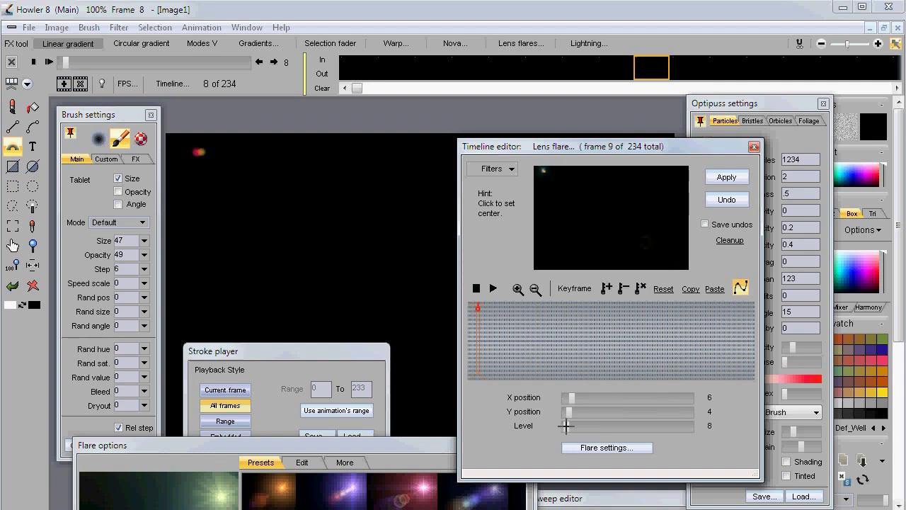
{"action": "left_click", "coordinate": [606, 286]}
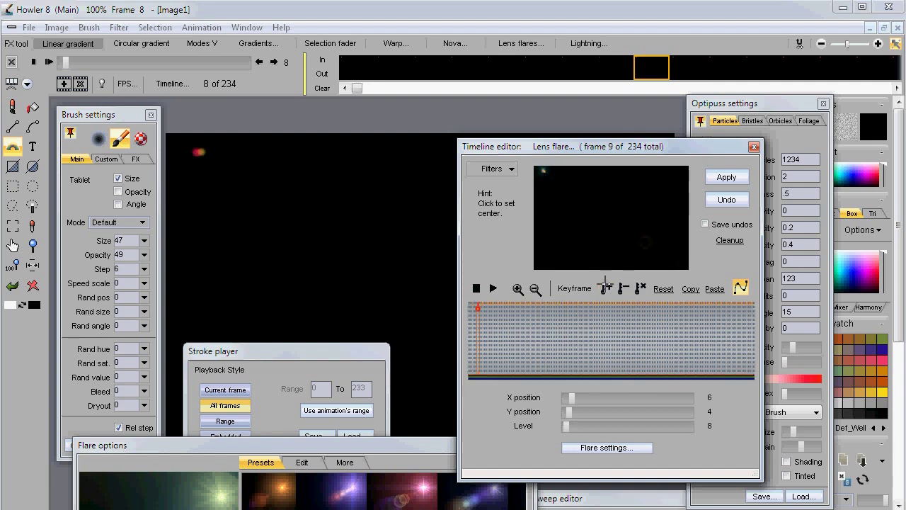
Step: Key the flare at frame 49 on the trail's tip with X position 18, Y position 12 and level 22
{"action": "mouse_move", "coordinate": [498, 325]}
{"action": "left_mouse_down"}
{"action": "mouse_move", "coordinate": [485, 325]}
{"action": "mouse_move", "coordinate": [528, 325]}
{"action": "left_mouse_up"}
{"action": "left_click", "coordinate": [562, 179]}
{"action": "left_click_drag", "start_coordinate": [568, 424], "coordinate": [570, 425]}
{"action": "left_click", "coordinate": [605, 285]}
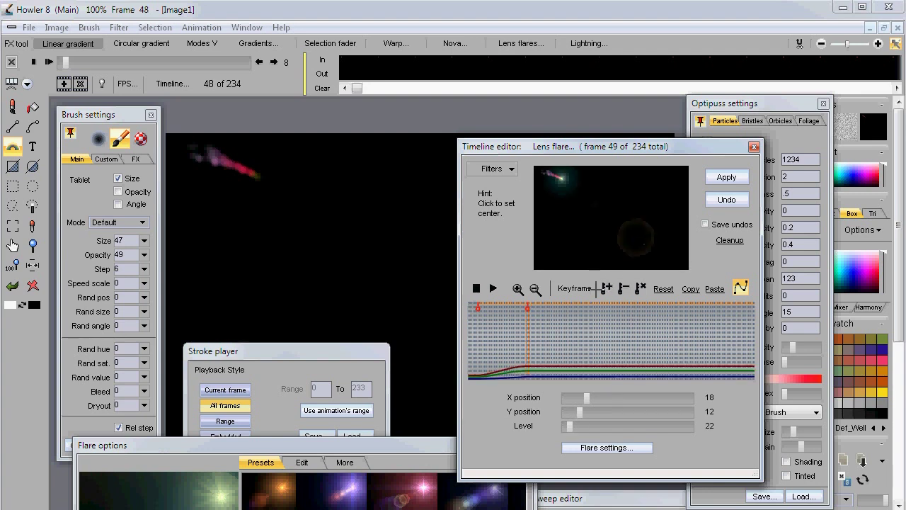
Step: Key the flare at frame 88 on the trail's tip with X position 36, Y position 23 and level 44
{"action": "left_click_drag", "start_coordinate": [560, 345], "coordinate": [579, 319]}
{"action": "left_click", "coordinate": [588, 189]}
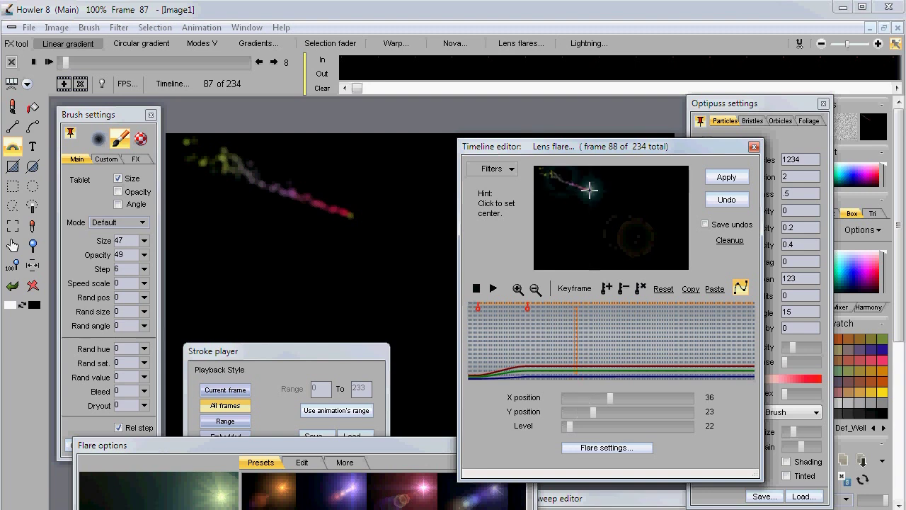
{"action": "left_click_drag", "start_coordinate": [574, 427], "coordinate": [574, 426]}
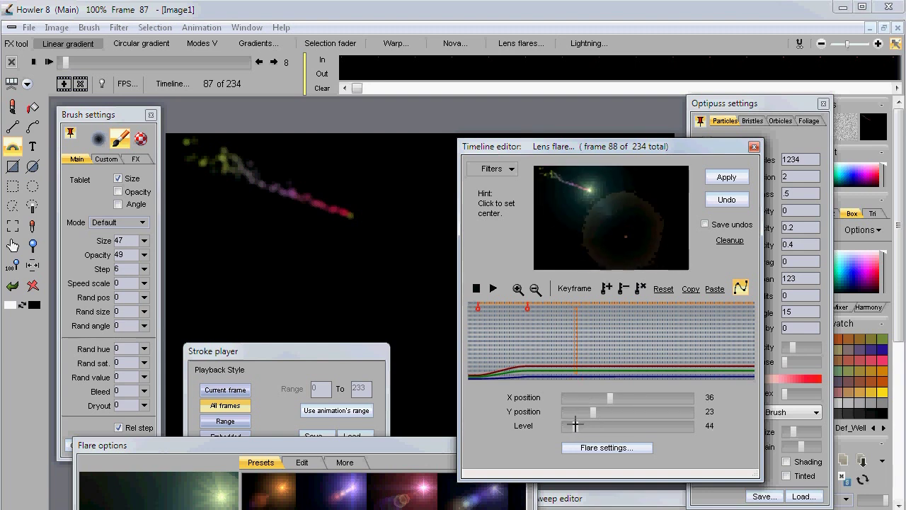
{"action": "left_click", "coordinate": [606, 287]}
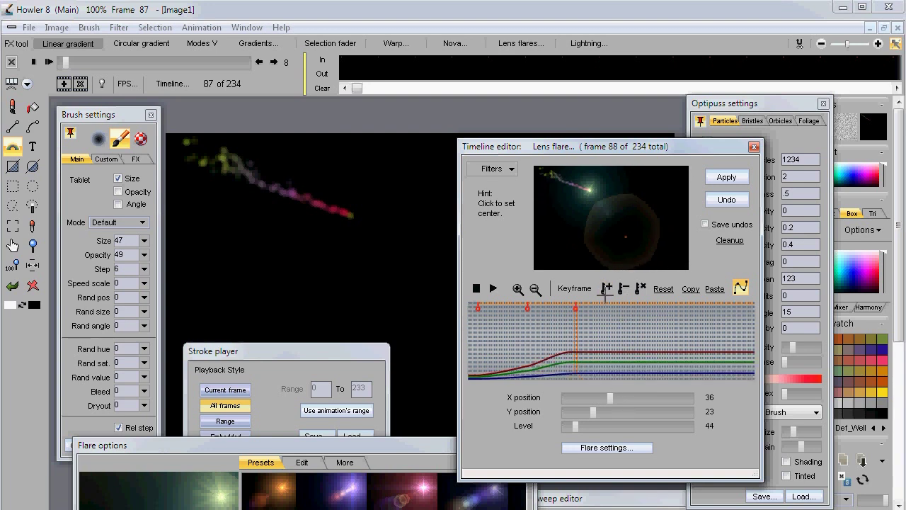
Step: Key the flare at frame 121 on the trail's tip with X position 52, Y position 32 and level 66
{"action": "left_click_drag", "start_coordinate": [603, 325], "coordinate": [616, 323]}
{"action": "left_click", "coordinate": [614, 200]}
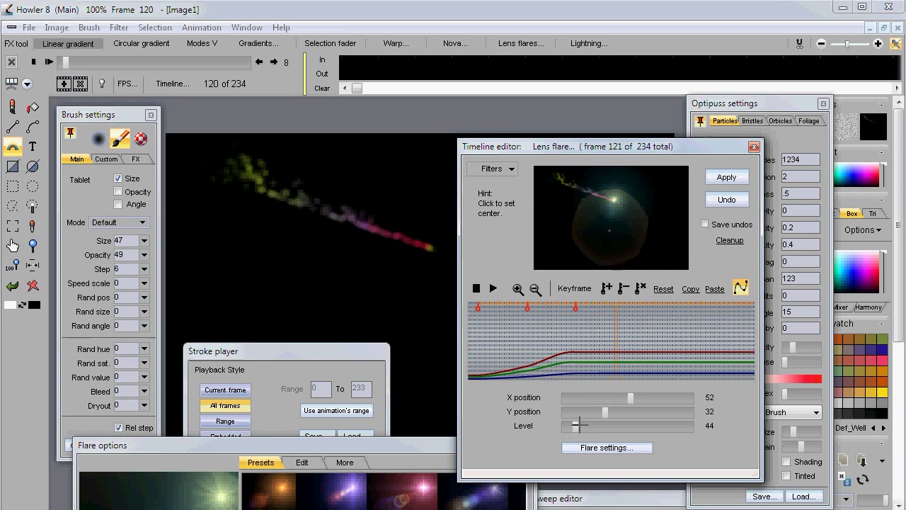
{"action": "left_click_drag", "start_coordinate": [582, 426], "coordinate": [581, 426]}
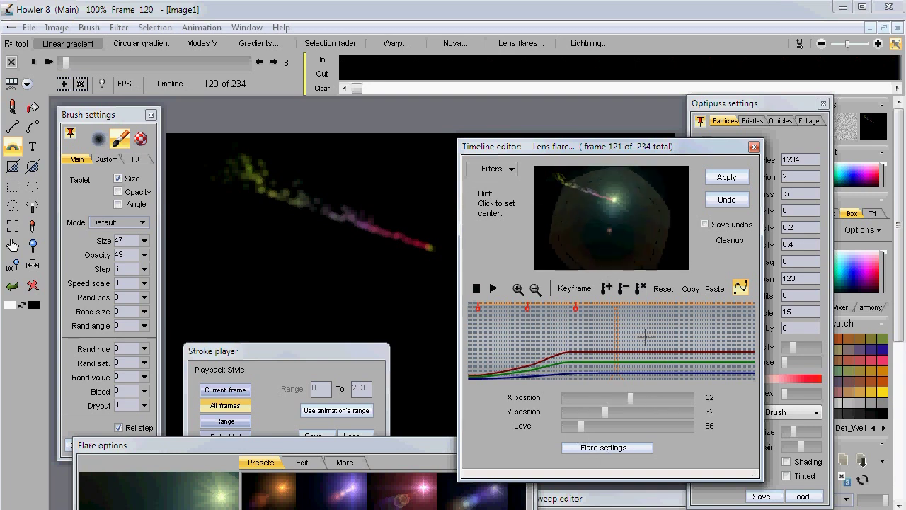
{"action": "left_click", "coordinate": [604, 288]}
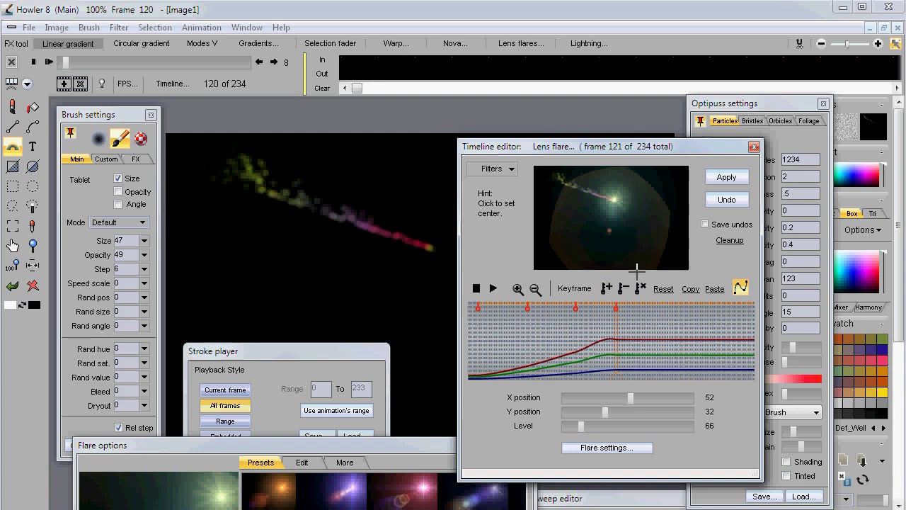
Step: Key the flare at frame 154 on the trail's tip with X position 64, Y position 41 and level 94
{"action": "left_click", "coordinate": [658, 320]}
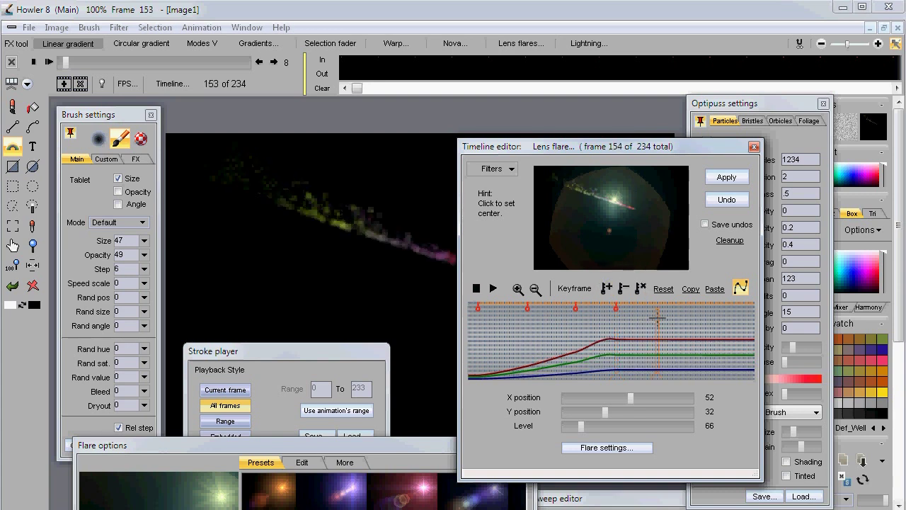
{"action": "left_click", "coordinate": [635, 208]}
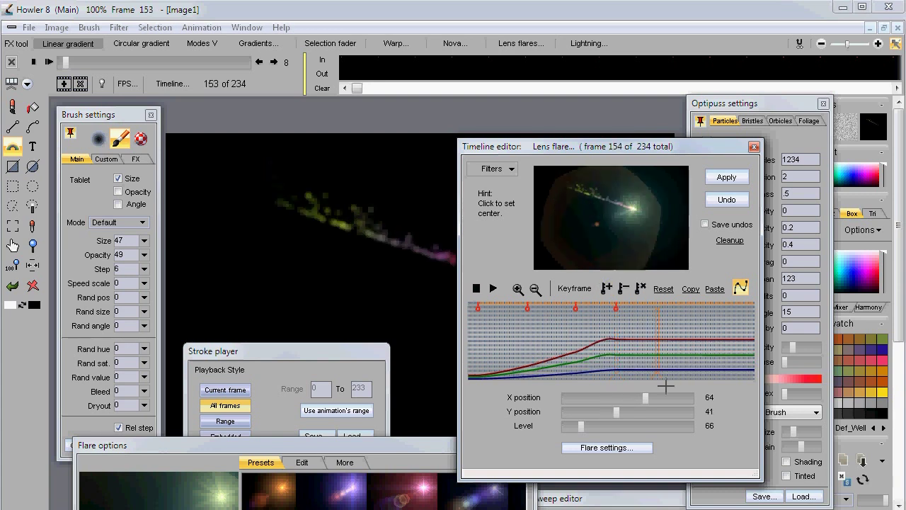
{"action": "left_click", "coordinate": [595, 428]}
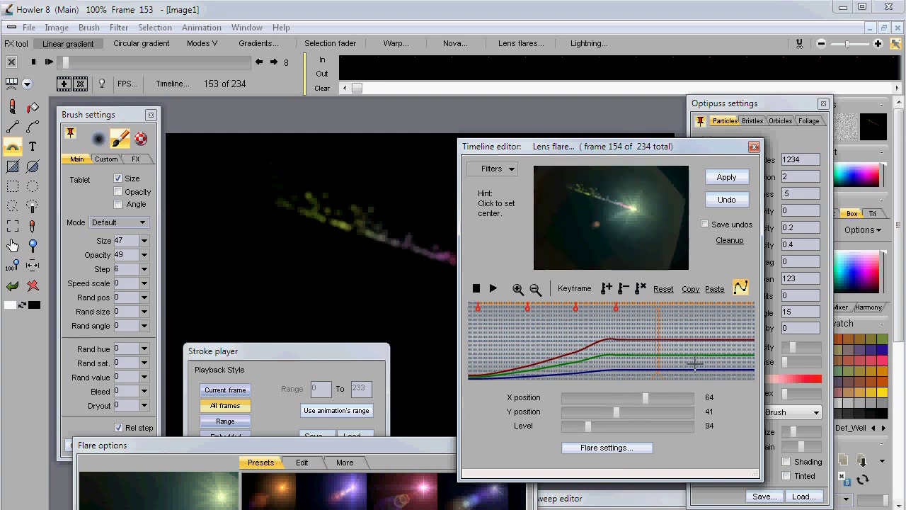
{"action": "left_click", "coordinate": [606, 284]}
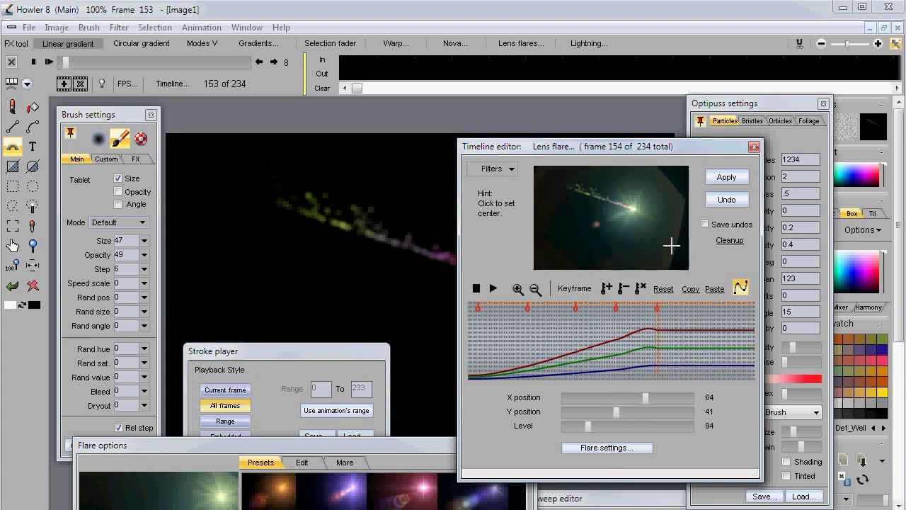
Step: Key the flare at frame 192 on the trail's tip with X position 81, Y position 51 and level 238
{"action": "left_click", "coordinate": [704, 333]}
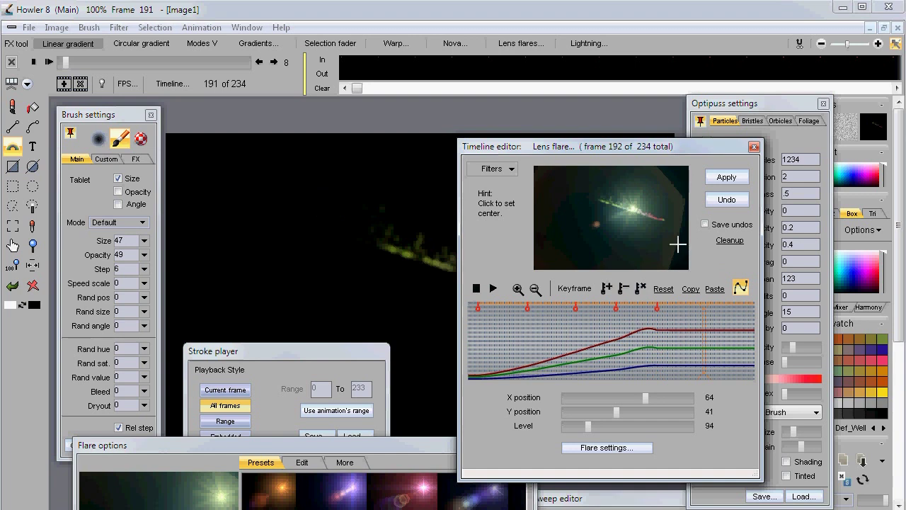
{"action": "left_click", "coordinate": [662, 219]}
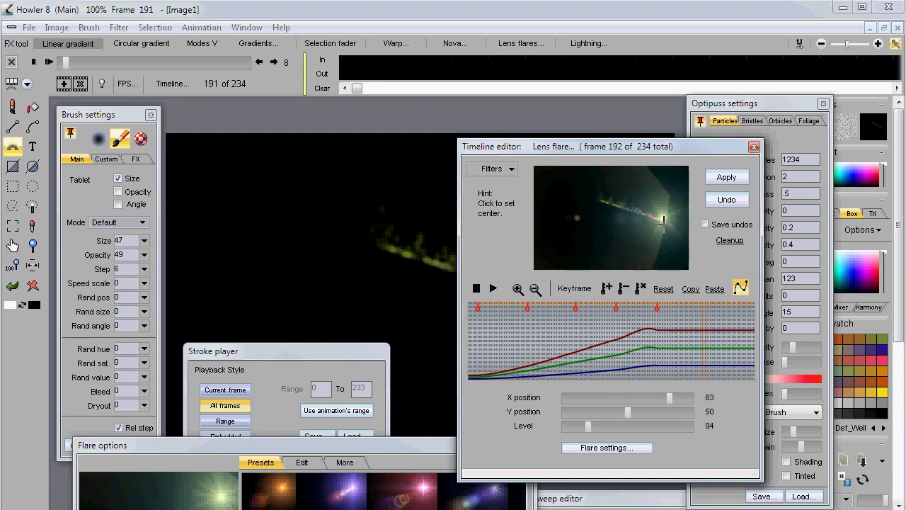
{"action": "left_click_drag", "start_coordinate": [661, 219], "coordinate": [660, 220]}
{"action": "left_click_drag", "start_coordinate": [588, 425], "coordinate": [618, 427]}
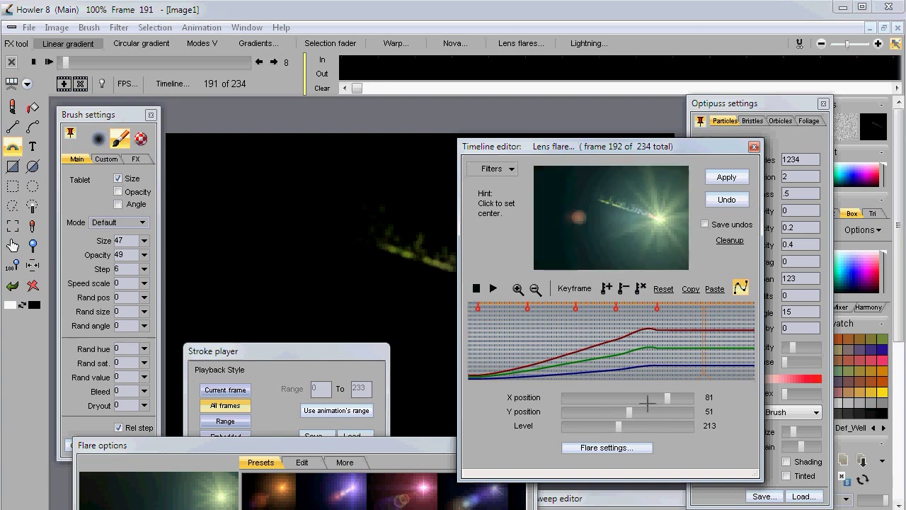
{"action": "left_click_drag", "start_coordinate": [619, 425], "coordinate": [624, 426]}
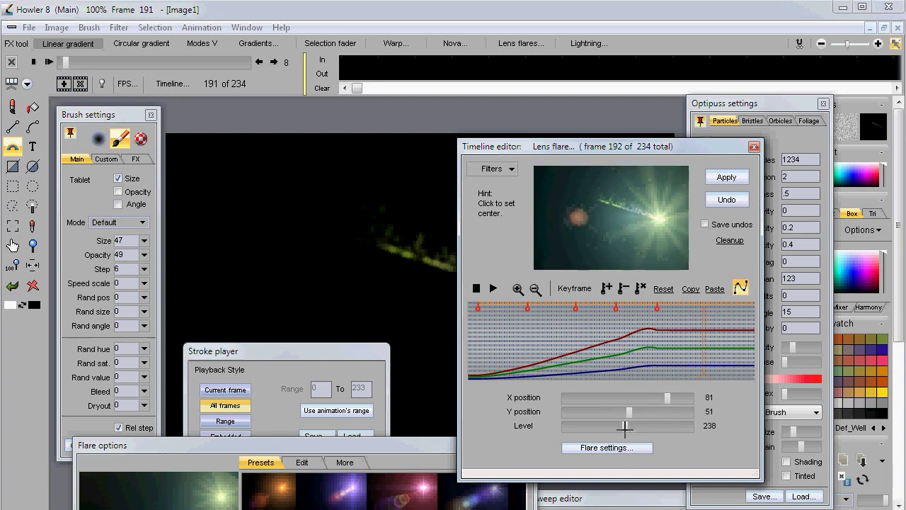
{"action": "left_click", "coordinate": [607, 288]}
Step: Key the flare at frame 220 on the trail's tip with X position 93, Y position 57 and level 500
{"action": "left_click_drag", "start_coordinate": [726, 353], "coordinate": [739, 352]}
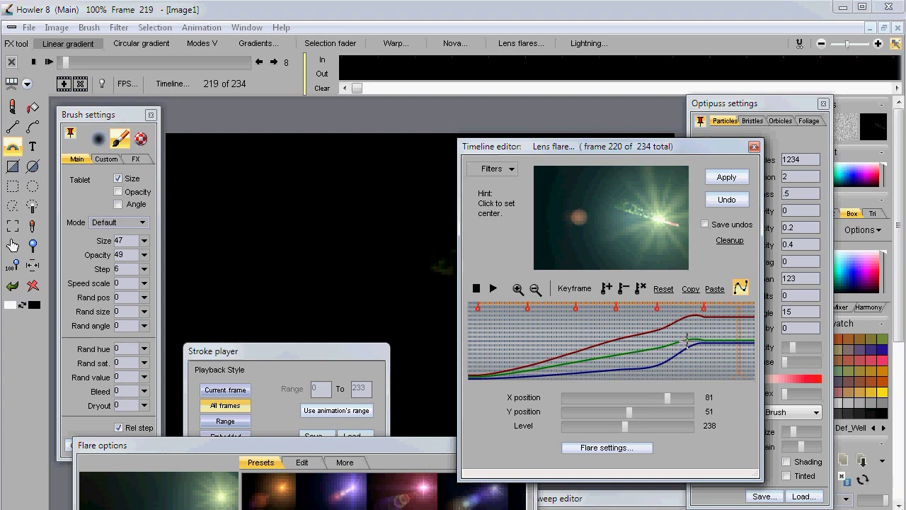
{"action": "left_click", "coordinate": [679, 227]}
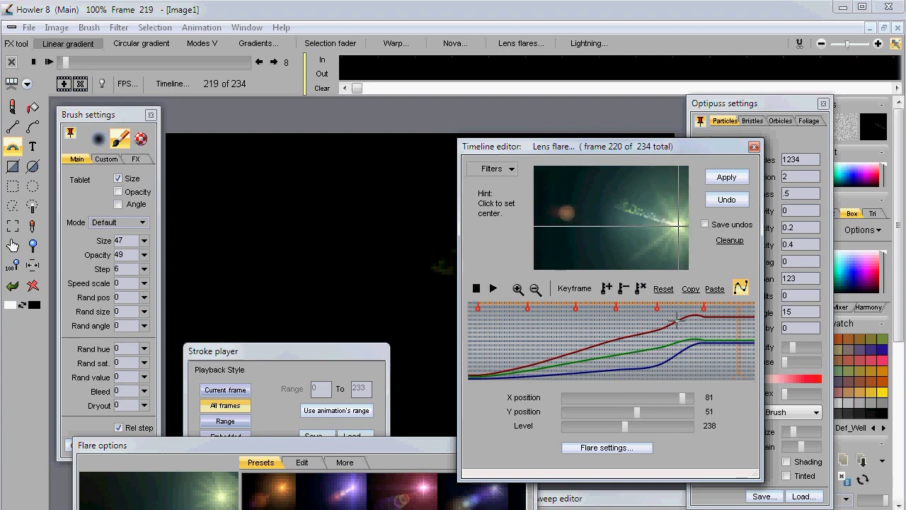
{"action": "left_click_drag", "start_coordinate": [641, 423], "coordinate": [698, 425]}
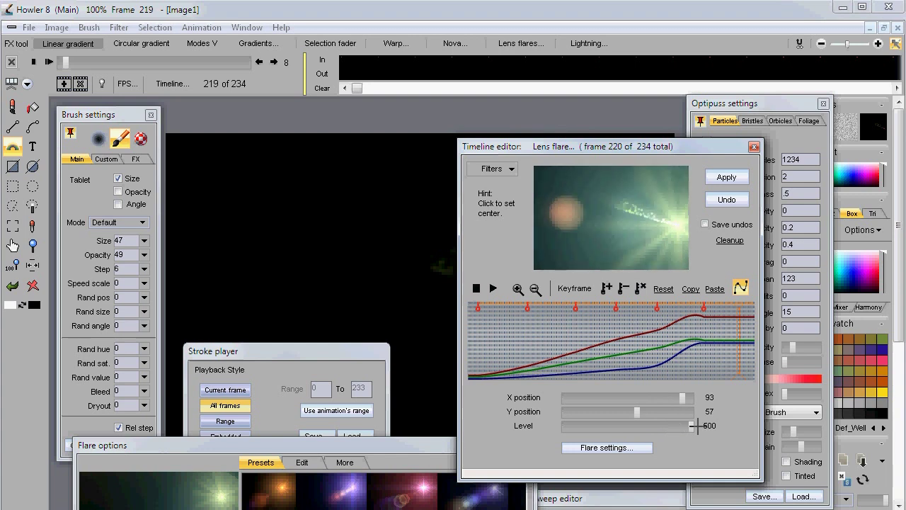
{"action": "left_click", "coordinate": [608, 288]}
Step: Key the flare at frame 233 with its level lowered to 108
{"action": "left_click_drag", "start_coordinate": [752, 323], "coordinate": [760, 332]}
{"action": "left_click_drag", "start_coordinate": [675, 426], "coordinate": [592, 428]}
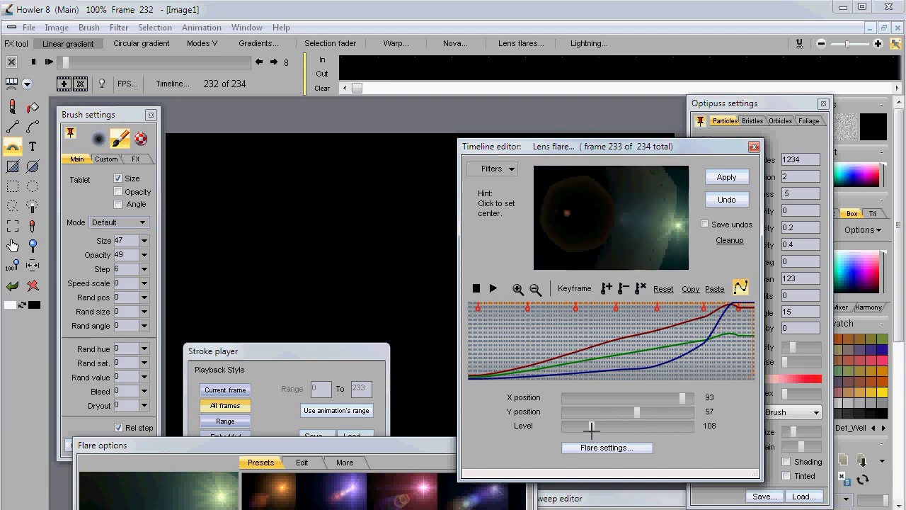
{"action": "left_click", "coordinate": [606, 287]}
Step: Preview the flare at frame 193 and apply the keyframed lens flare to the whole animation
{"action": "mouse_move", "coordinate": [633, 336]}
{"action": "left_mouse_down"}
{"action": "mouse_move", "coordinate": [542, 339]}
{"action": "mouse_move", "coordinate": [705, 345]}
{"action": "left_mouse_up"}
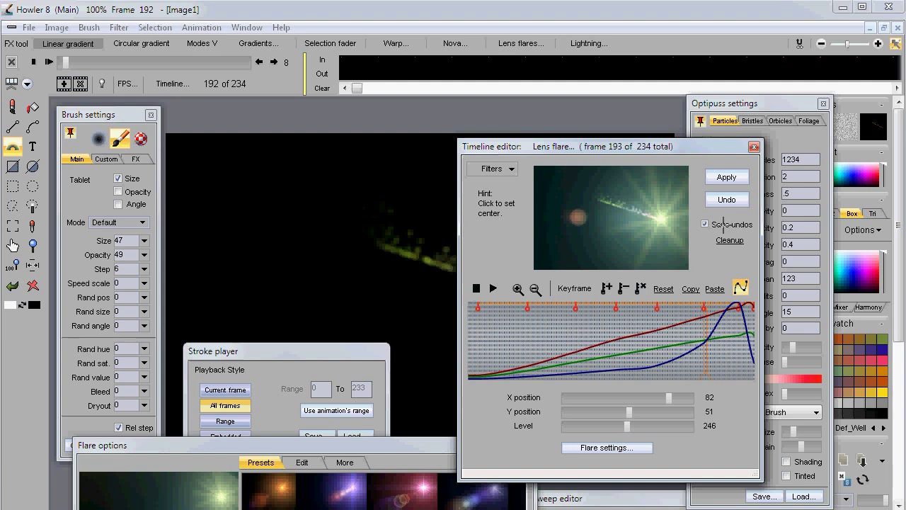
{"action": "left_click_drag", "start_coordinate": [664, 145], "coordinate": [797, 127]}
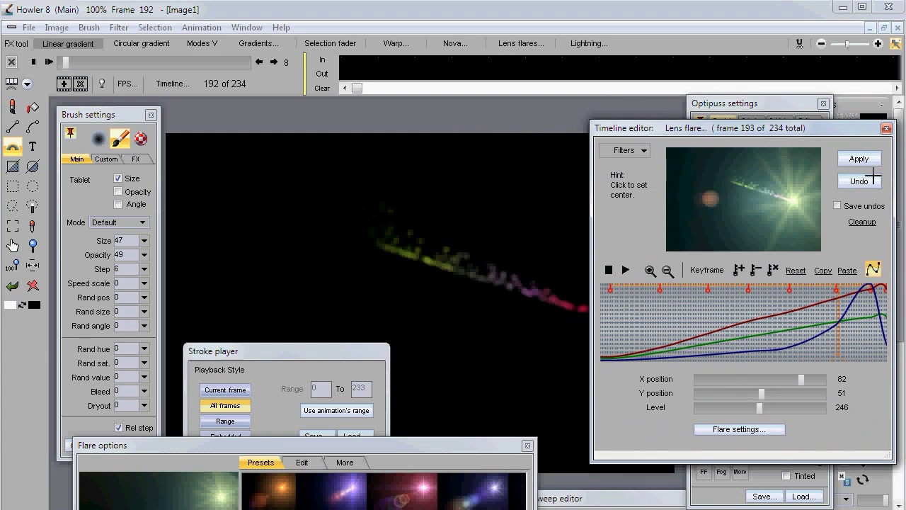
{"action": "left_click", "coordinate": [858, 158]}
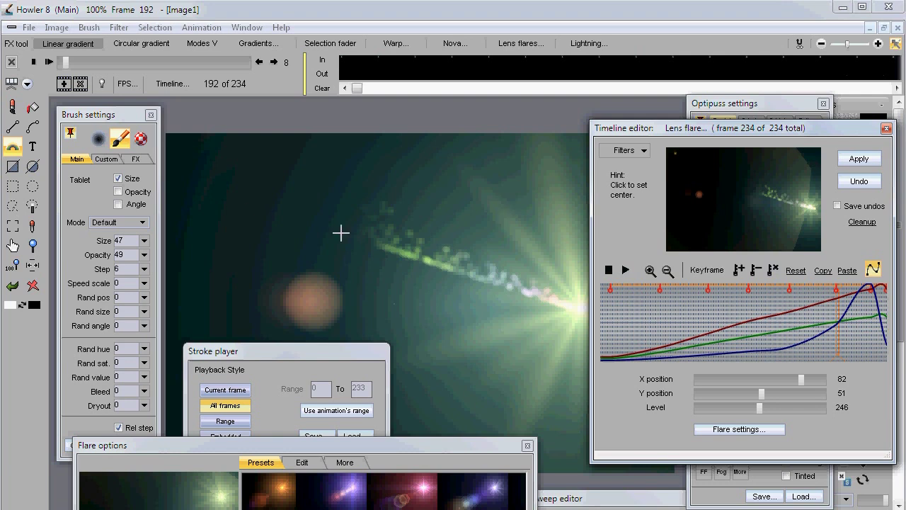
Step: Close the timeline editor and play back the animation briefly to review the applied flare
{"action": "left_click_drag", "start_coordinate": [765, 127], "coordinate": [642, 181]}
{"action": "left_click", "coordinate": [764, 182]}
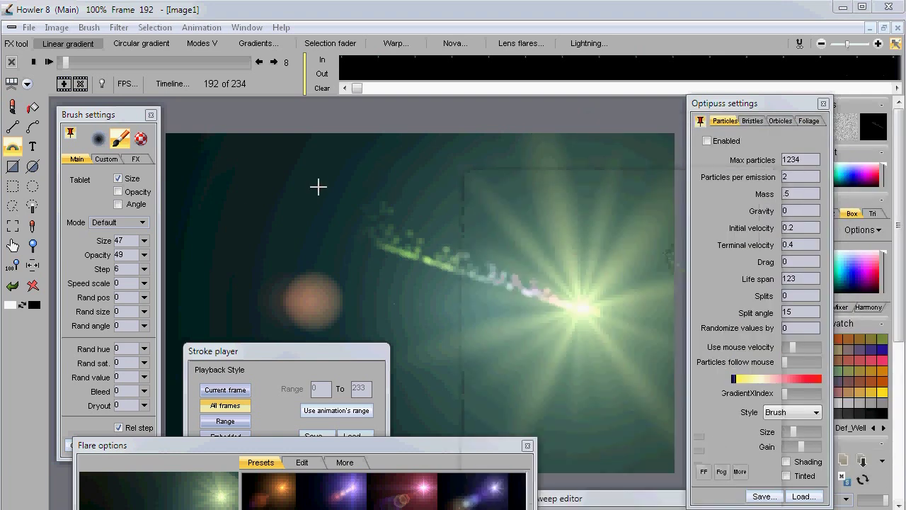
{"action": "left_click", "coordinate": [49, 61]}
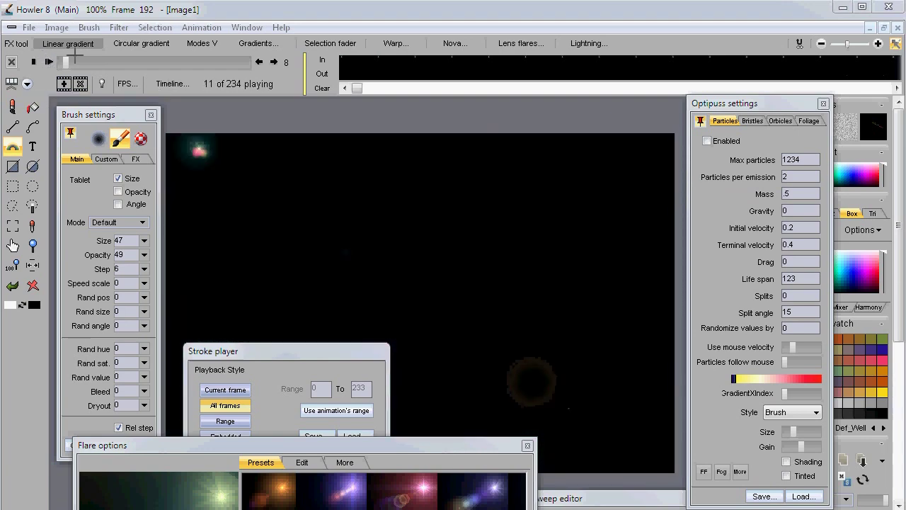
{"action": "left_click", "coordinate": [34, 62]}
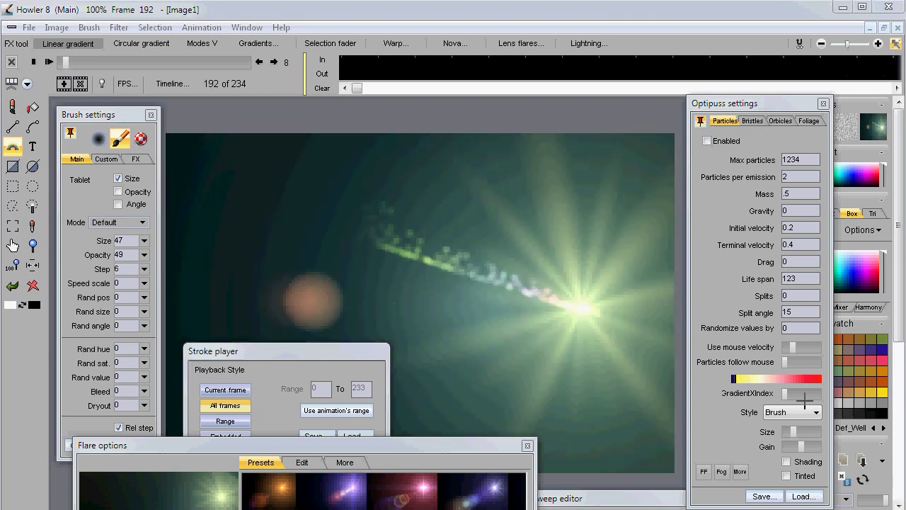
Step: Enable Optipuss particles with the Nova style and replay the recorded strokes across all animation frames
{"action": "left_click", "coordinate": [727, 140]}
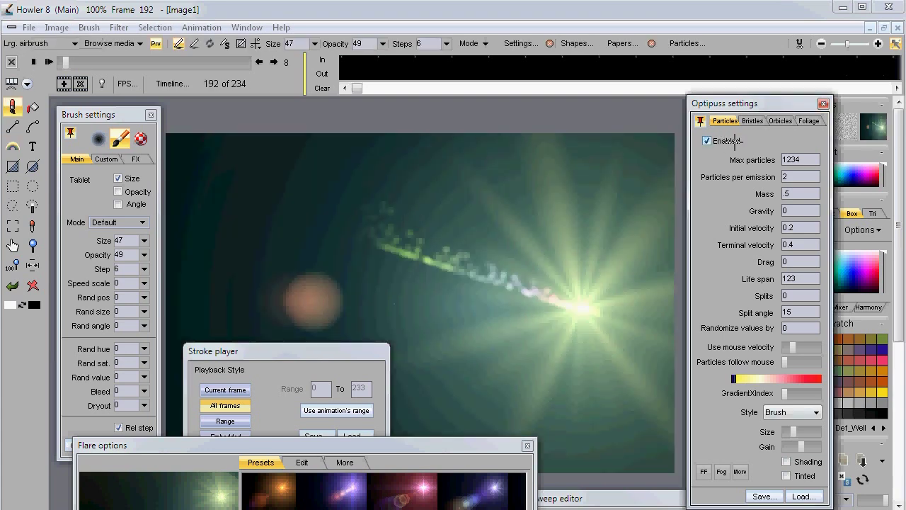
{"action": "left_click", "coordinate": [813, 410]}
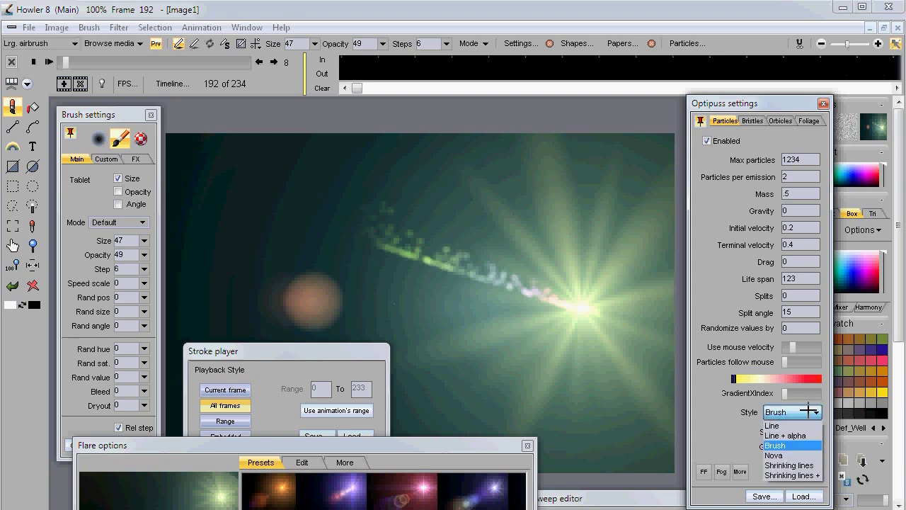
{"action": "left_click", "coordinate": [786, 455]}
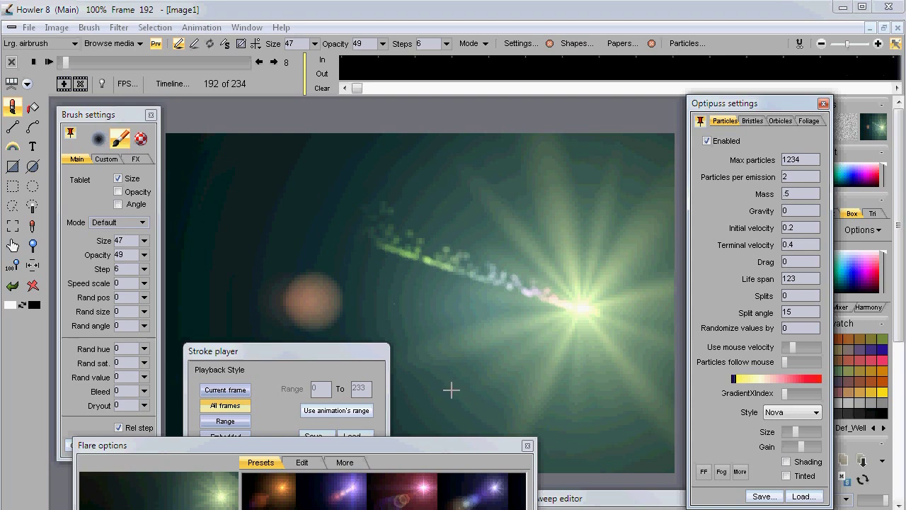
{"action": "left_click", "coordinate": [526, 446]}
{"action": "left_click", "coordinate": [306, 486]}
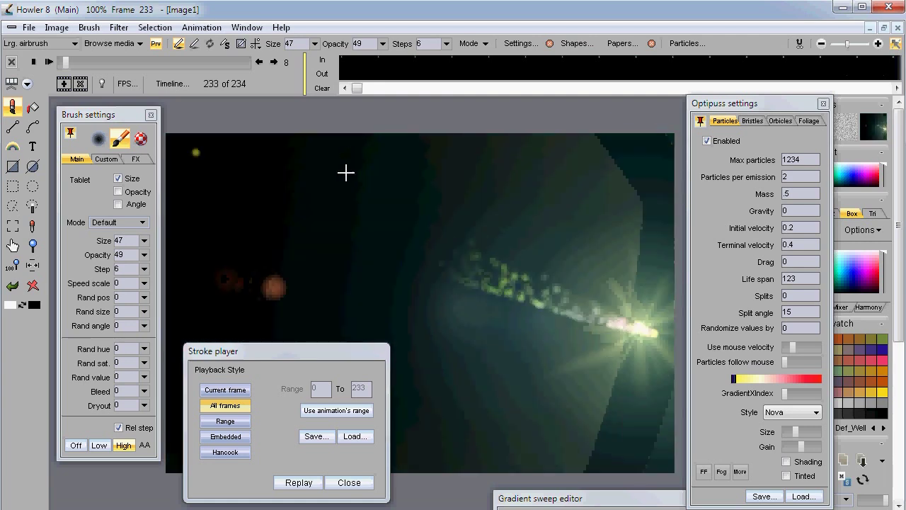
Step: Play back the animation from frame 0 to review the Nova particle trail with the lens flare
{"action": "left_click", "coordinate": [198, 28]}
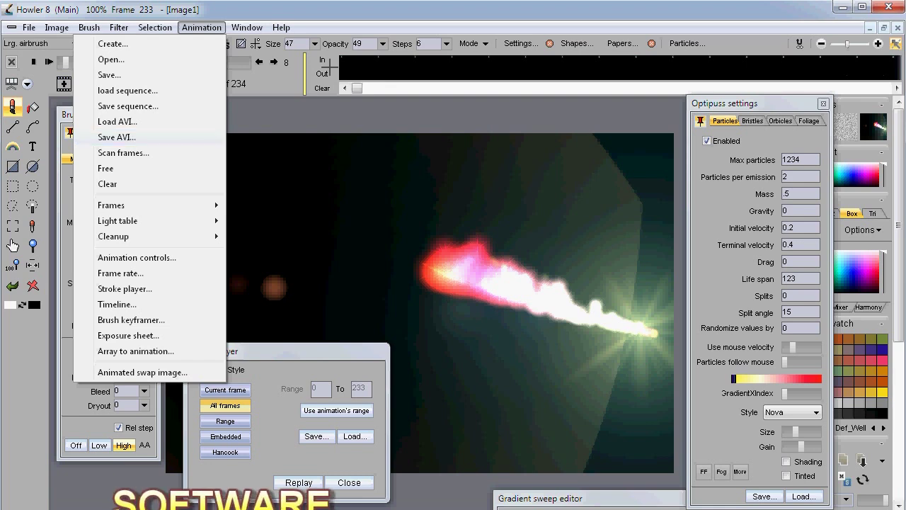
{"action": "left_click", "coordinate": [446, 228]}
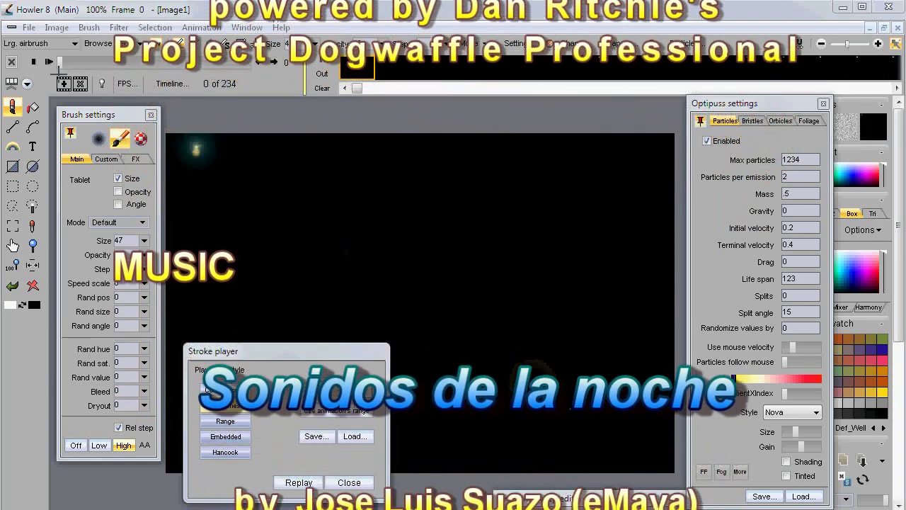
{"action": "left_click", "coordinate": [49, 62]}
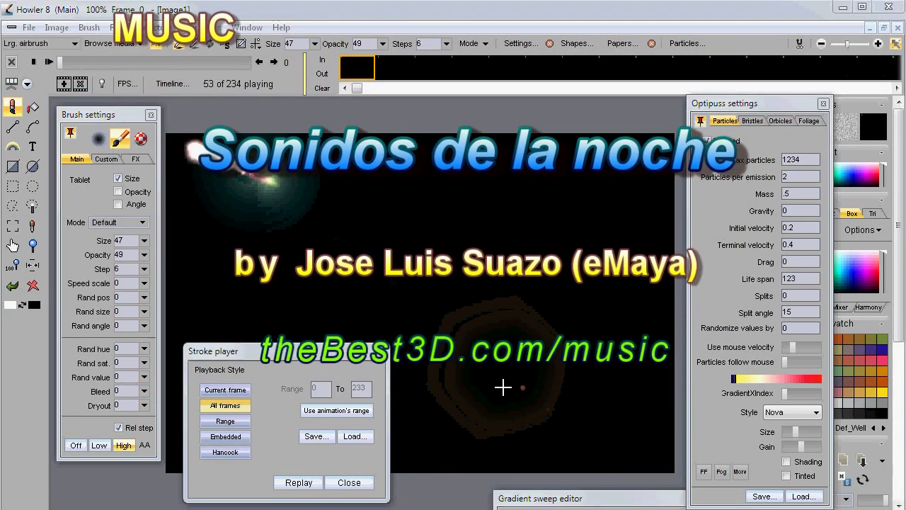